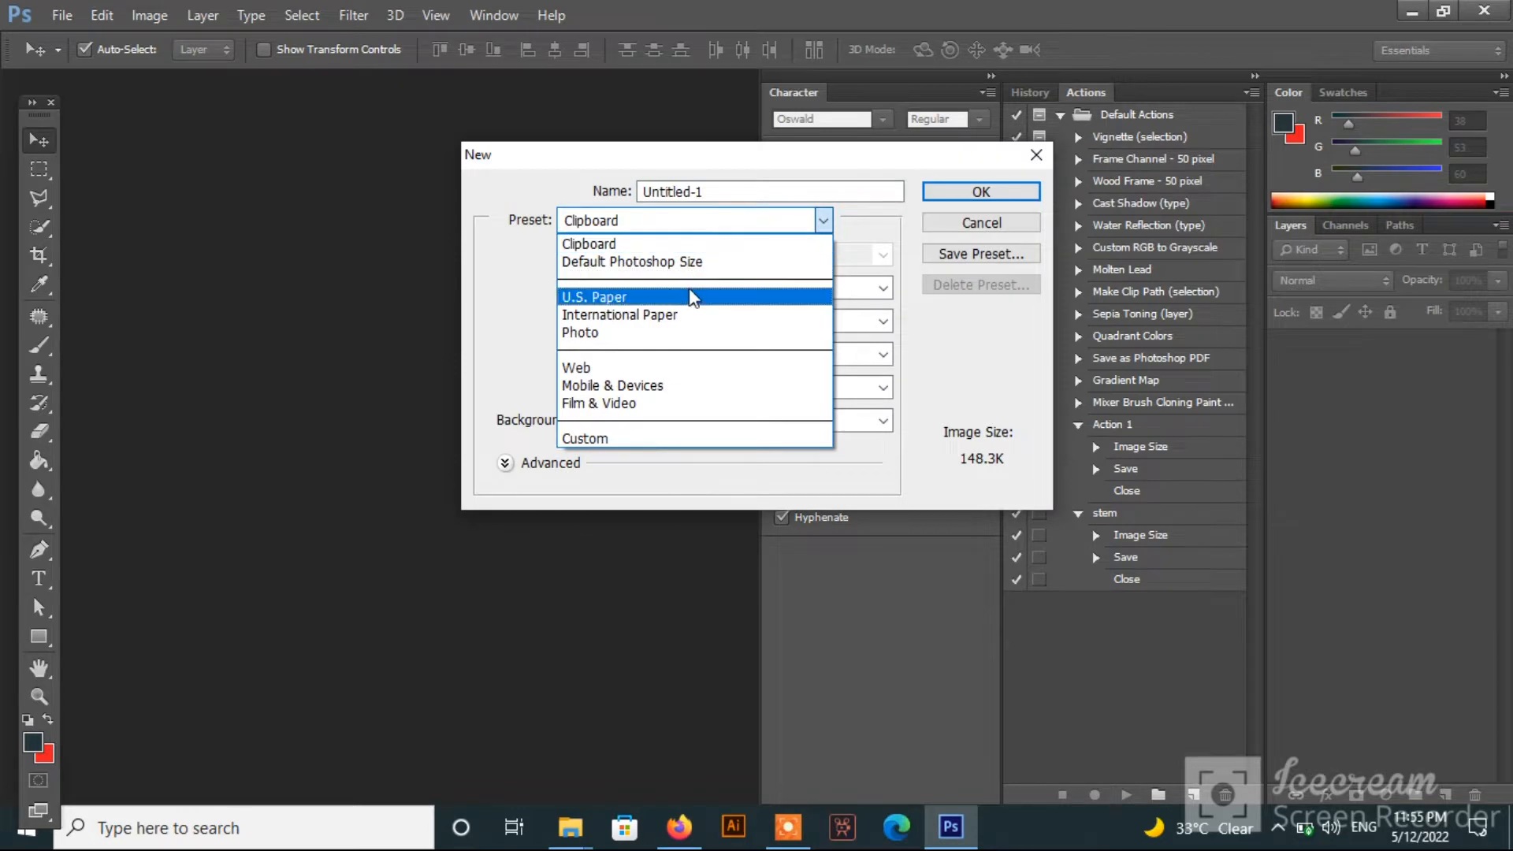
Create a new document from the U.S. Paper preset and convert its background into a regular layer.
{"action": "left_click", "coordinate": [925, 197]}
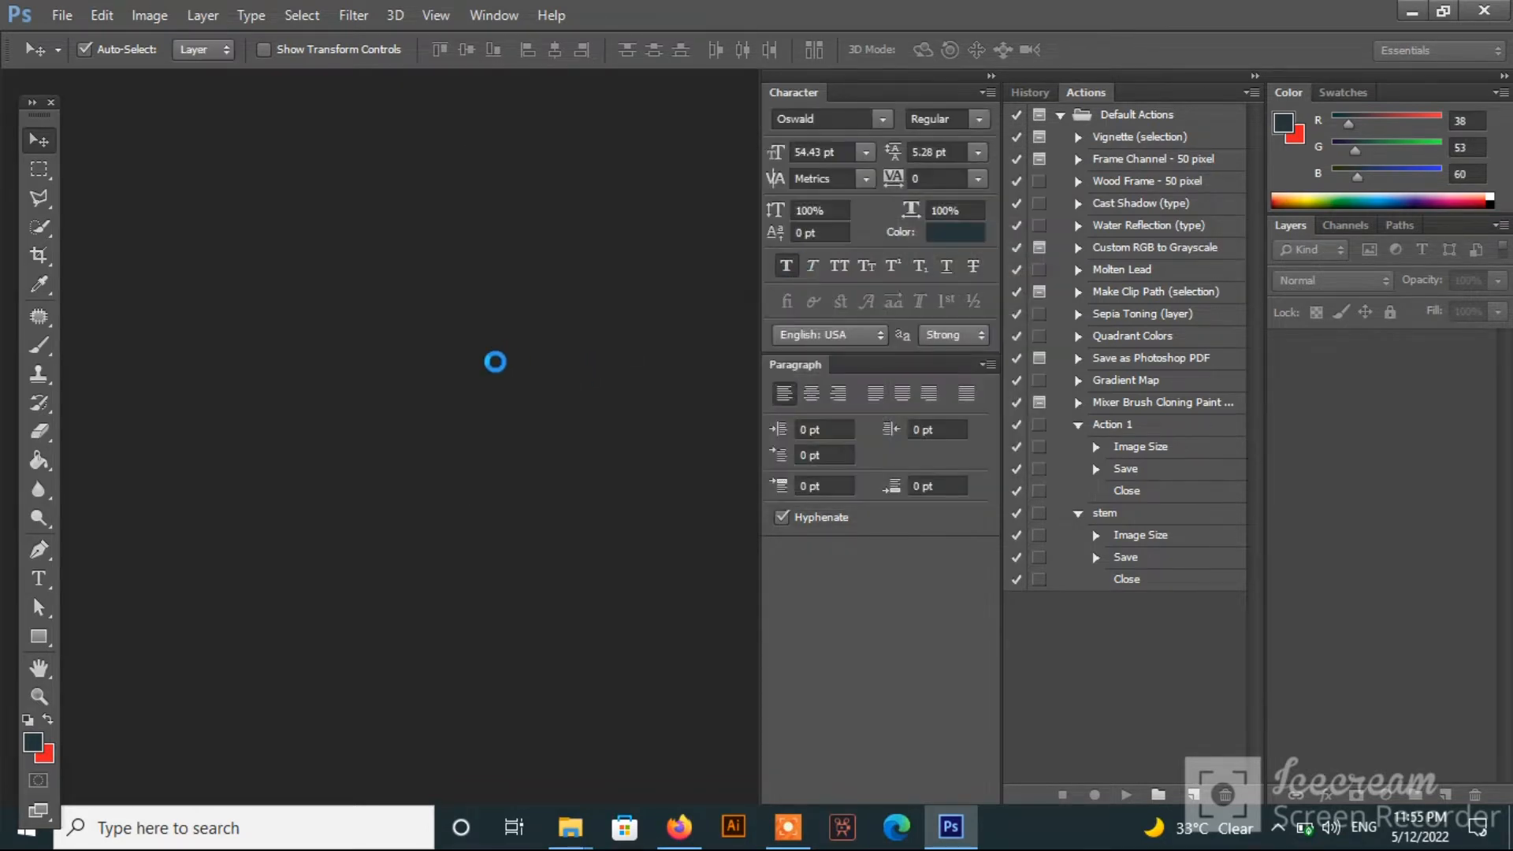
{"action": "left_click", "coordinate": [959, 259]}
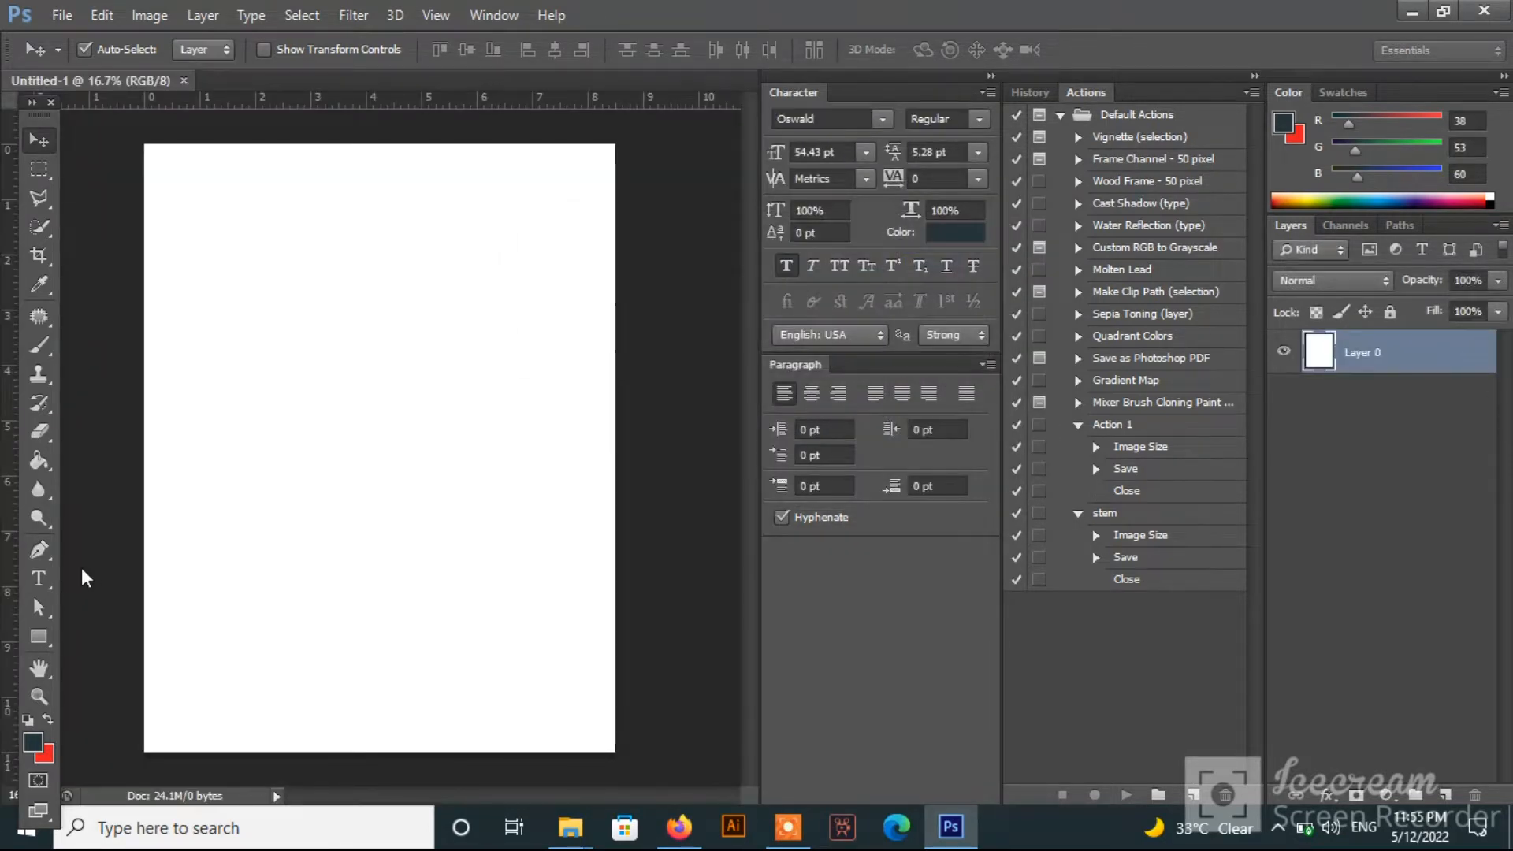
Add the heading "IBA PUBLIC SCHOOL SUKKUR" near the top of the page in 30 pt Oswald.
{"action": "left_click", "coordinate": [39, 578]}
{"action": "left_click", "coordinate": [284, 255]}
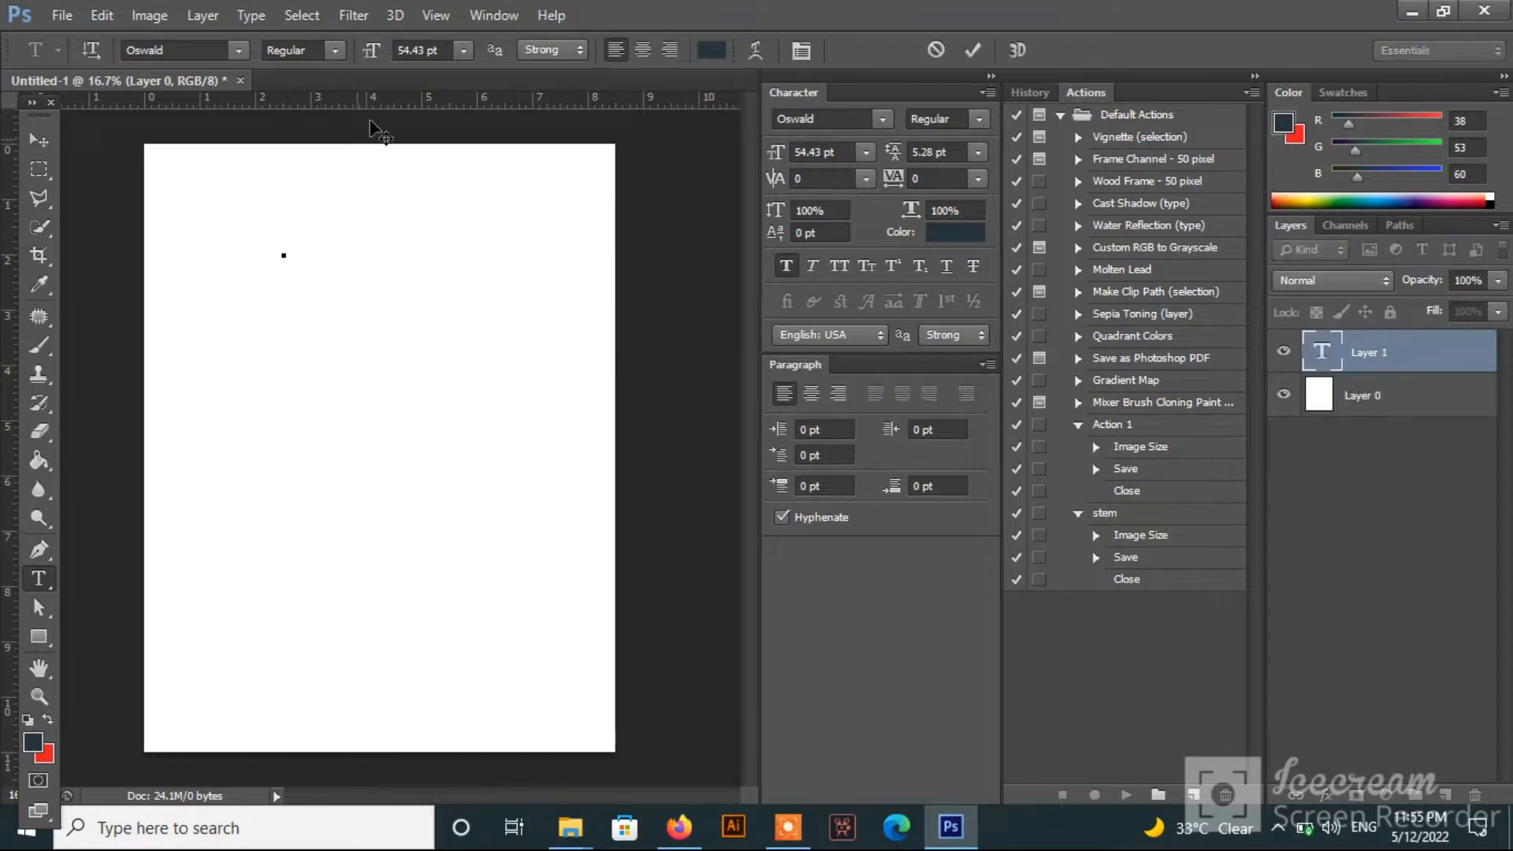
{"action": "left_click", "coordinate": [463, 51]}
{"action": "left_click", "coordinate": [446, 325]}
{"action": "type", "text": "JBA"}
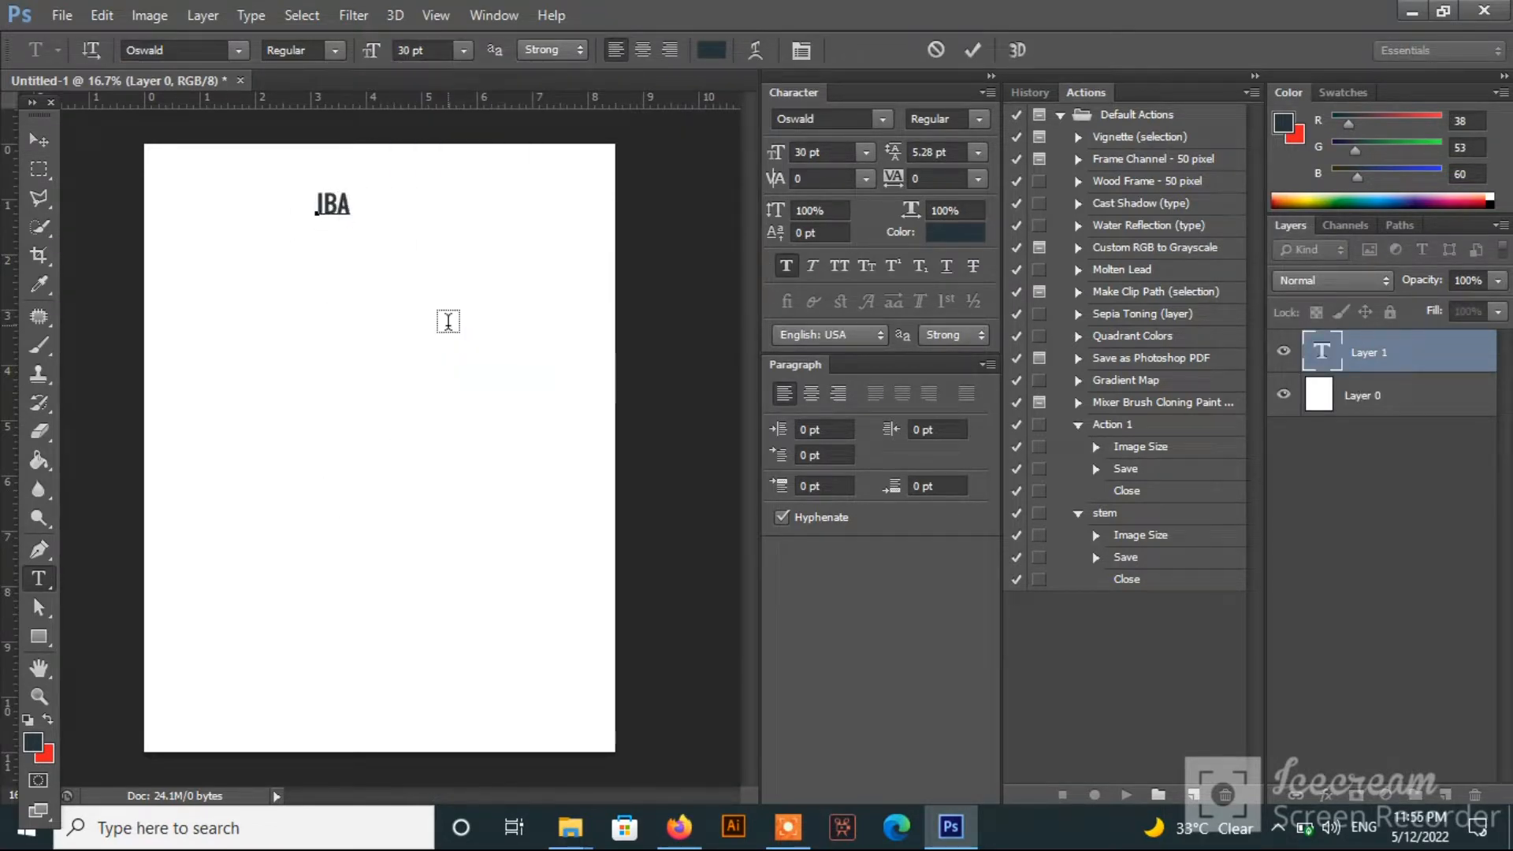
{"action": "key", "text": "ctrl+plus"}
{"action": "type", "text": "A"}
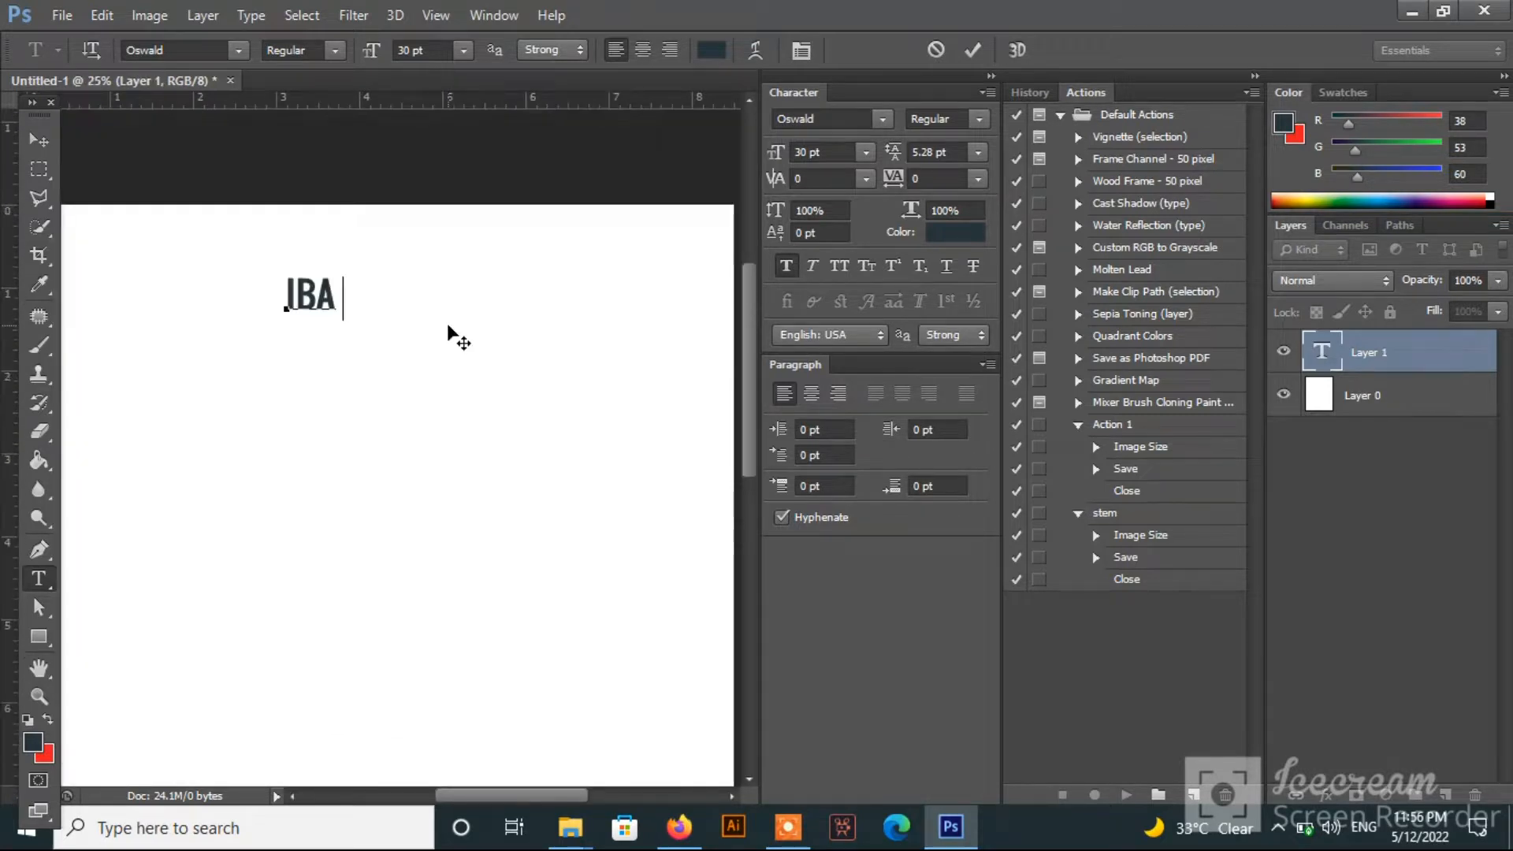
{"action": "type", "text": " PUBLI"}
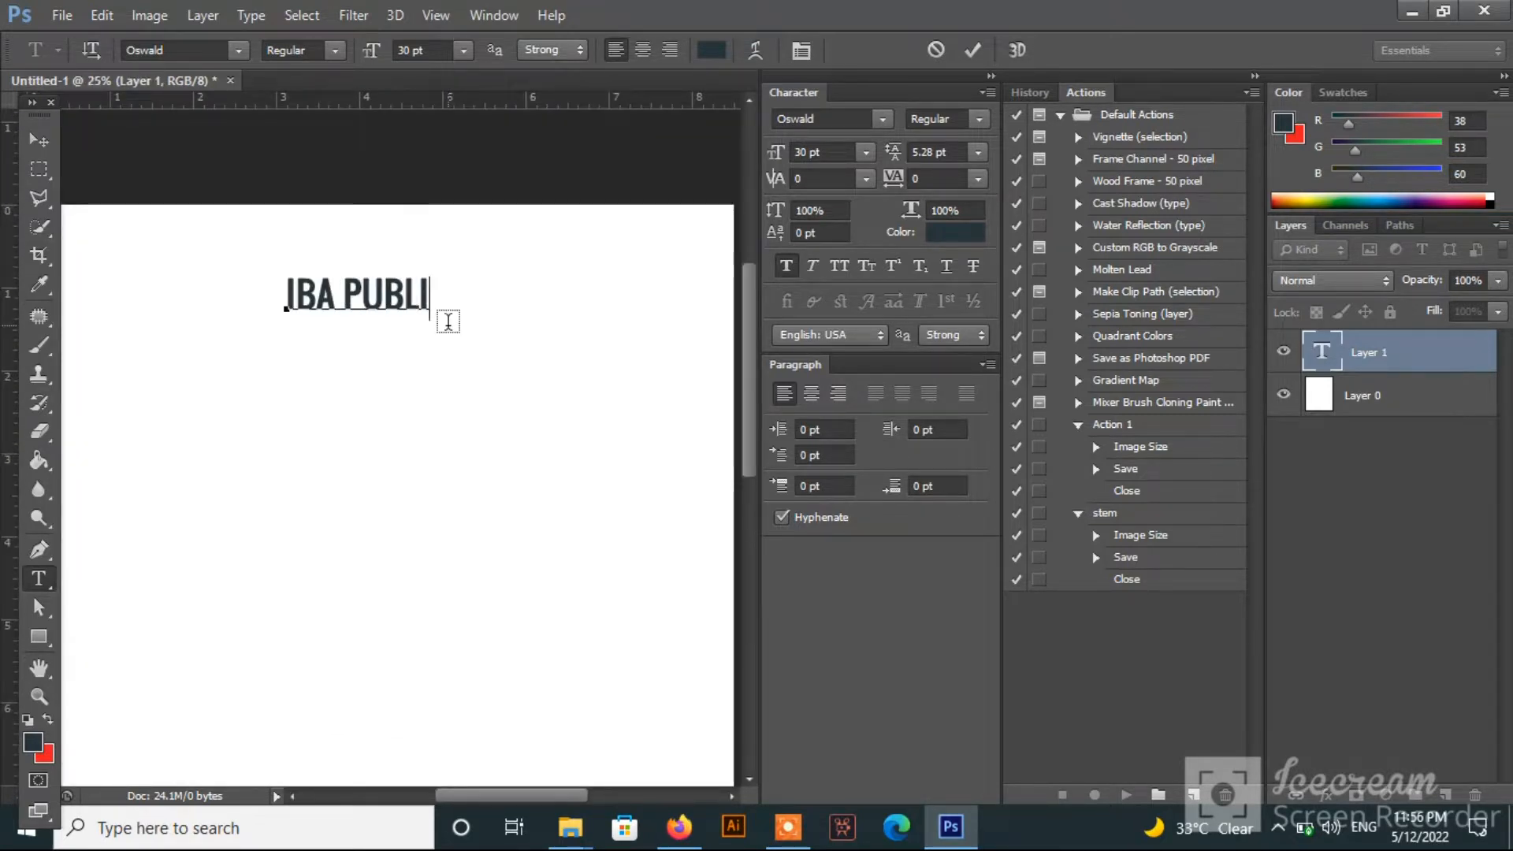
{"action": "type", "text": "C SCHOOL"}
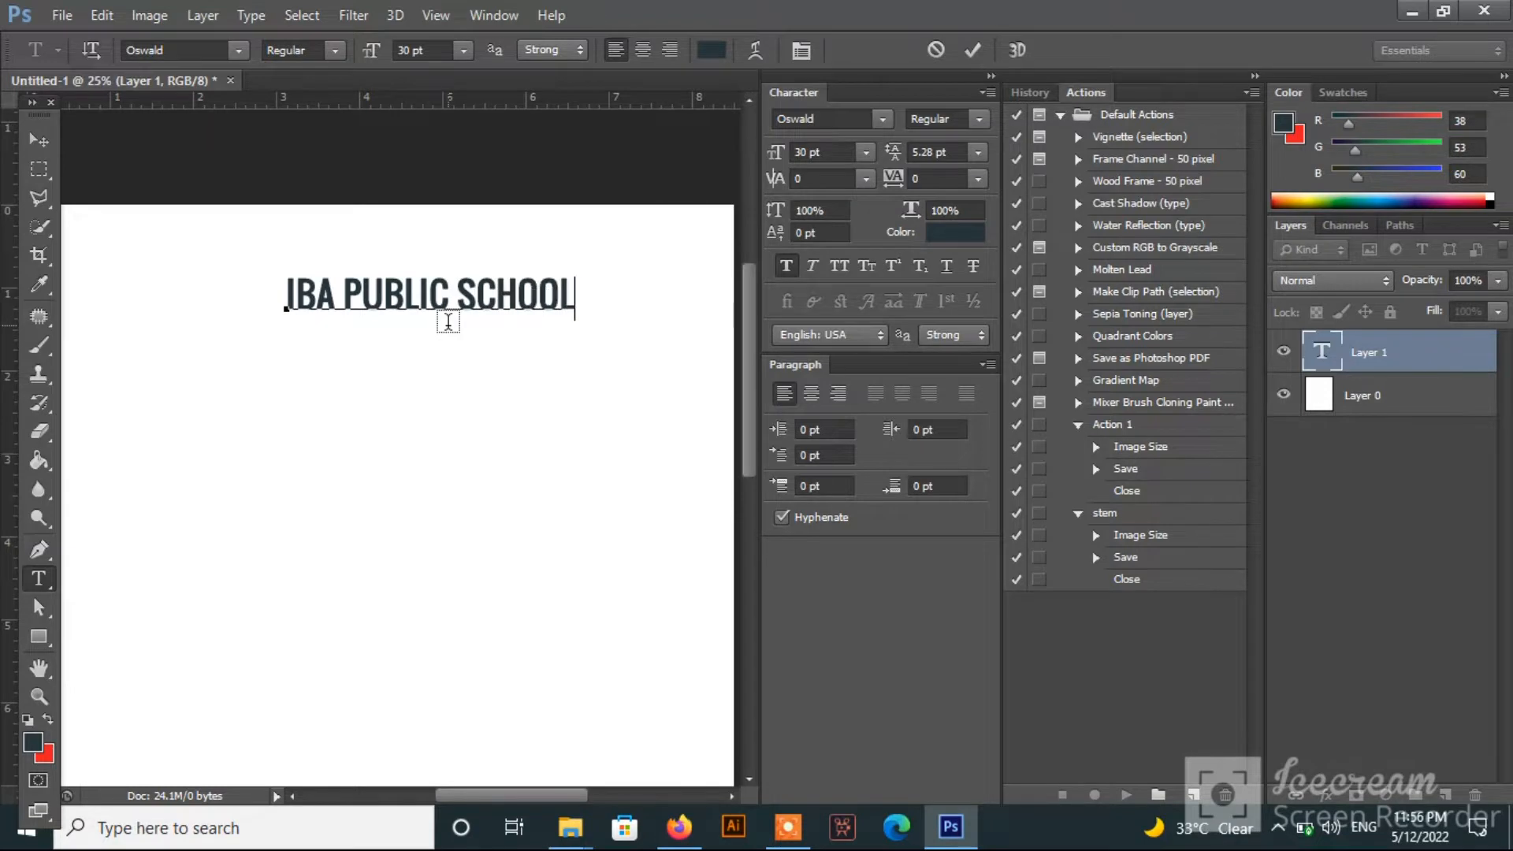
{"action": "type", "text": " SUKKUR"}
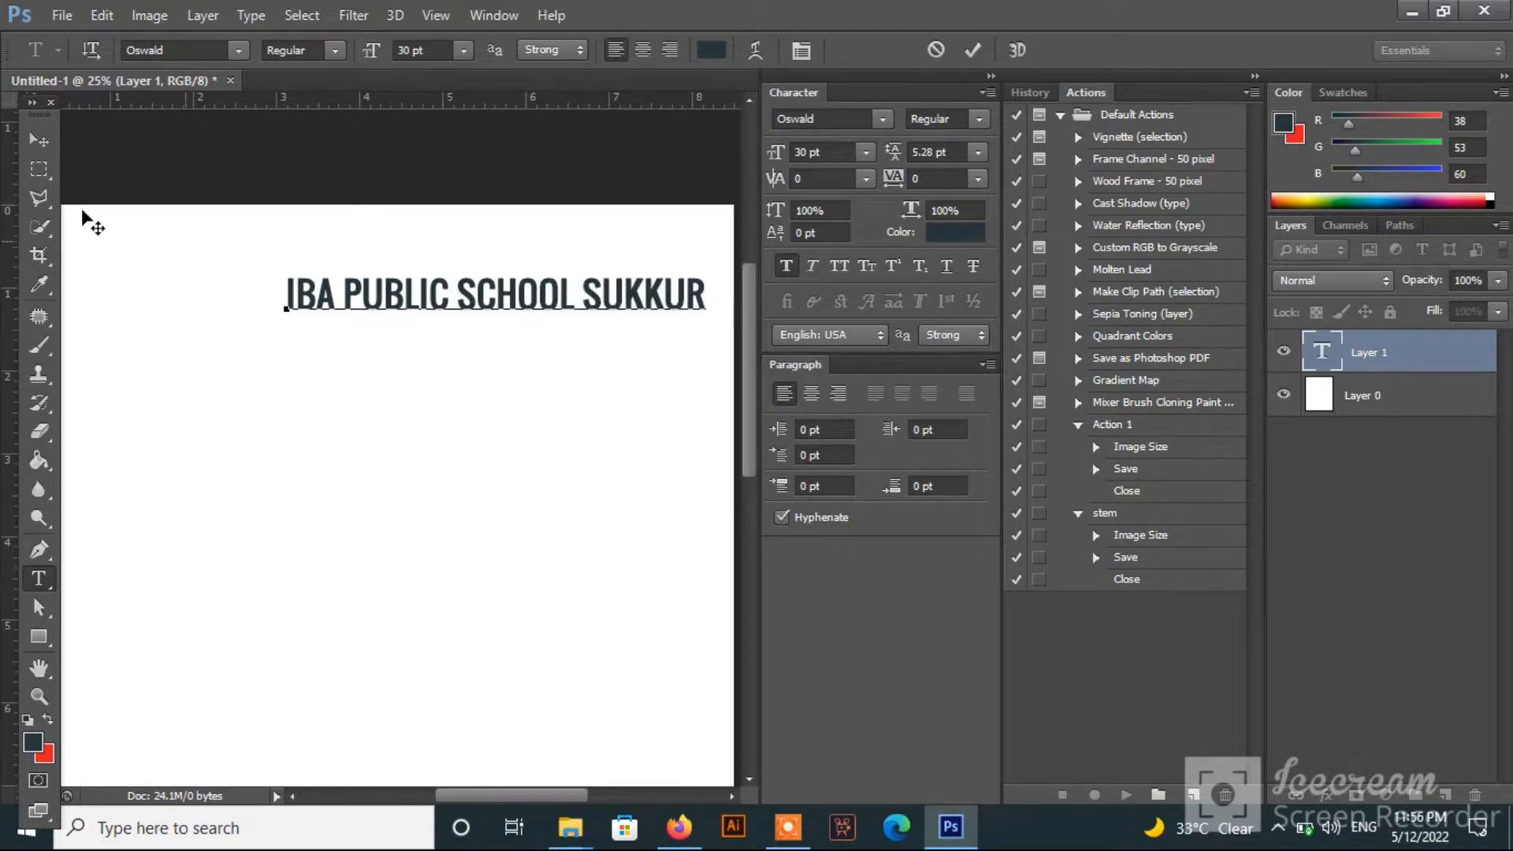
Move the school heading so it sits horizontally centred near the top edge of the page.
{"action": "left_click", "coordinate": [41, 141]}
{"action": "left_click_drag", "start_coordinate": [366, 314], "coordinate": [276, 300]}
{"action": "key", "text": "ctrl+minus"}
{"action": "left_click_drag", "start_coordinate": [338, 196], "coordinate": [323, 201]}
Open the logo files index.png and SIBA_Logo.jpg together from the LOGOS folder.
{"action": "left_click", "coordinate": [62, 15]}
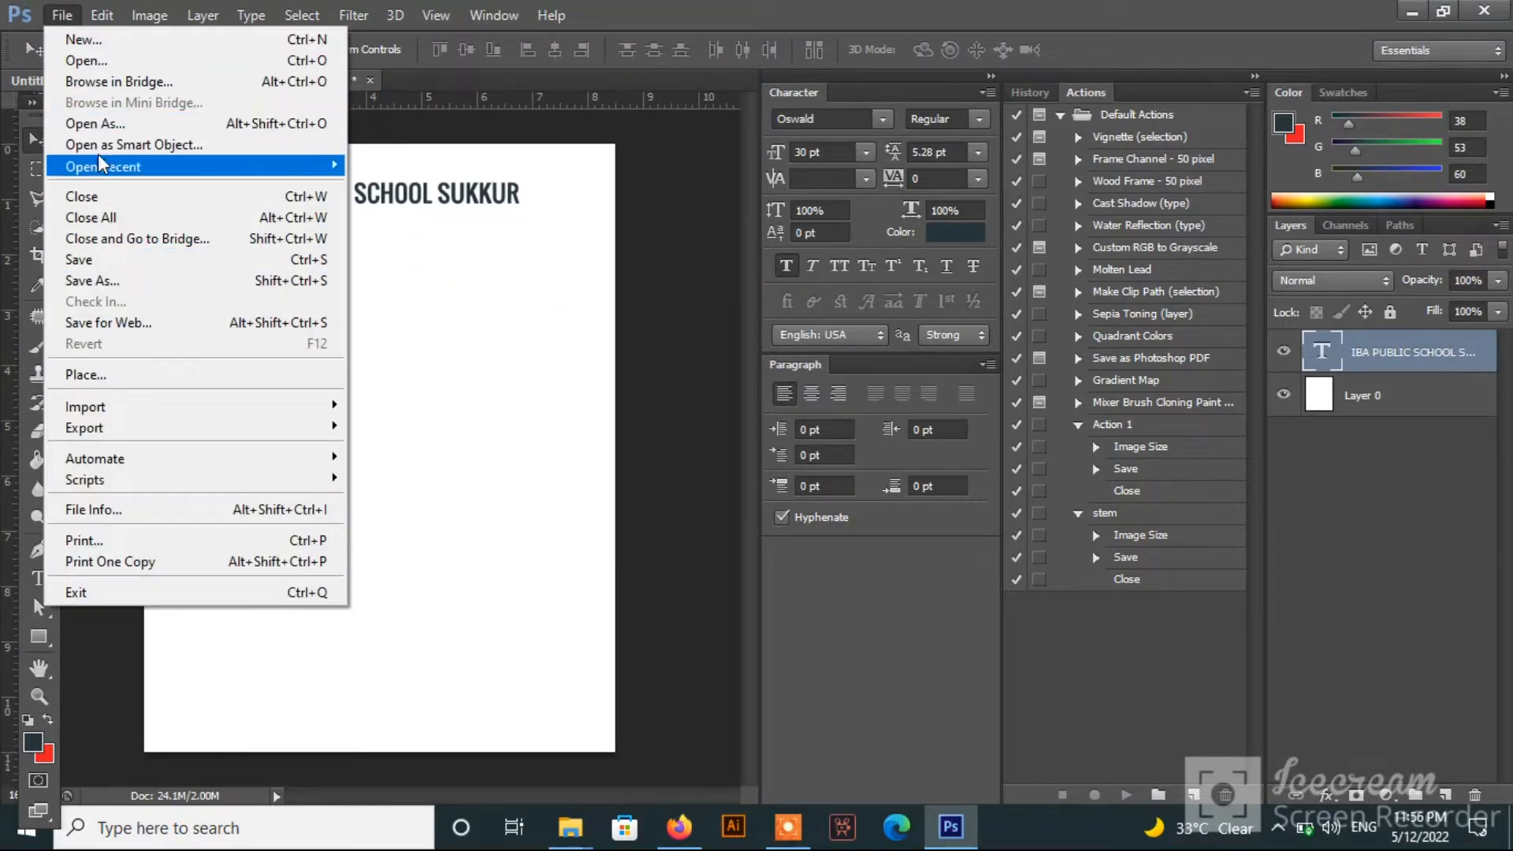
{"action": "left_click", "coordinate": [94, 63]}
{"action": "left_click", "coordinate": [805, 247]}
{"action": "left_click", "coordinate": [946, 245], "text": "ctrl"}
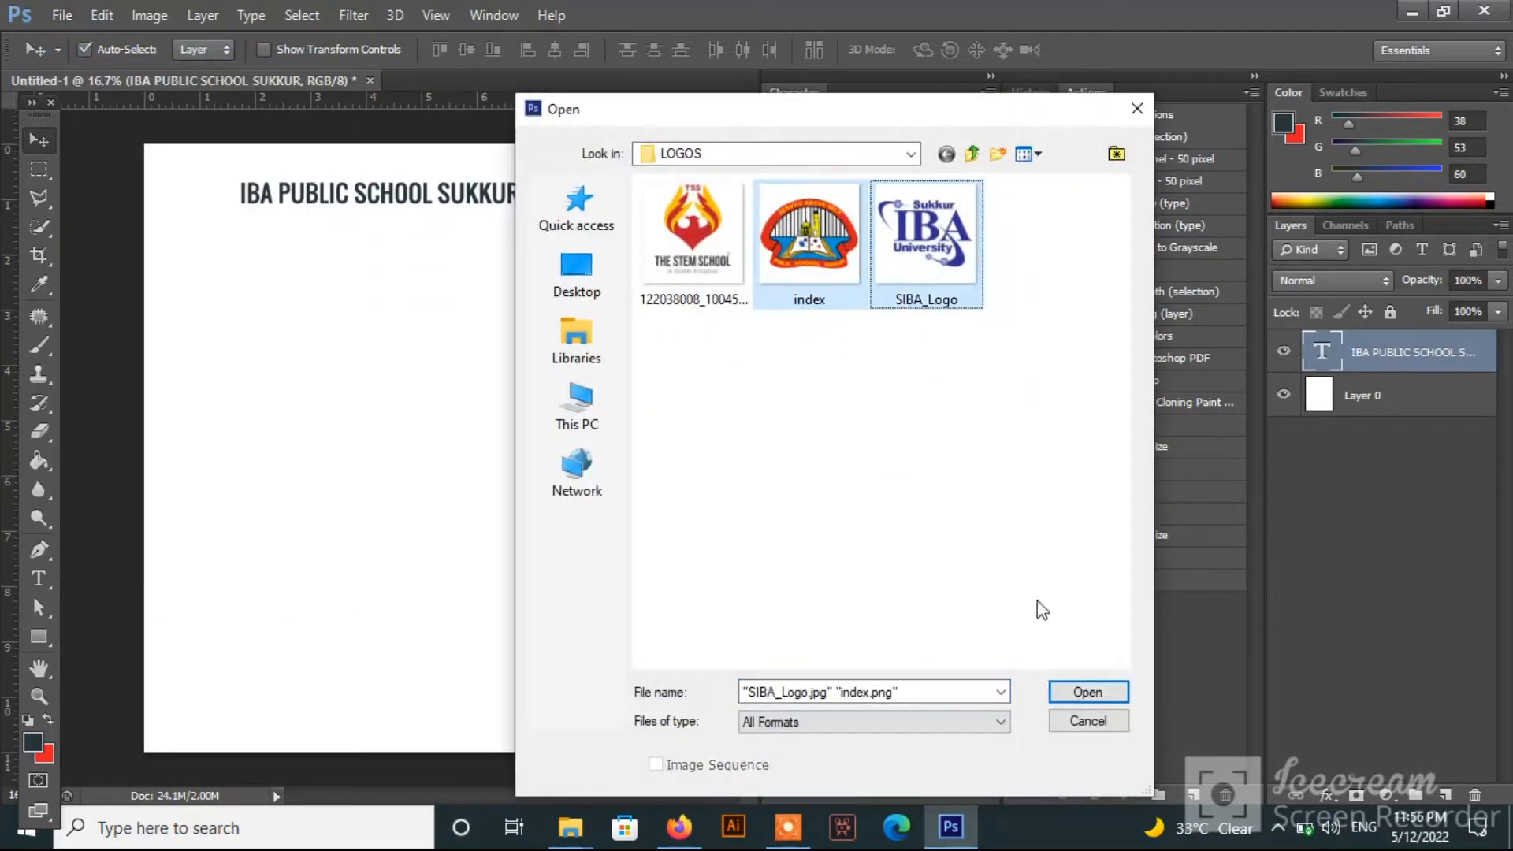
{"action": "left_click", "coordinate": [1091, 689]}
Copy the whole SIBA_Logo.jpg image, close that file and paste the logo onto a new layer in the page document.
{"action": "key", "text": "ctrl+a"}
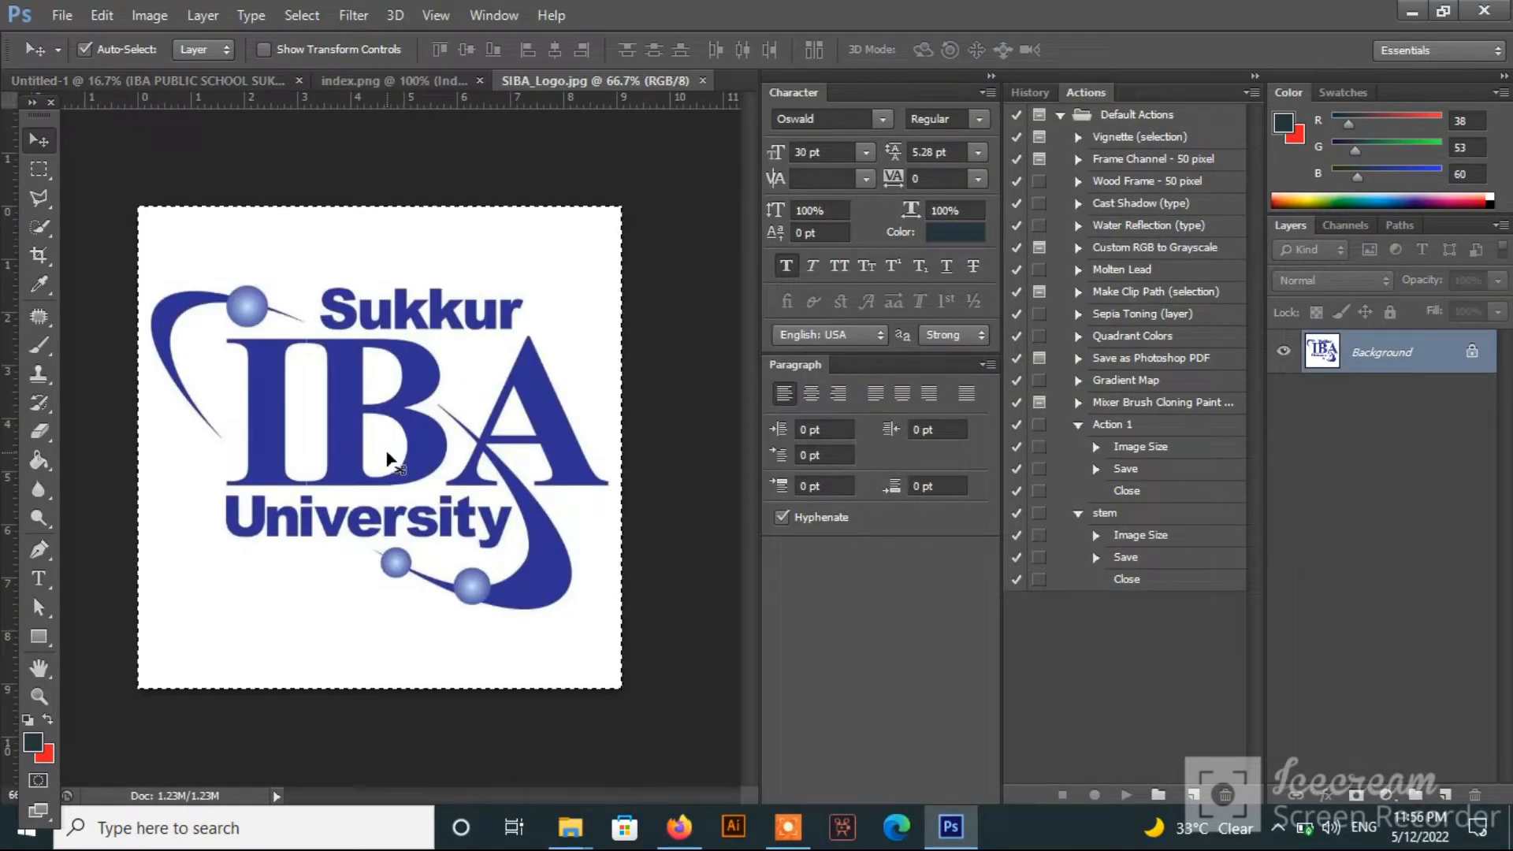
{"action": "left_click", "coordinate": [701, 81]}
{"action": "left_click", "coordinate": [258, 82]}
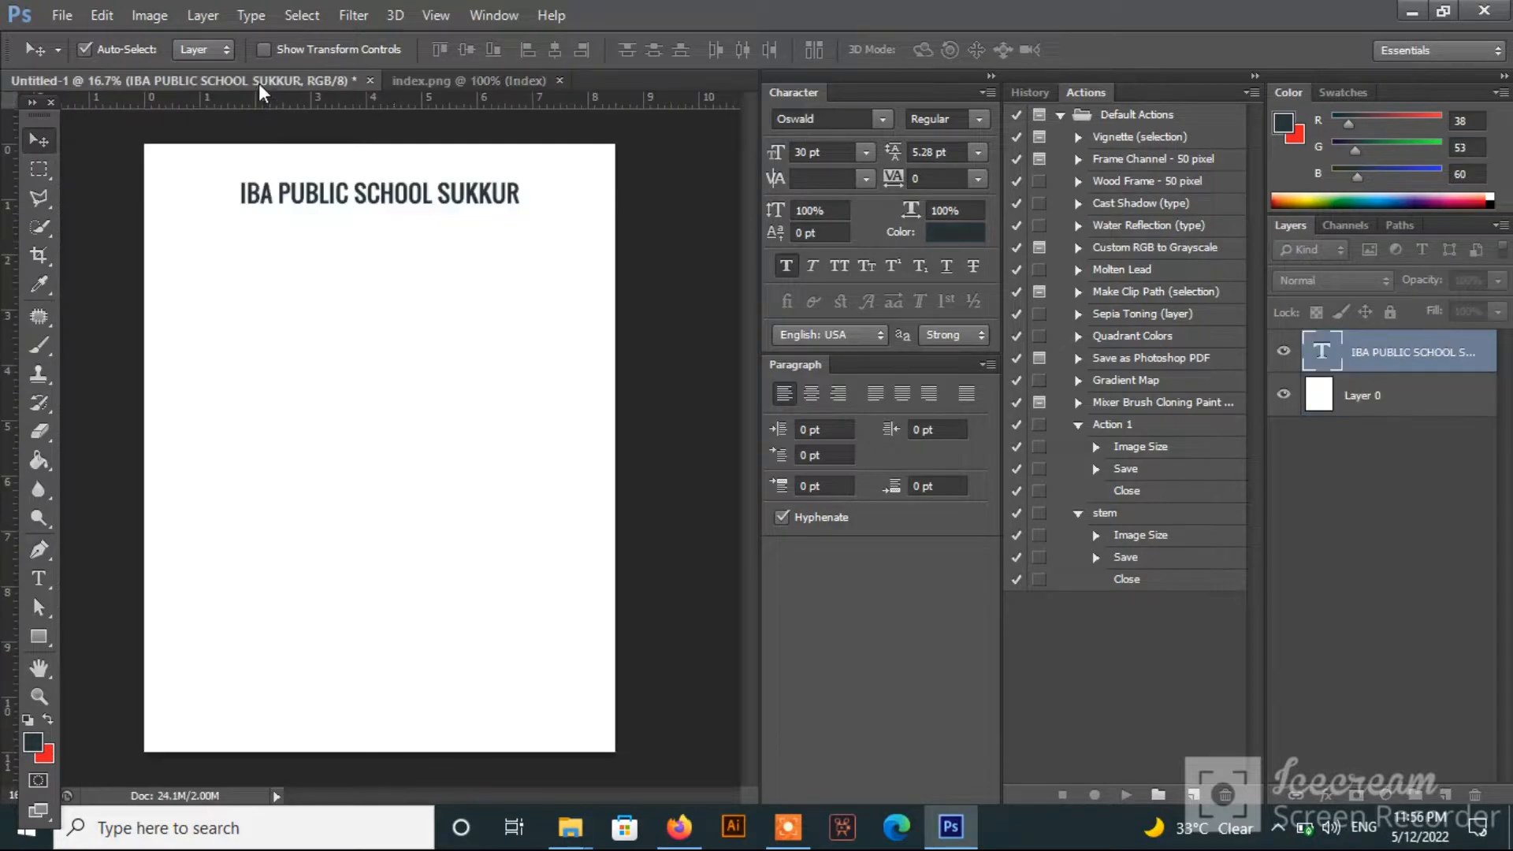
{"action": "key", "text": "ctrl+shift+alt+n"}
{"action": "key", "text": "ctrl+v"}
Convert the Sukkur IBA University logo to a smart object and scale it down at the right end of the heading.
{"action": "left_click_drag", "start_coordinate": [438, 455], "coordinate": [576, 321]}
{"action": "right_click", "coordinate": [1363, 352]}
{"action": "left_click", "coordinate": [1002, 268]}
{"action": "key", "text": "ctrl+t"}
{"action": "left_click_drag", "start_coordinate": [584, 376], "coordinate": [580, 197]}
{"action": "key", "text": "Return"}
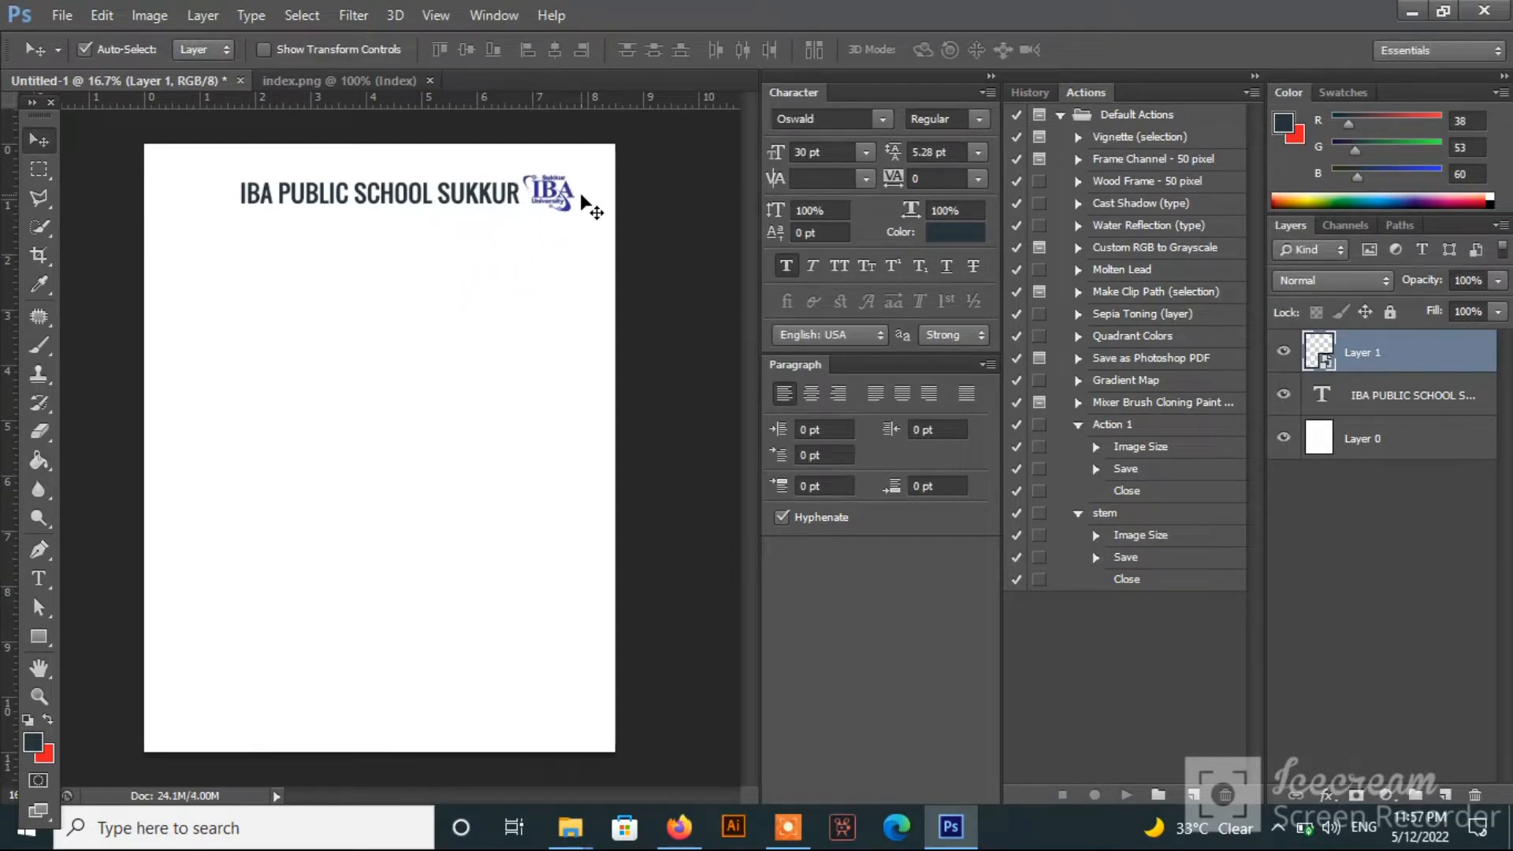
Copy the whole index.png school logo, close that file and paste the logo into the page document.
{"action": "left_click", "coordinate": [337, 81]}
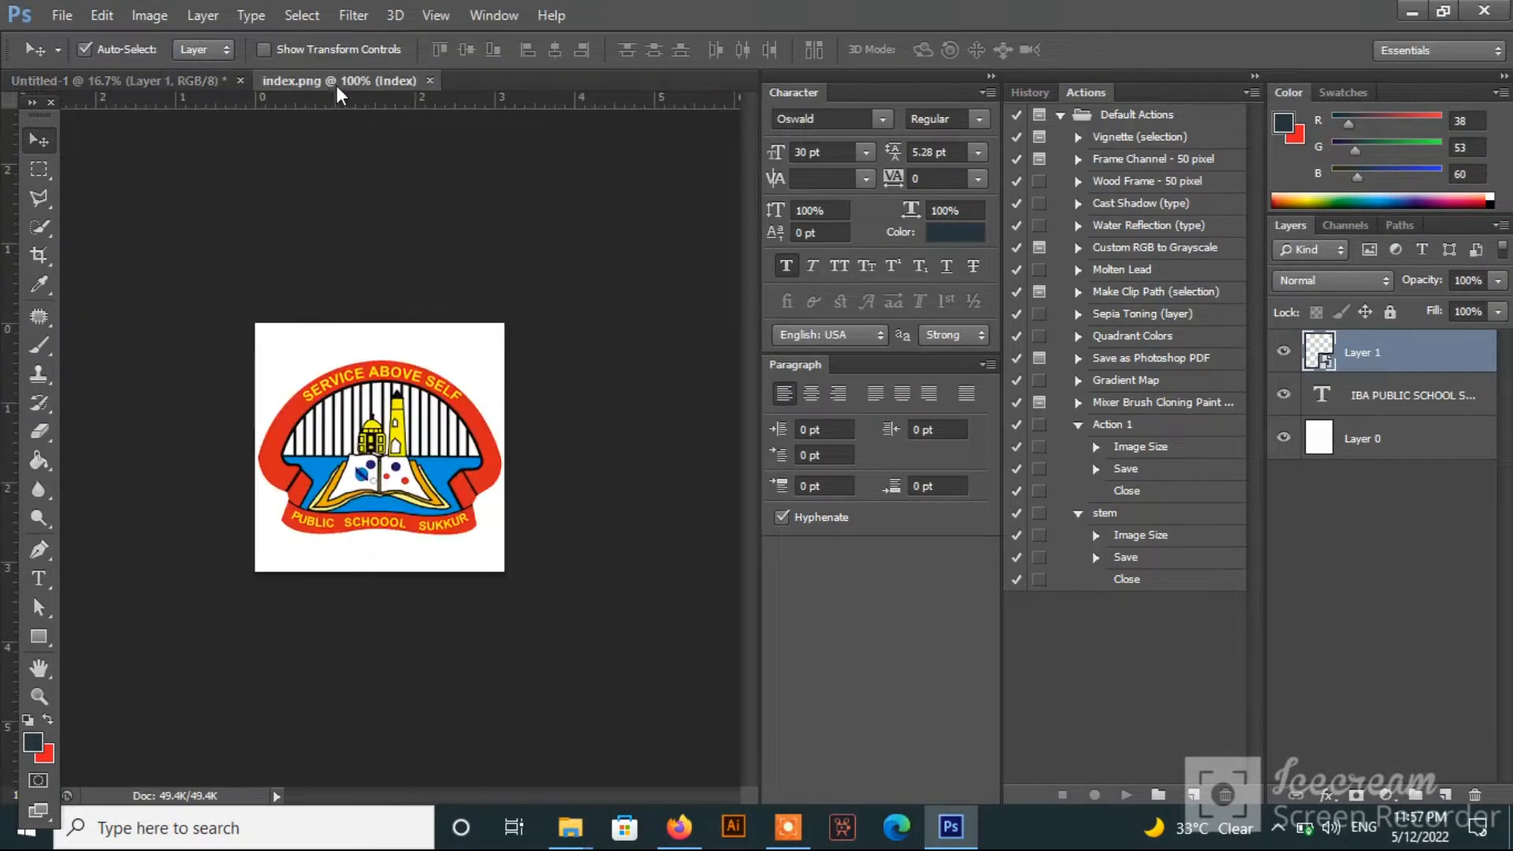
{"action": "key", "text": "ctrl+a"}
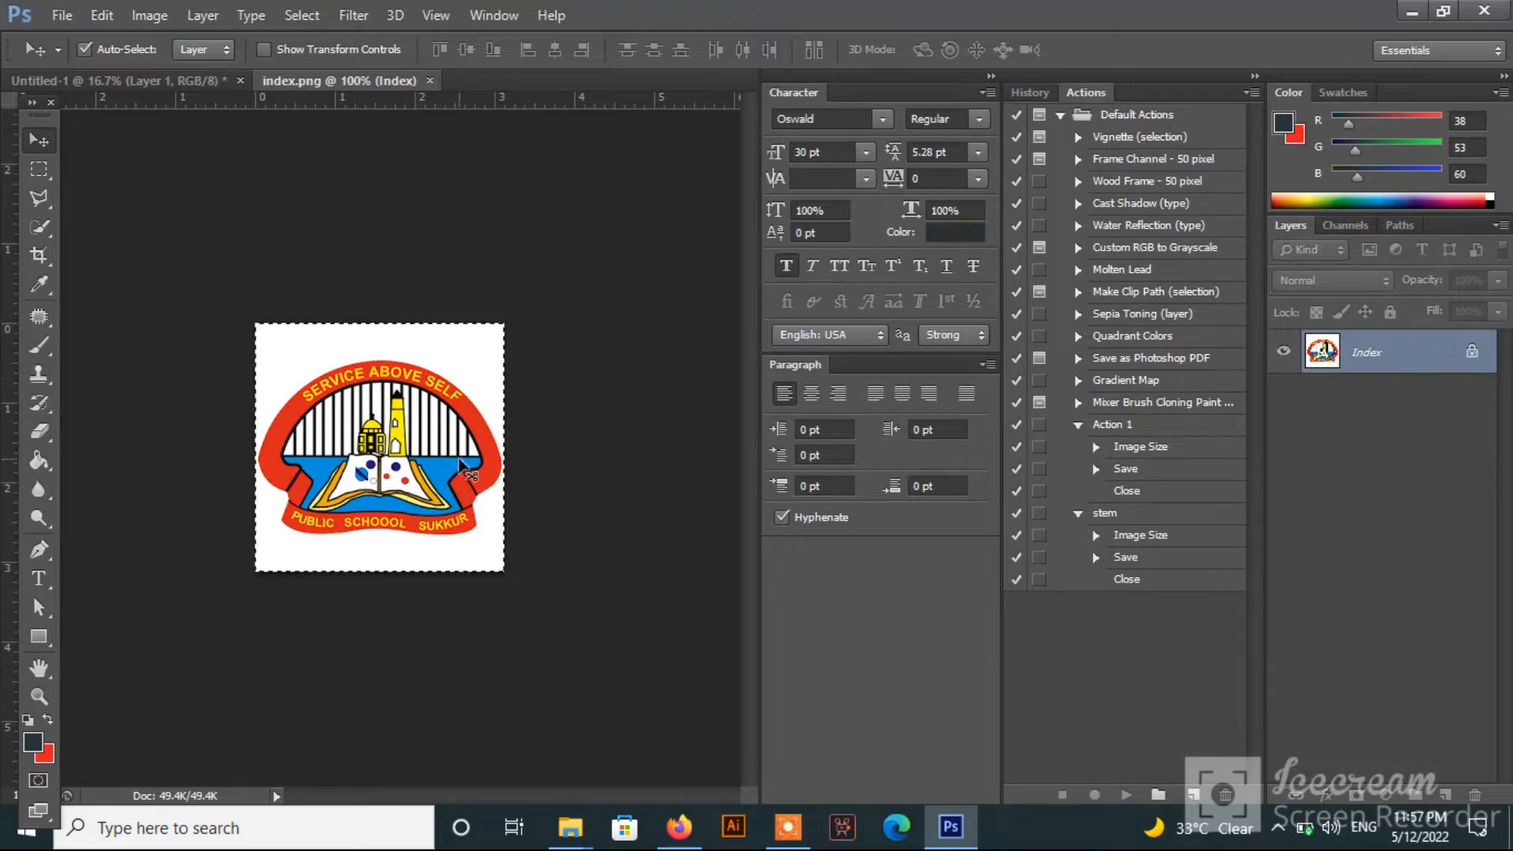
{"action": "left_click", "coordinate": [431, 80]}
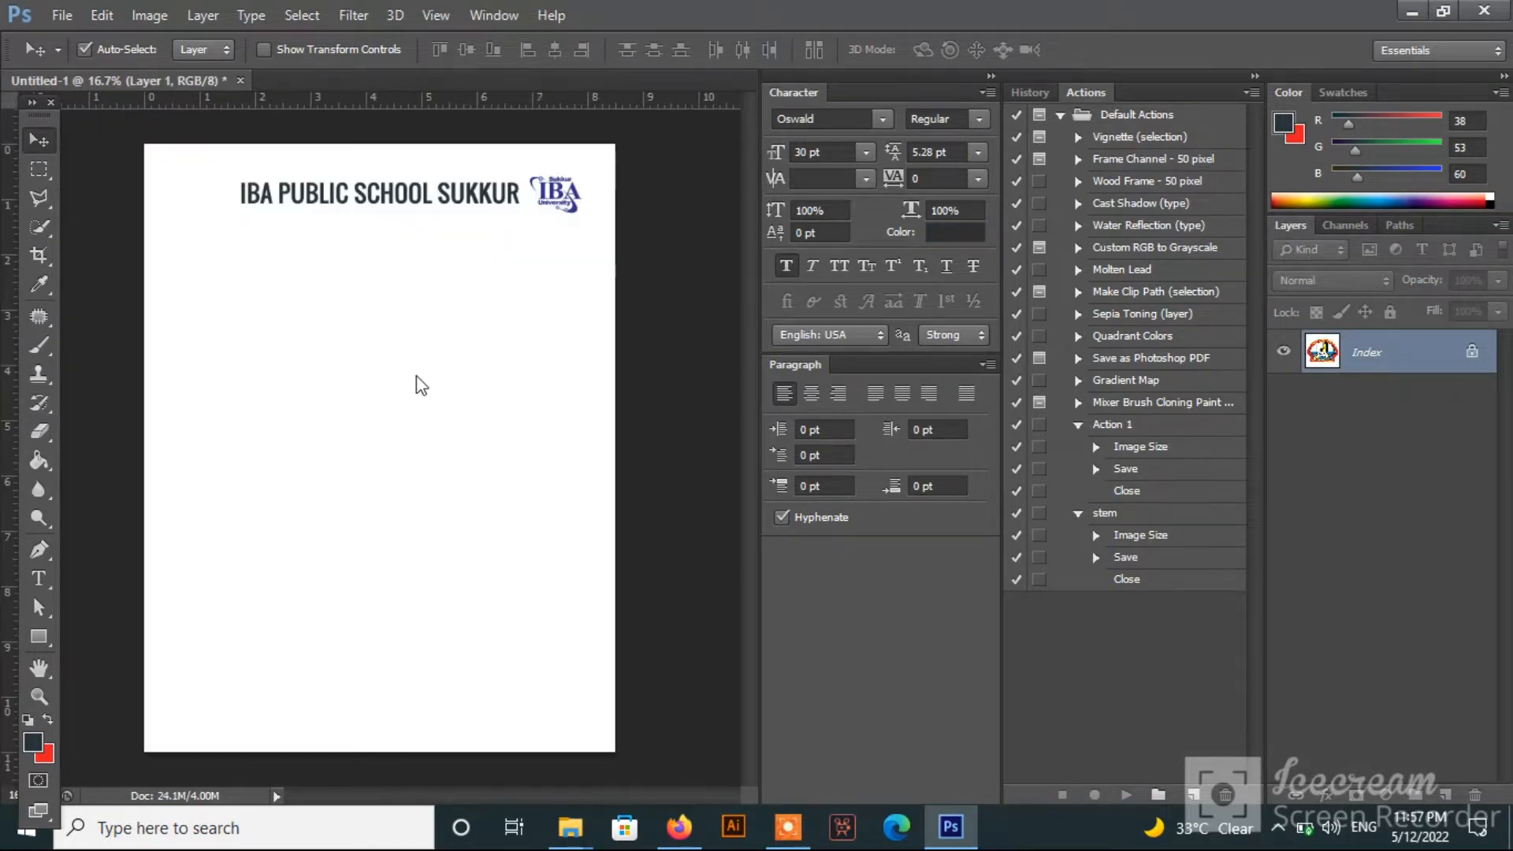
{"action": "key", "text": "ctrl+v"}
Scale the school logo down to the left of the heading and slightly enlarge the heading text between both logos.
{"action": "left_click_drag", "start_coordinate": [368, 444], "coordinate": [223, 226]}
{"action": "key", "text": "ctrl+t"}
{"action": "key", "text": "Return"}
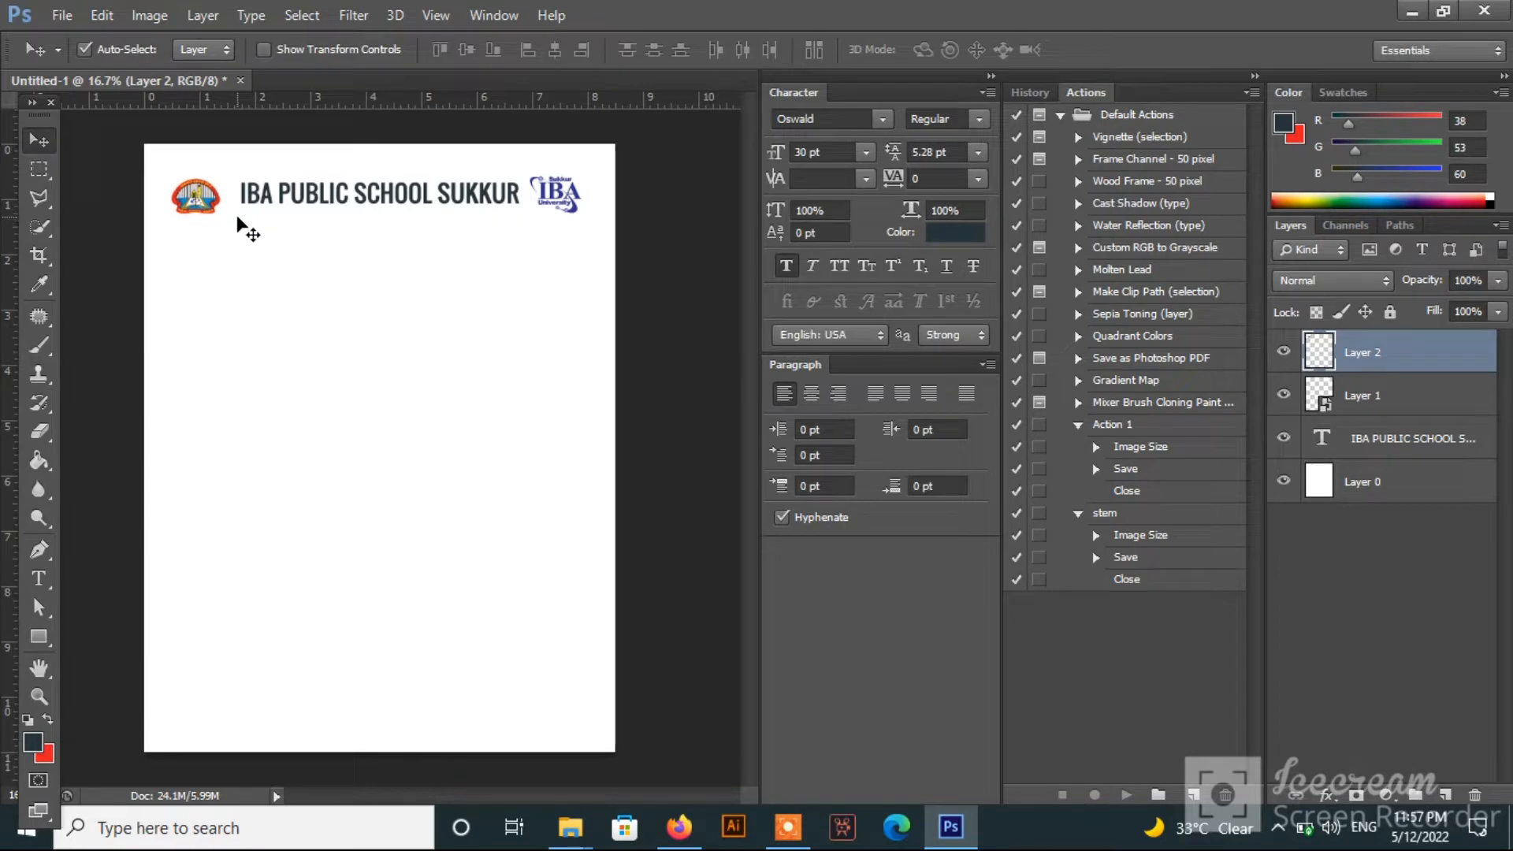
{"action": "left_click", "coordinate": [268, 207]}
{"action": "key", "text": "ctrl+t"}
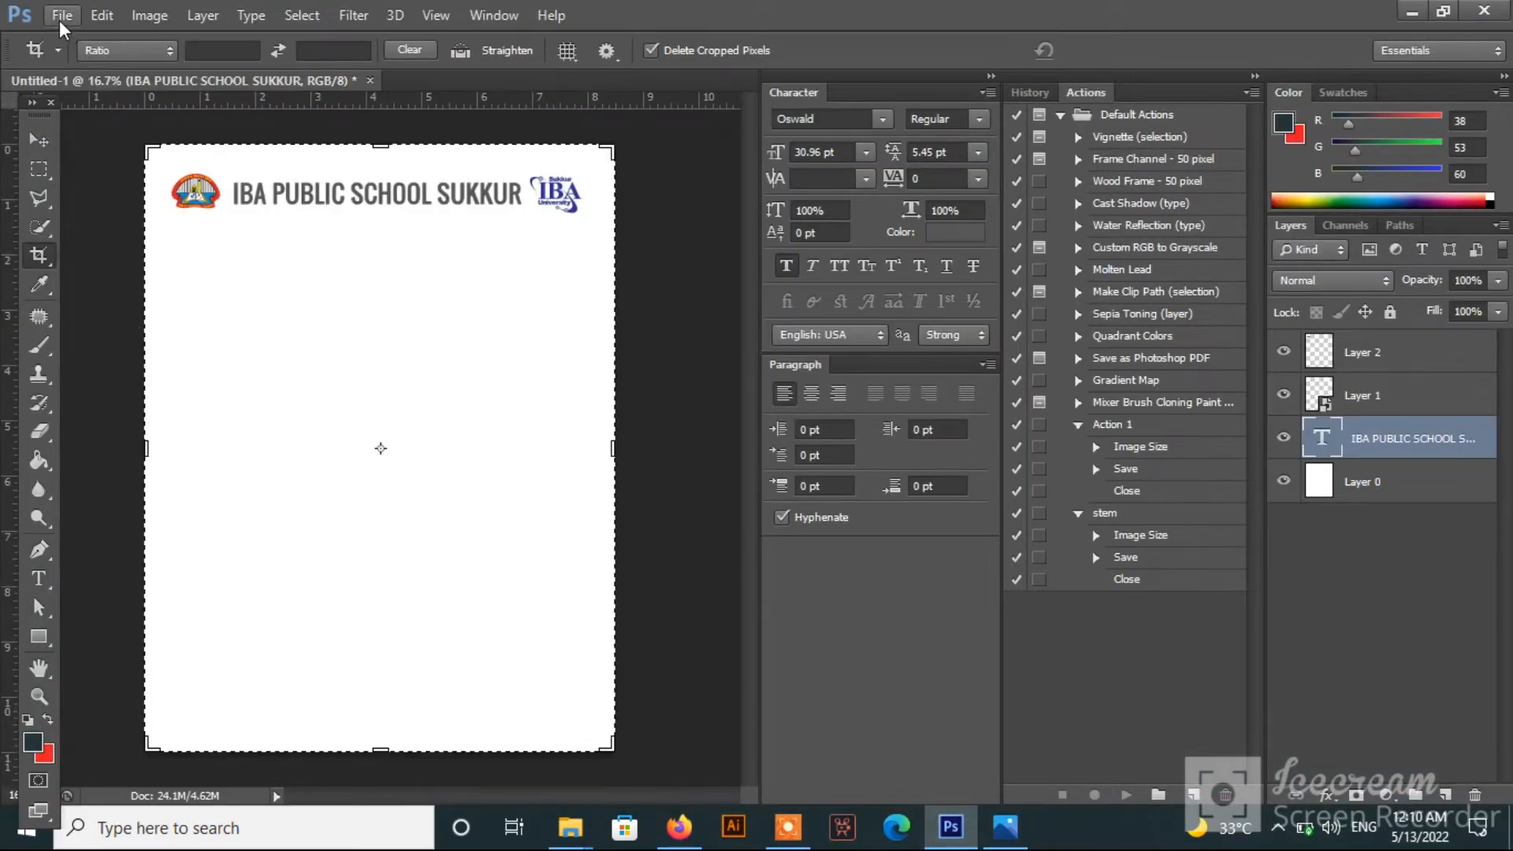
Open the photo tt.jpg from the Desktop folder.
{"action": "left_click", "coordinate": [61, 15]}
{"action": "left_click", "coordinate": [64, 57]}
{"action": "left_click", "coordinate": [683, 361]}
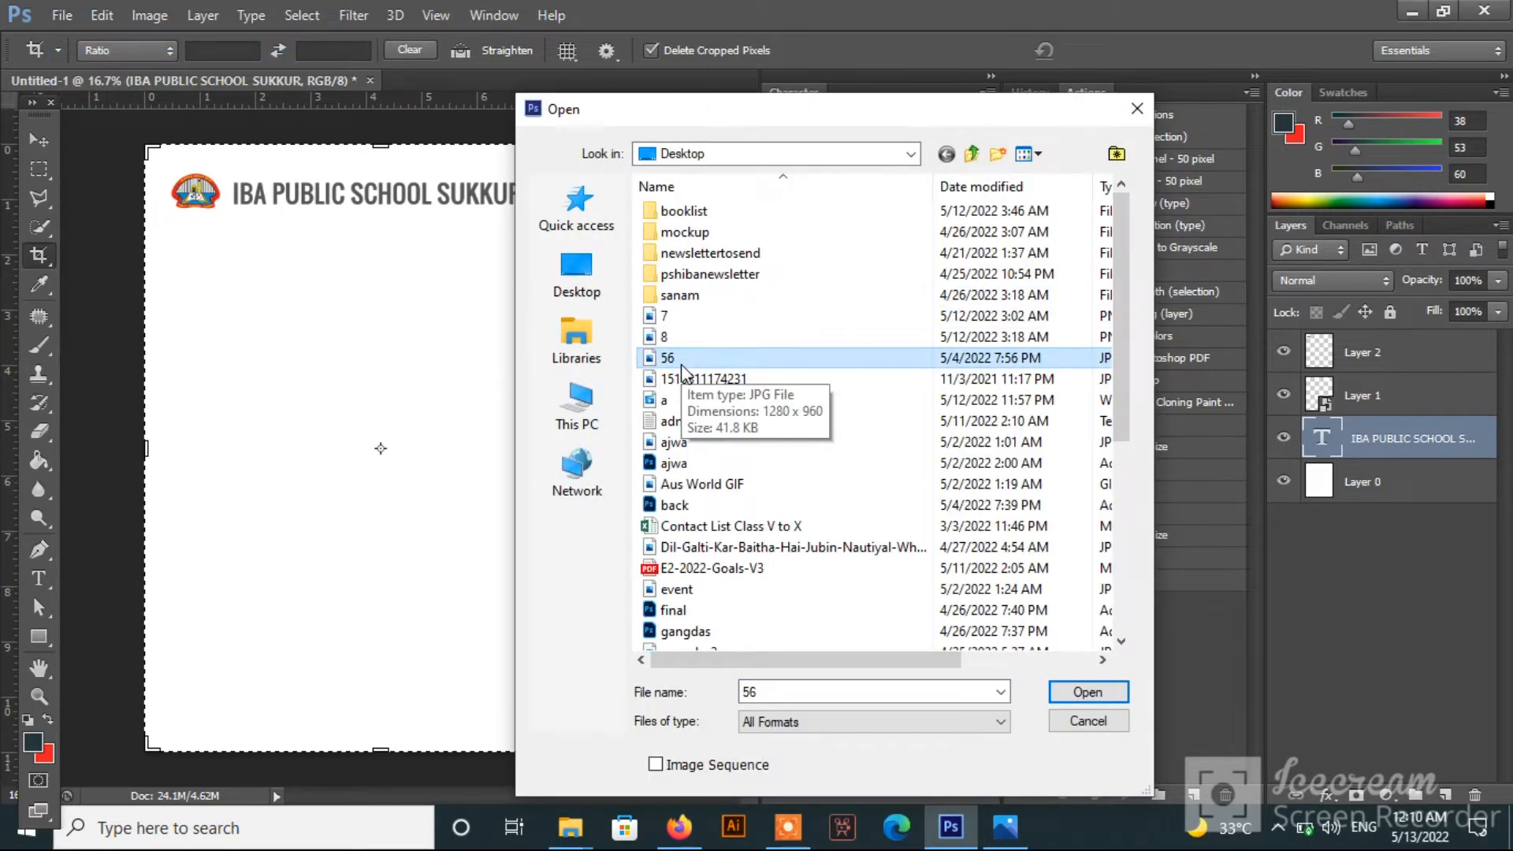
{"action": "key", "text": "t"}
{"action": "left_click", "coordinate": [664, 610]}
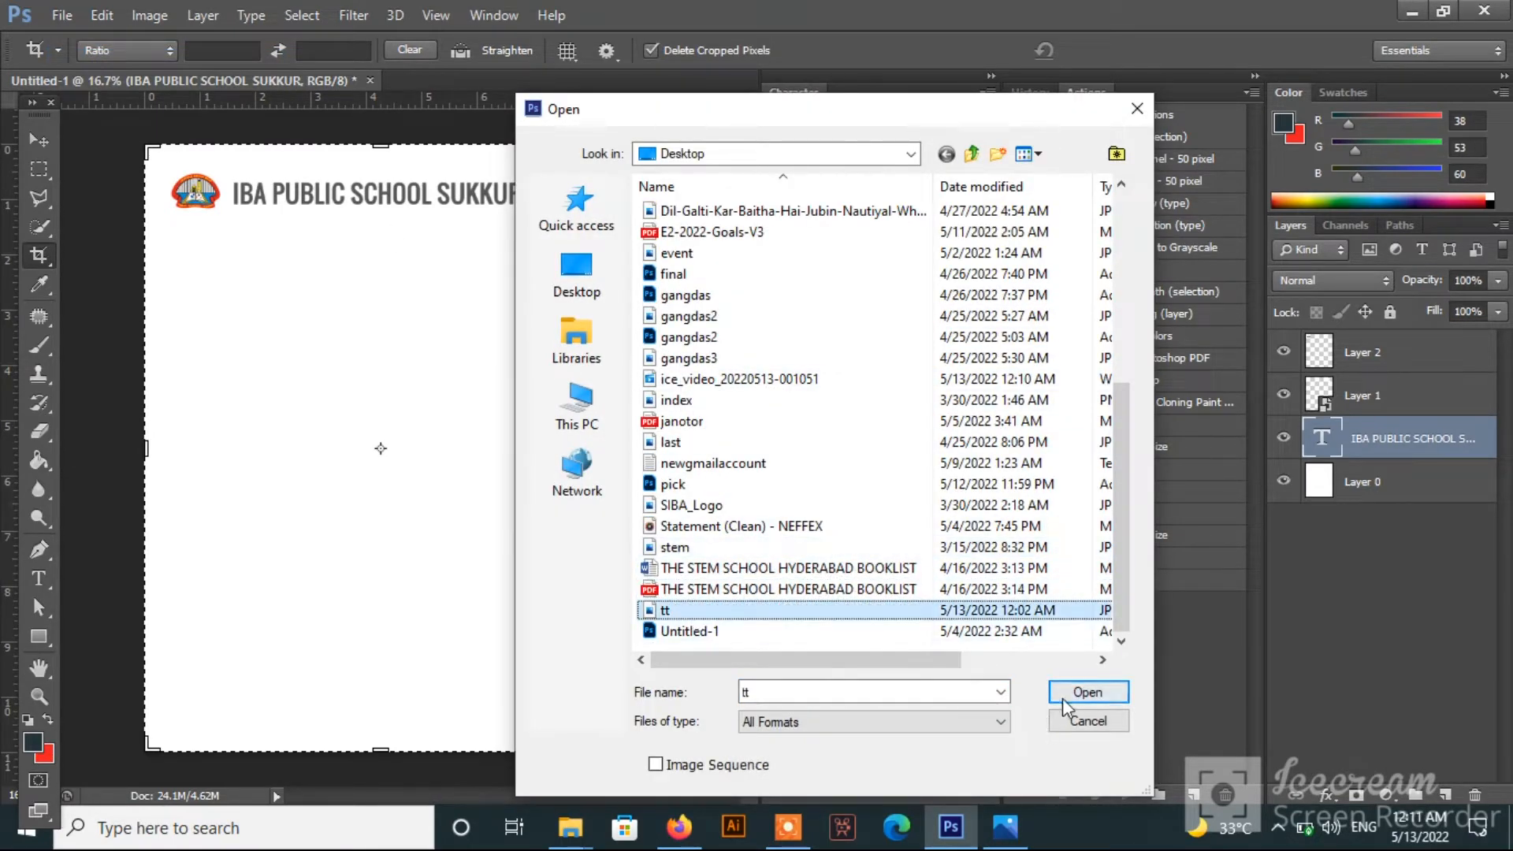
{"action": "left_click", "coordinate": [1081, 695]}
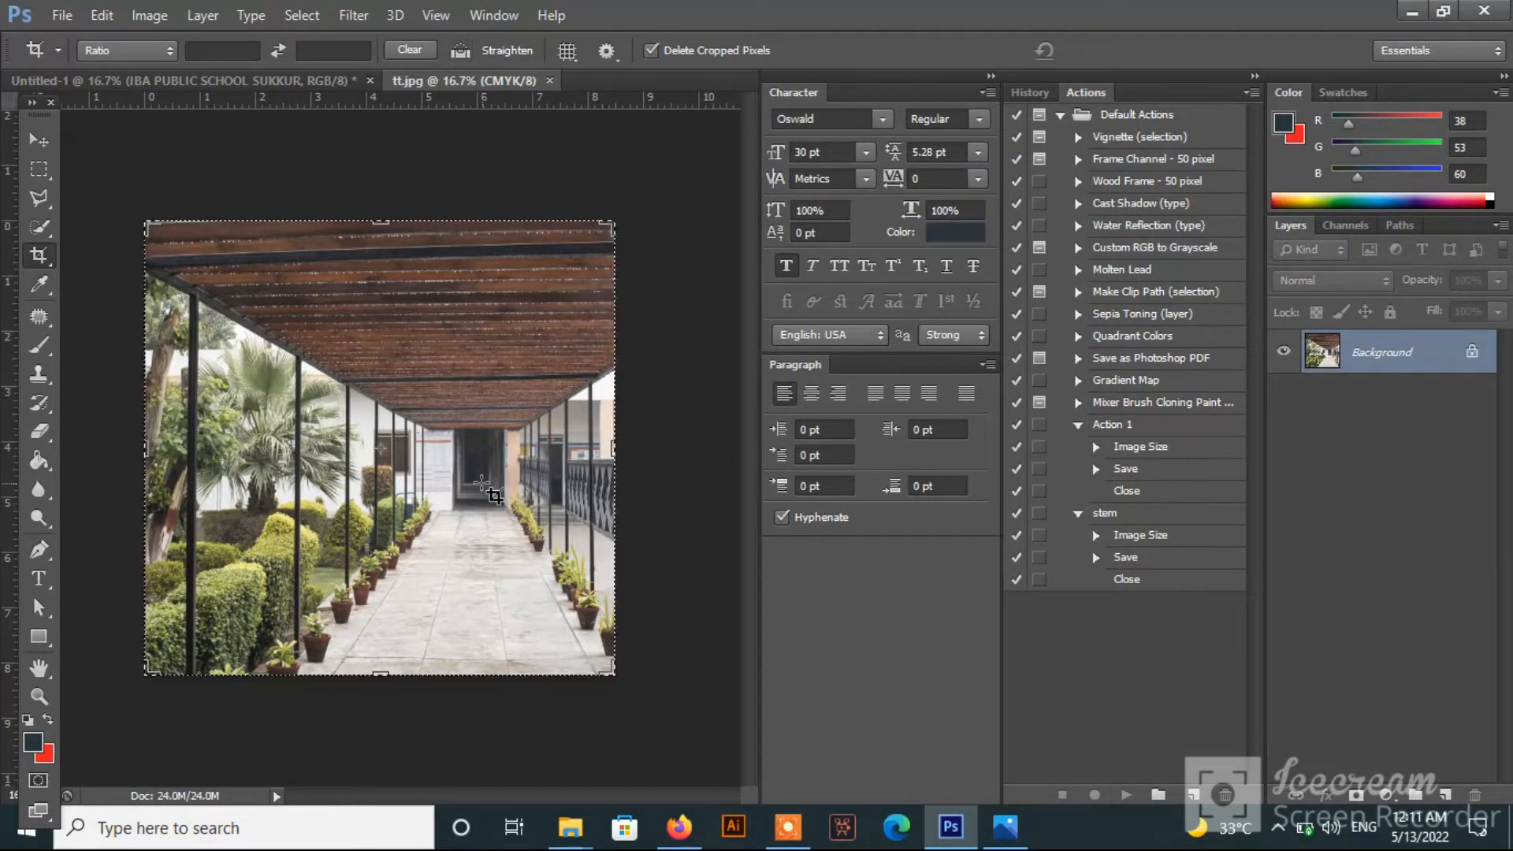
Convert the tt.jpg photo's Background into a regular layer and float its window over the page document.
{"action": "key", "text": "ctrl+v"}
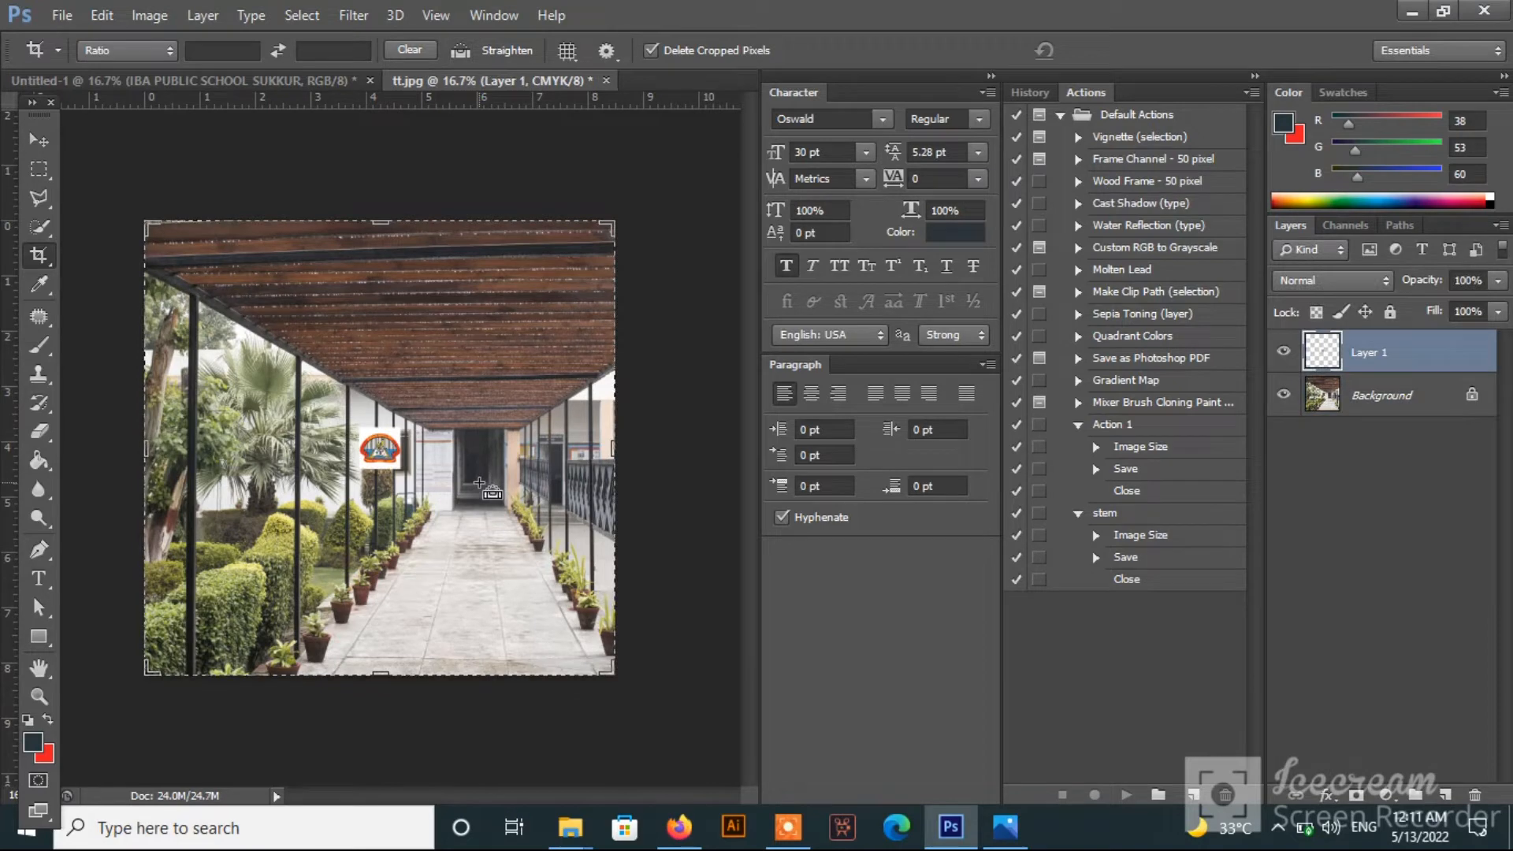
{"action": "double_click", "coordinate": [1365, 394]}
{"action": "left_click", "coordinate": [941, 256]}
{"action": "left_click_drag", "start_coordinate": [472, 79], "coordinate": [634, 422]}
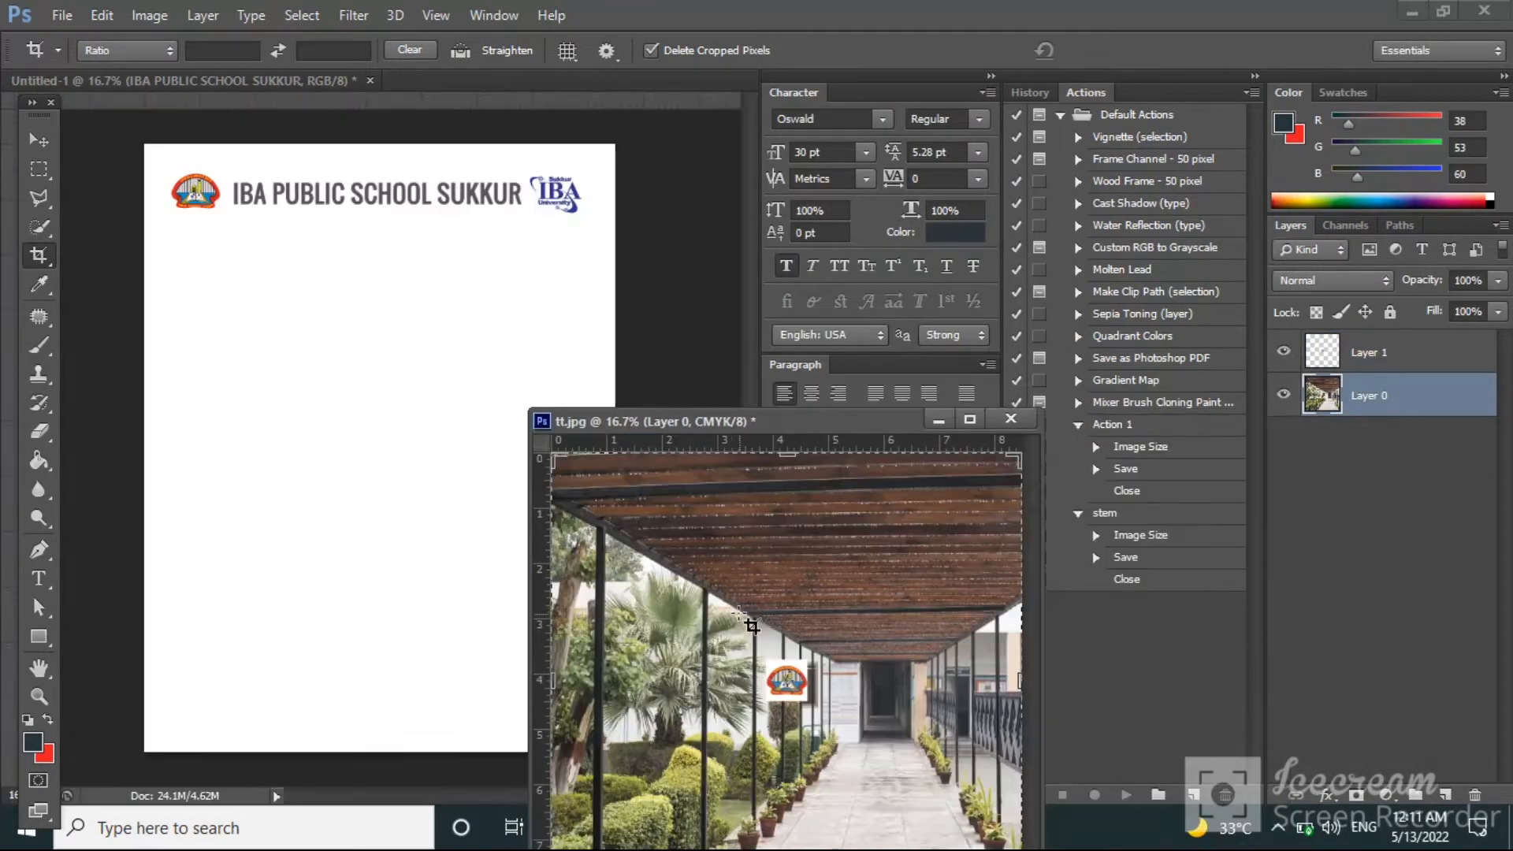
Transfer the walkway photo into the page below the heading and close tt.jpg without saving its changes.
{"action": "left_click", "coordinate": [38, 139]}
{"action": "left_click_drag", "start_coordinate": [676, 572], "coordinate": [348, 389]}
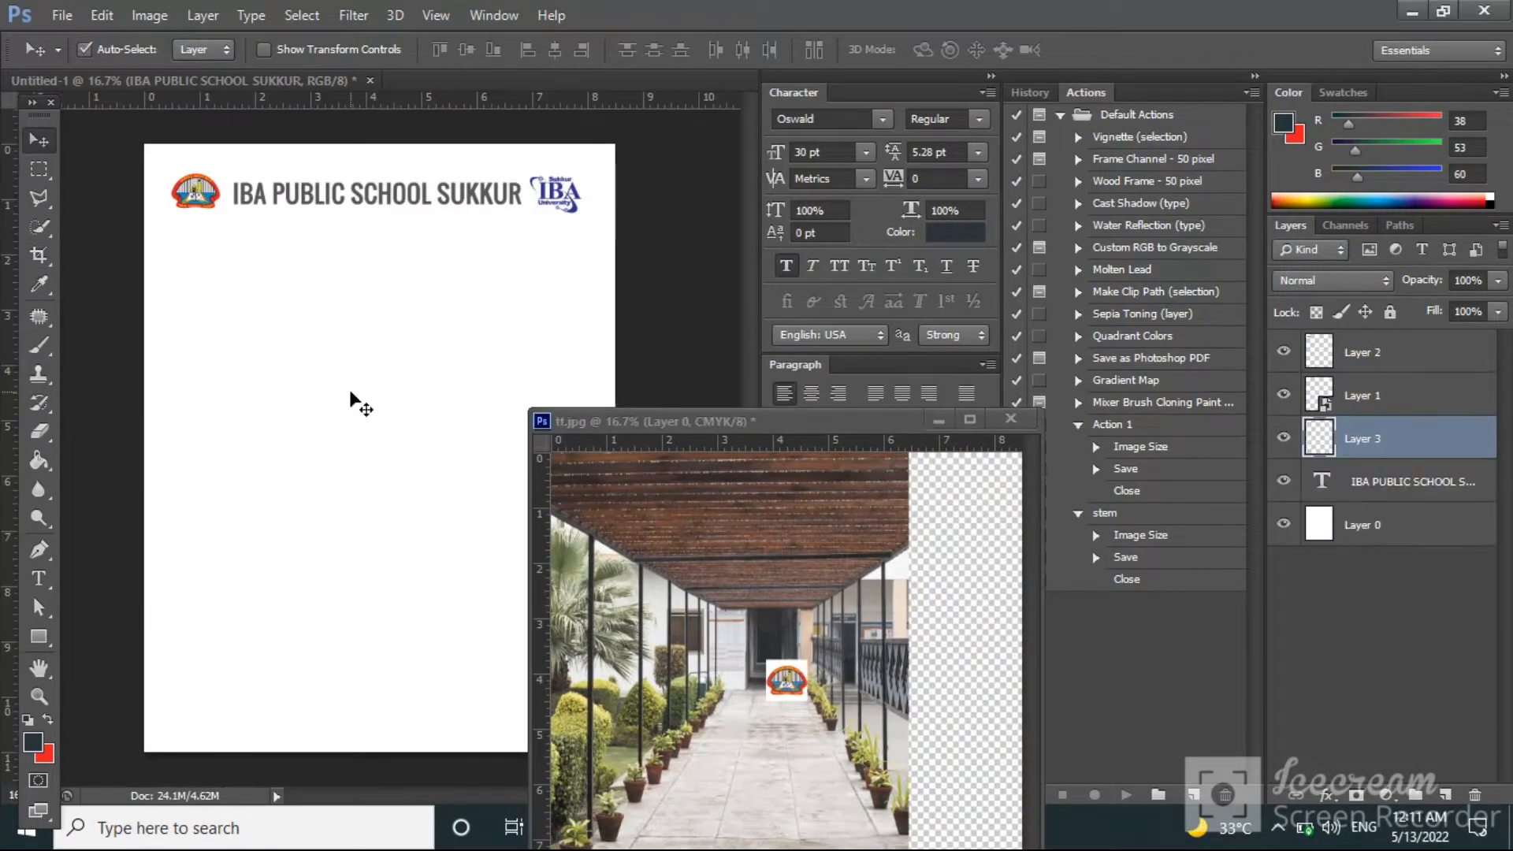
{"action": "left_click", "coordinate": [1011, 418]}
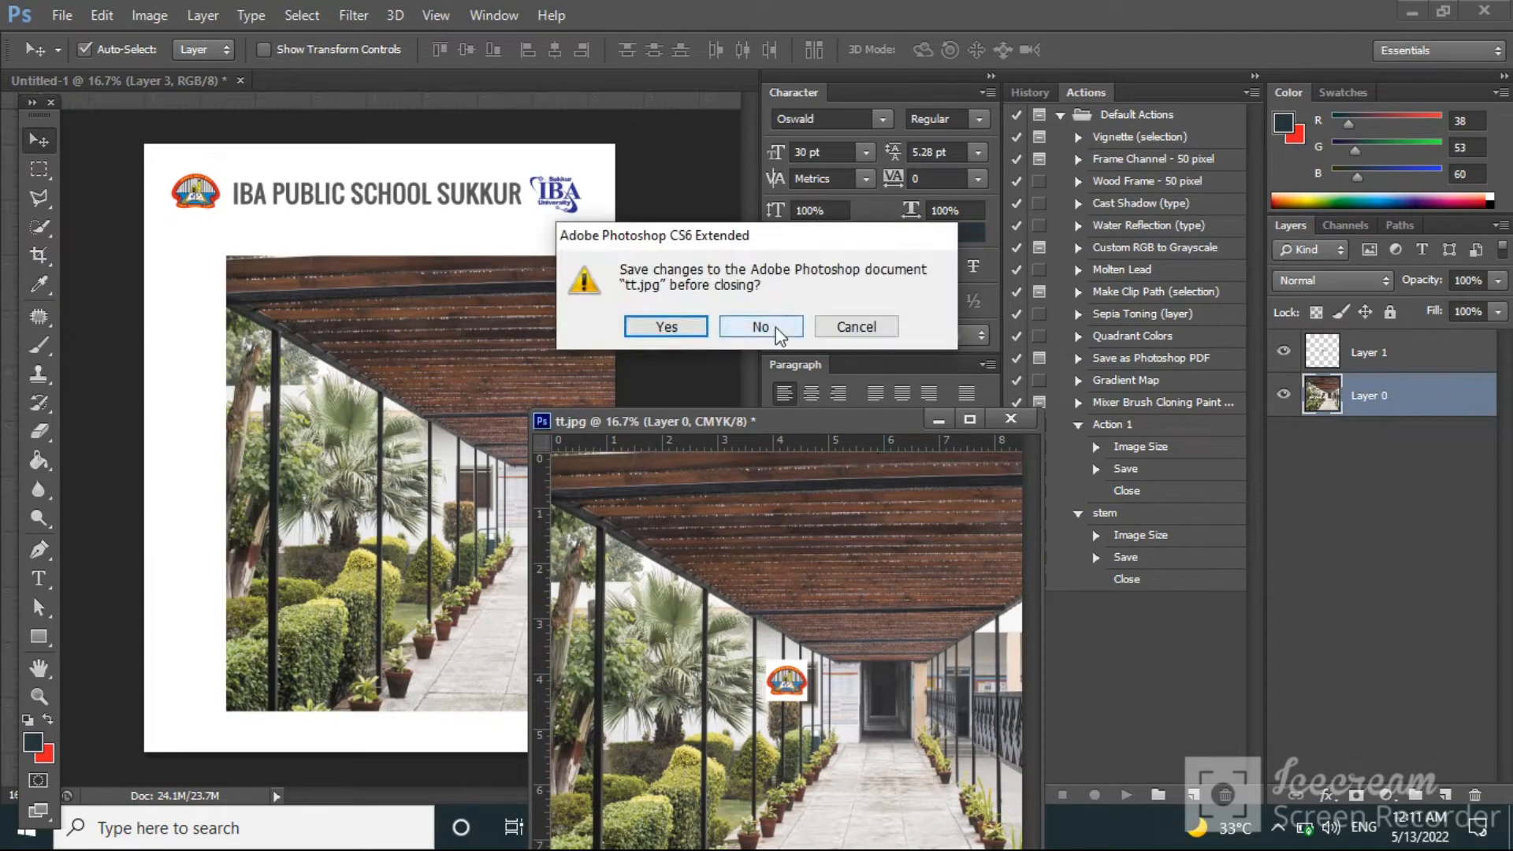
{"action": "left_click", "coordinate": [761, 332]}
{"action": "left_click_drag", "start_coordinate": [493, 394], "coordinate": [423, 370]}
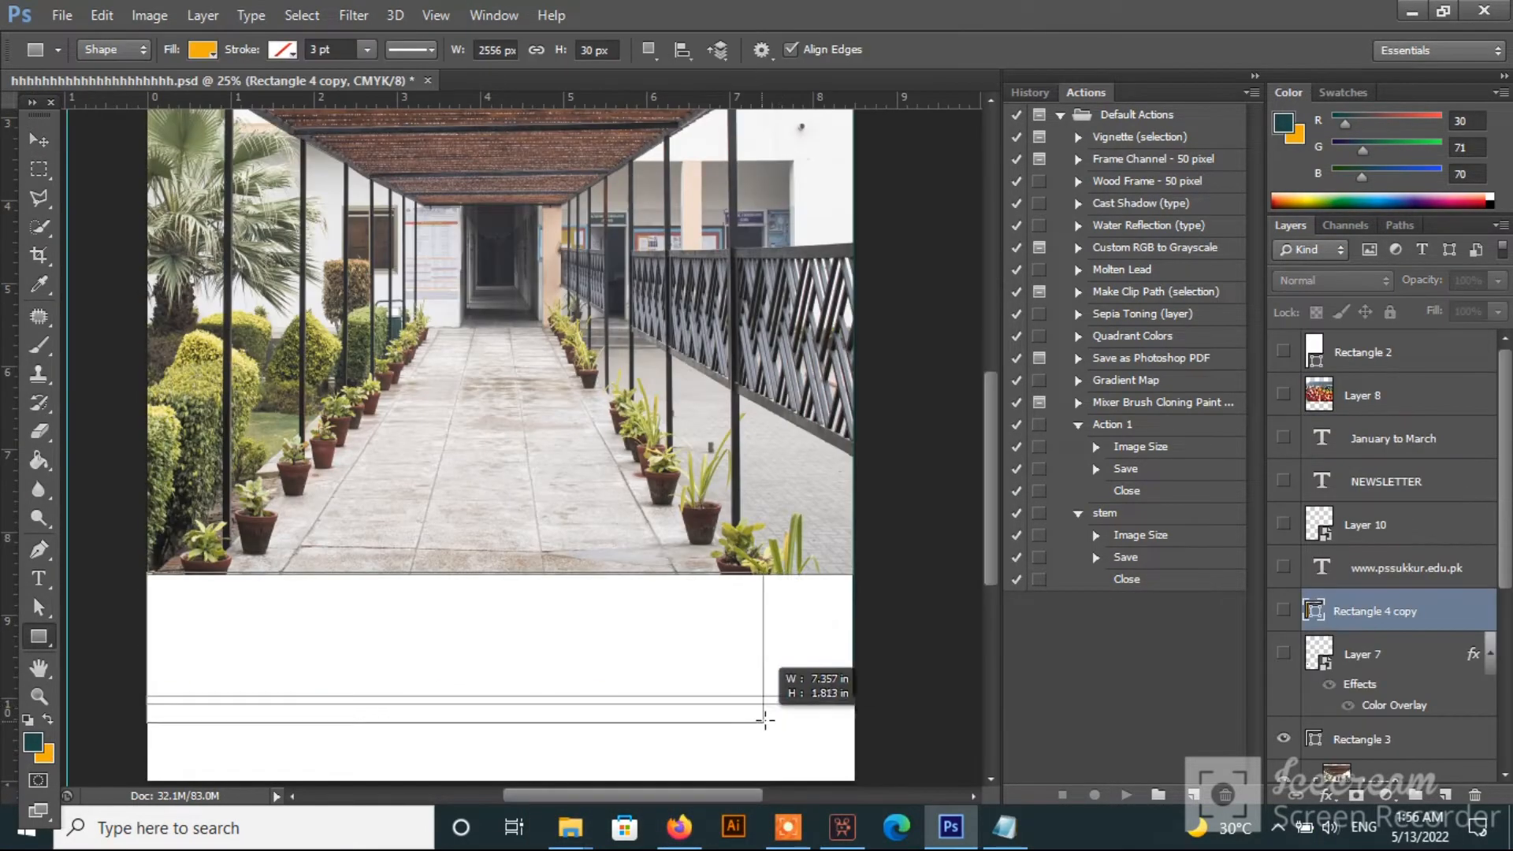
Draw a full-width rectangle about 2551 by 452 px directly below the photo and fill it with dark teal #1e4746.
{"action": "left_click_drag", "start_coordinate": [768, 716], "coordinate": [855, 696]}
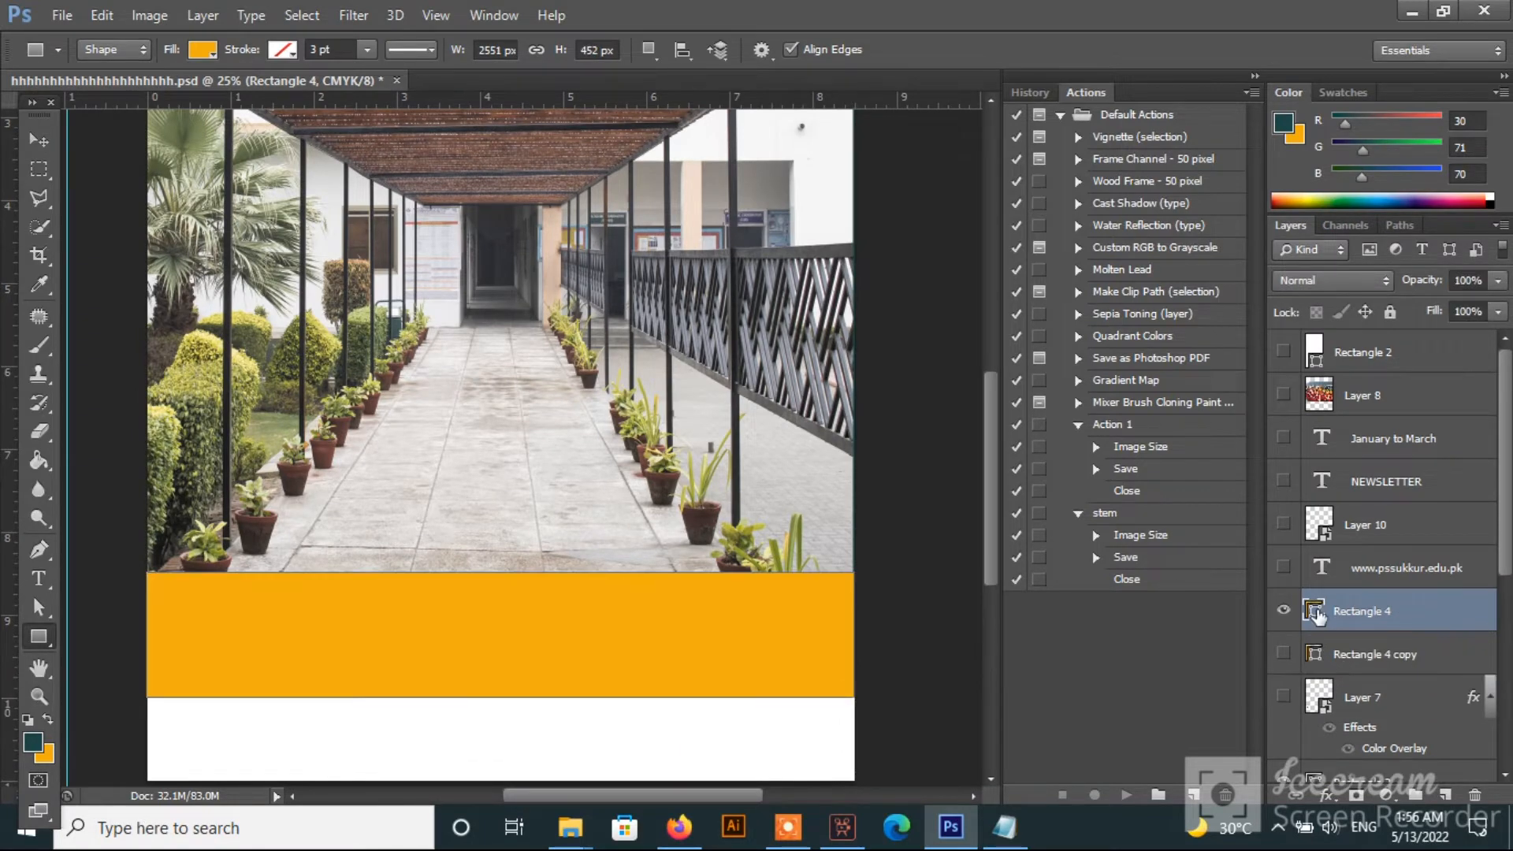
{"action": "double_click", "coordinate": [1314, 610]}
{"action": "left_click", "coordinate": [34, 740]}
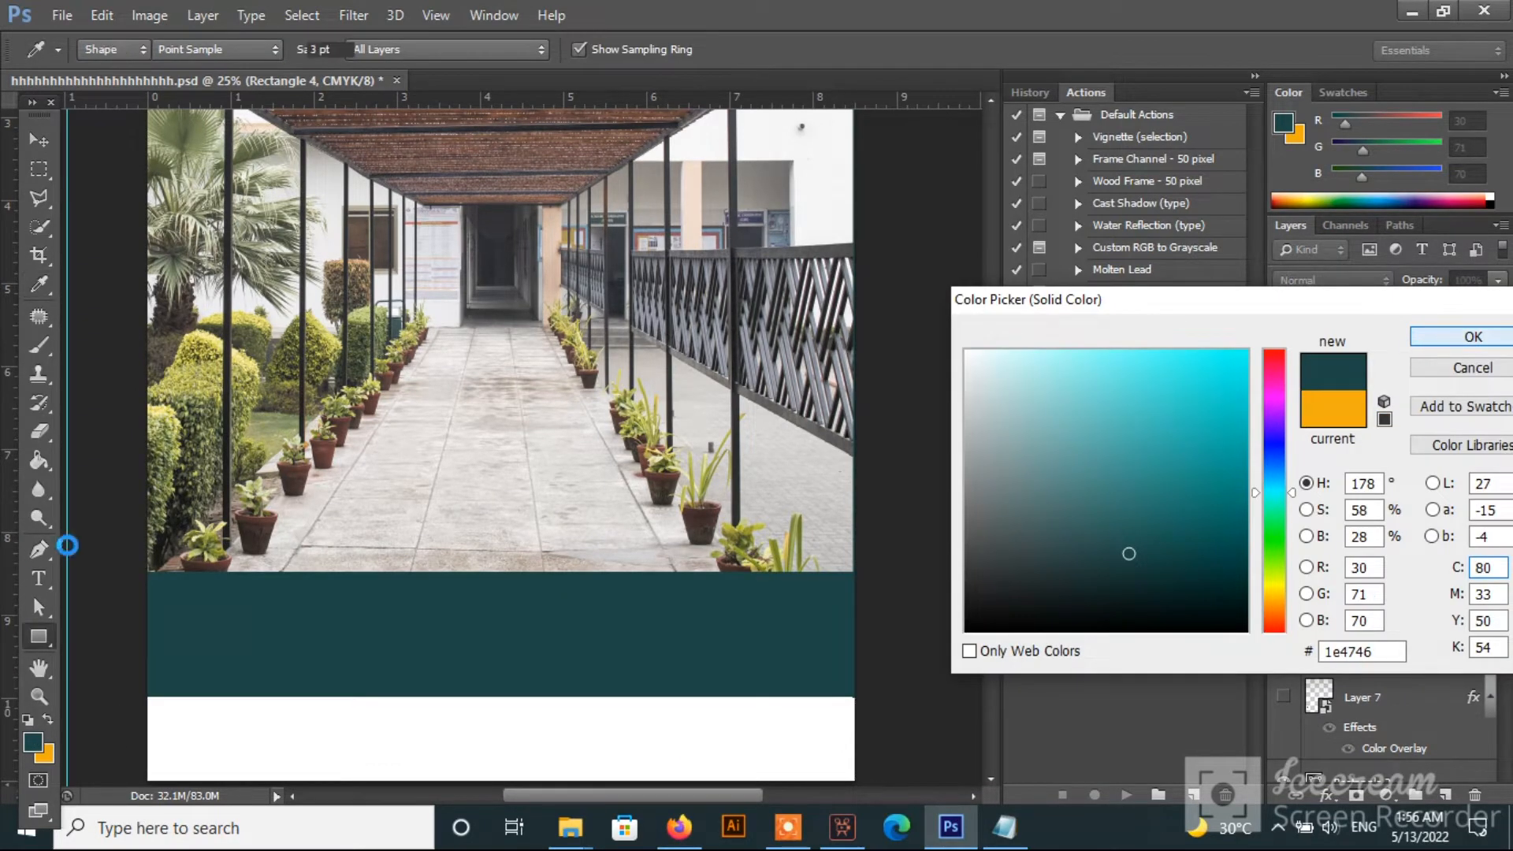
{"action": "left_click", "coordinate": [1472, 337]}
Add the text "NEWSLETTER" on the right half of the dark teal band.
{"action": "left_click", "coordinate": [38, 577]}
{"action": "left_click", "coordinate": [622, 711]}
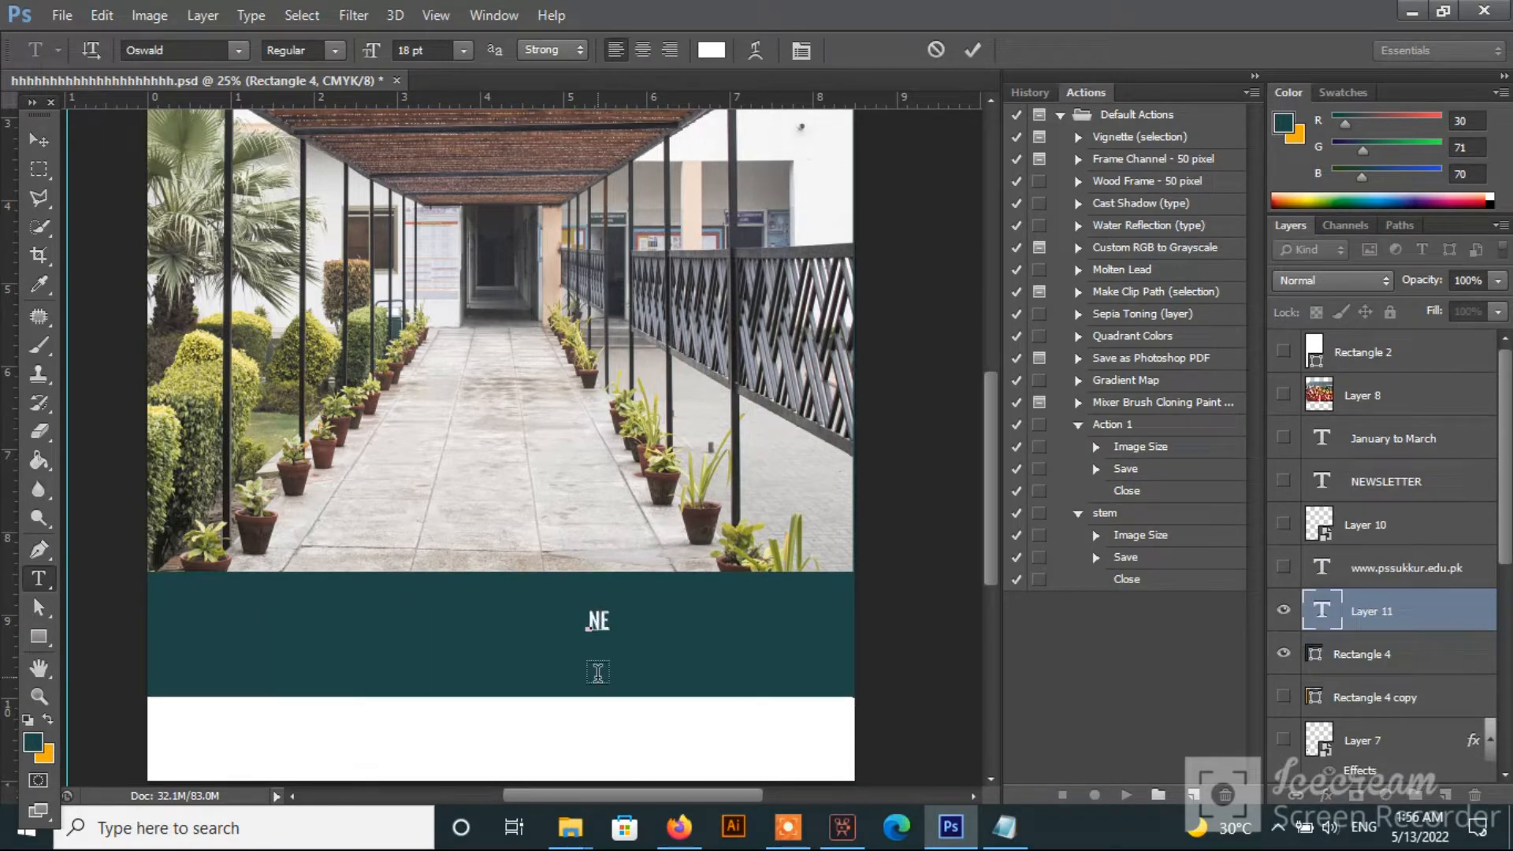
{"action": "type", "text": "NEWSLETTER"}
Set the NEWSLETTER text to 48 pt in the Light style and shift it slightly left within the teal band.
{"action": "key", "text": "ctrl+a"}
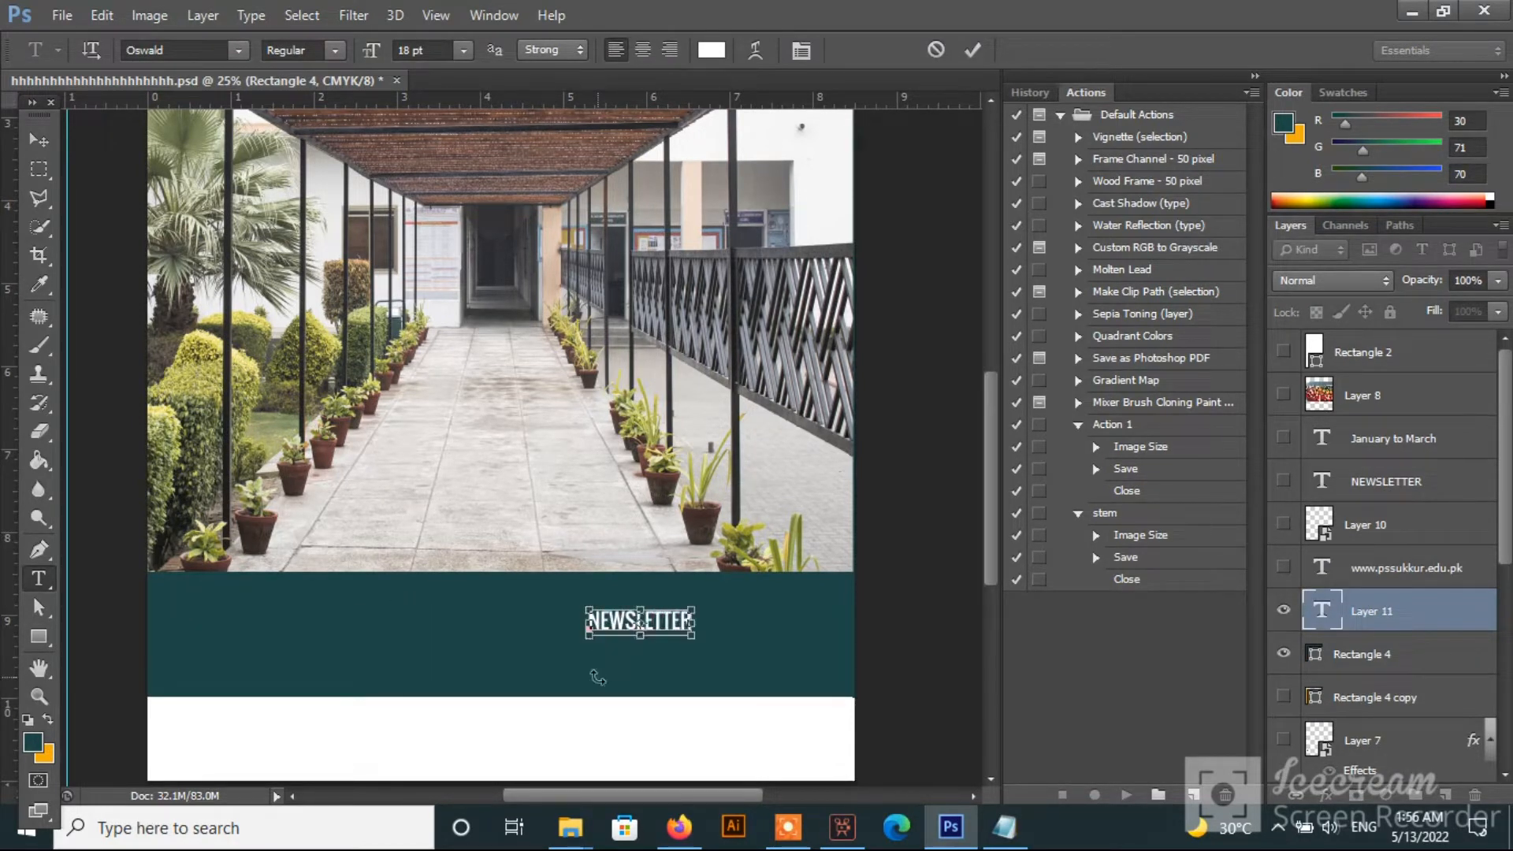
{"action": "left_click", "coordinate": [463, 50]}
{"action": "left_click", "coordinate": [463, 307]}
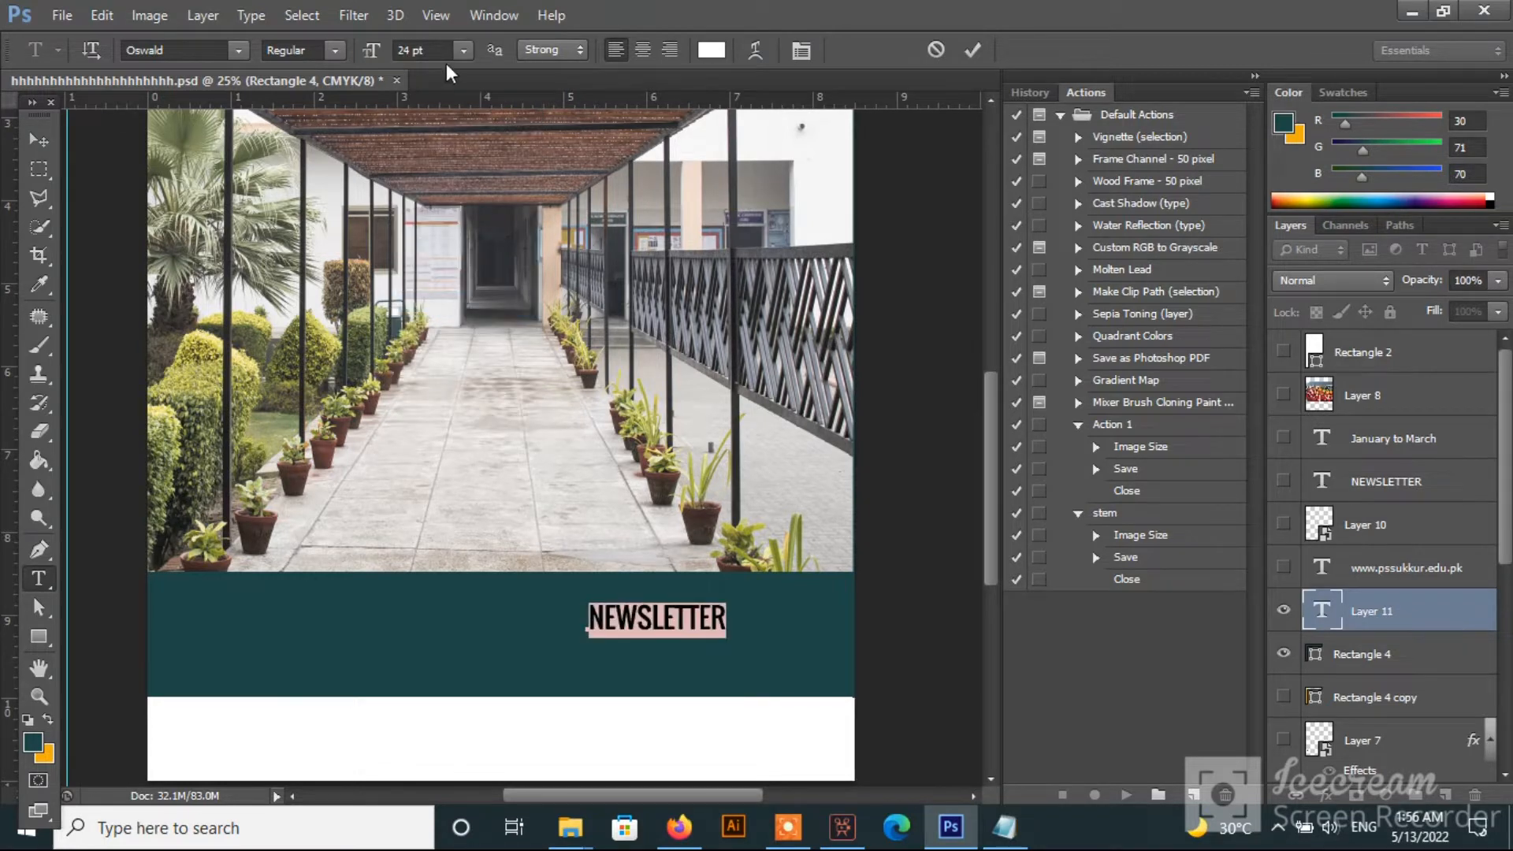
{"action": "left_click", "coordinate": [463, 50]}
{"action": "left_click", "coordinate": [447, 348]}
{"action": "left_click", "coordinate": [463, 50]}
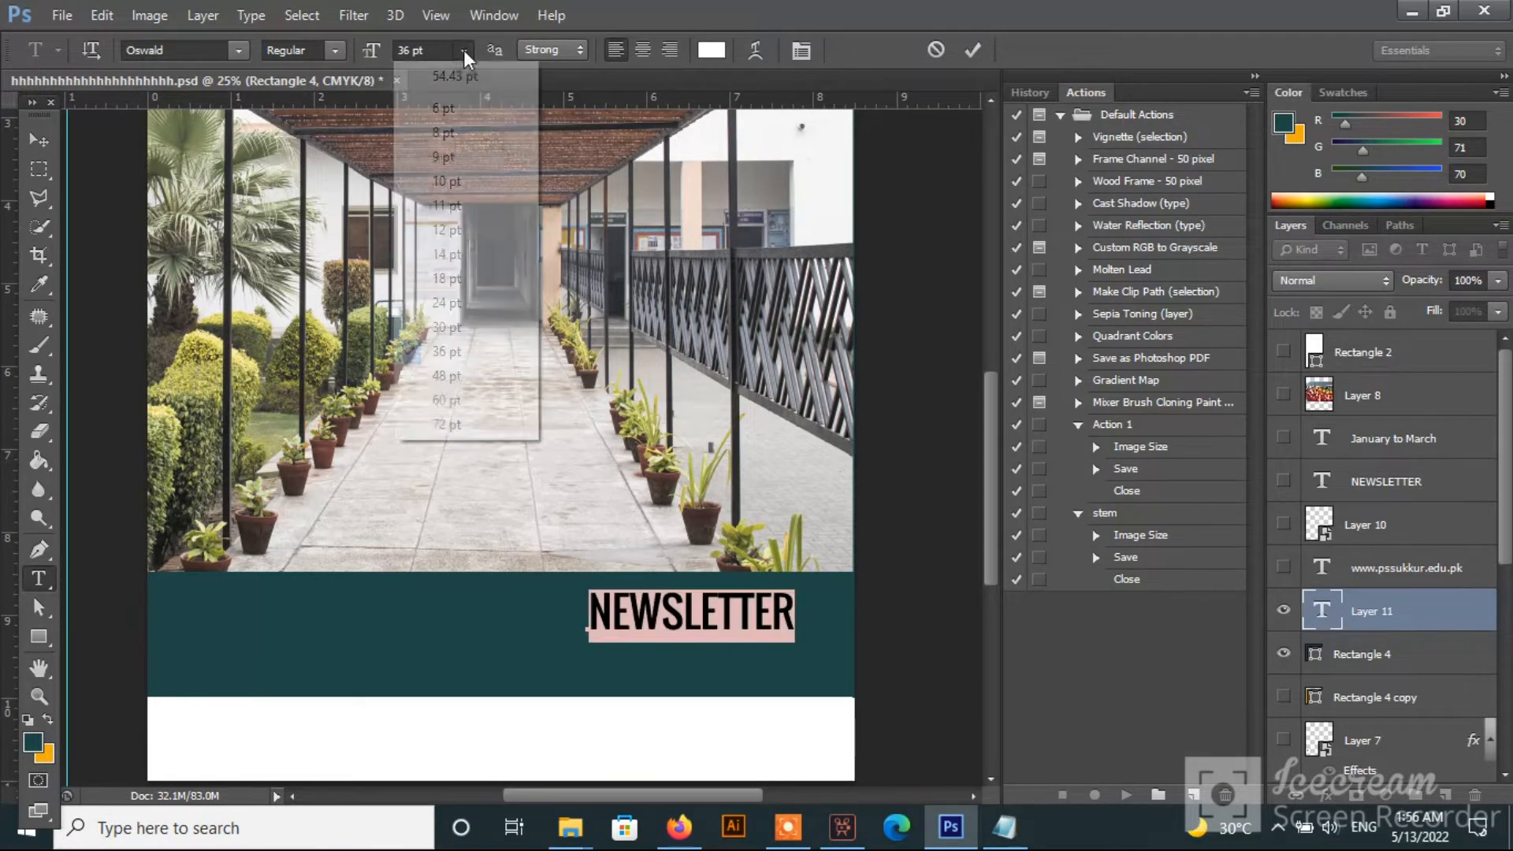
{"action": "left_click", "coordinate": [443, 377]}
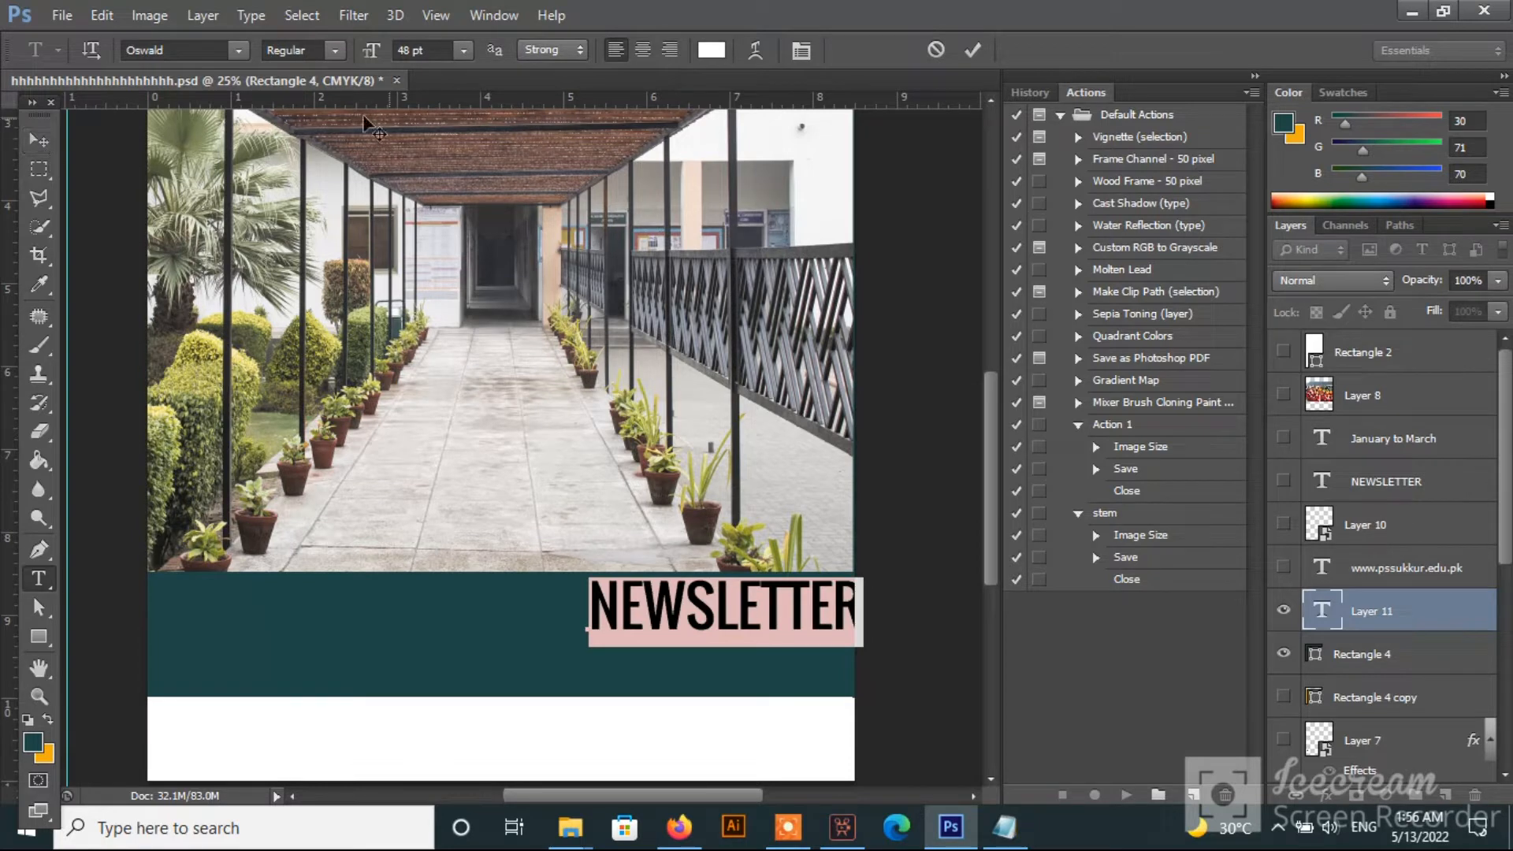
{"action": "left_click", "coordinate": [335, 51]}
{"action": "left_click", "coordinate": [321, 72]}
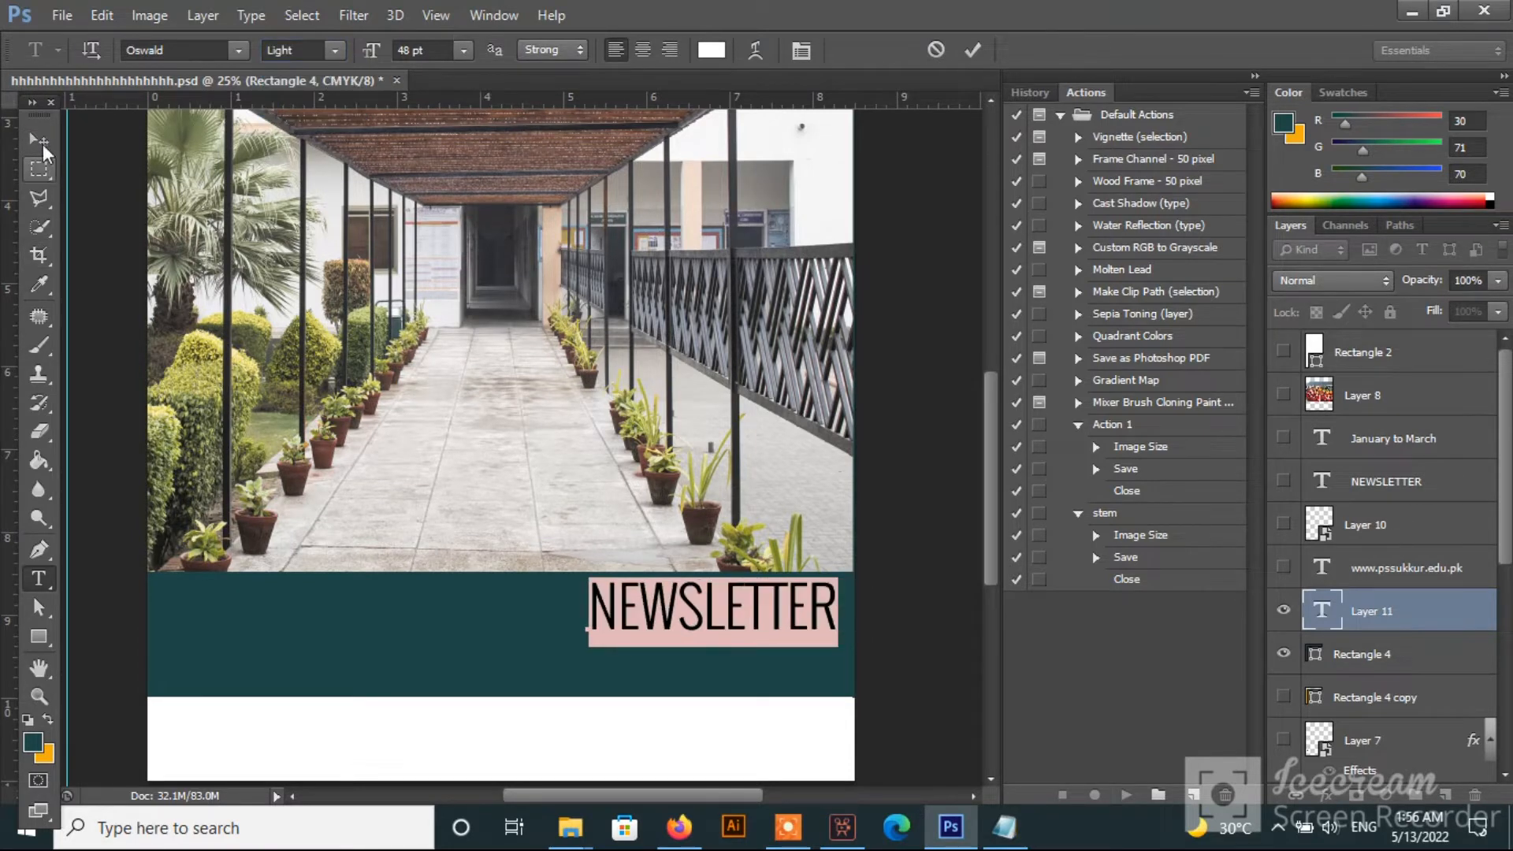
{"action": "left_click", "coordinate": [39, 142]}
{"action": "mouse_move", "coordinate": [644, 626]}
{"action": "left_mouse_down"}
{"action": "mouse_move", "coordinate": [601, 634]}
{"action": "mouse_move", "coordinate": [628, 635]}
{"action": "left_mouse_up"}
Add the text "January to March" in the teal band near the NEWSLETTER title and set it to 30 pt.
{"action": "left_click", "coordinate": [38, 578]}
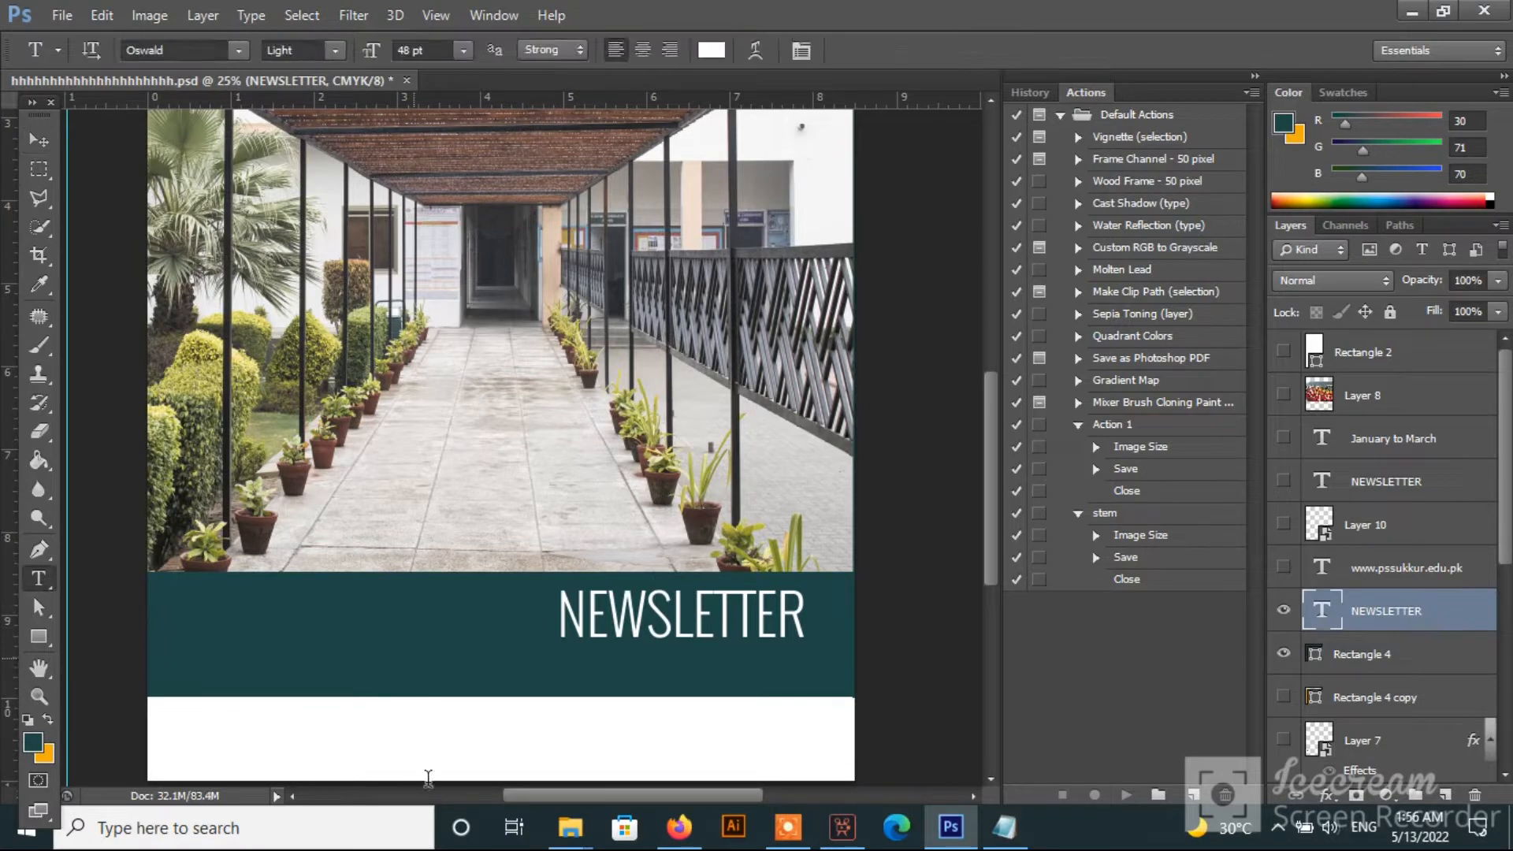
{"action": "left_click", "coordinate": [412, 657]}
{"action": "type", "text": "January to March"}
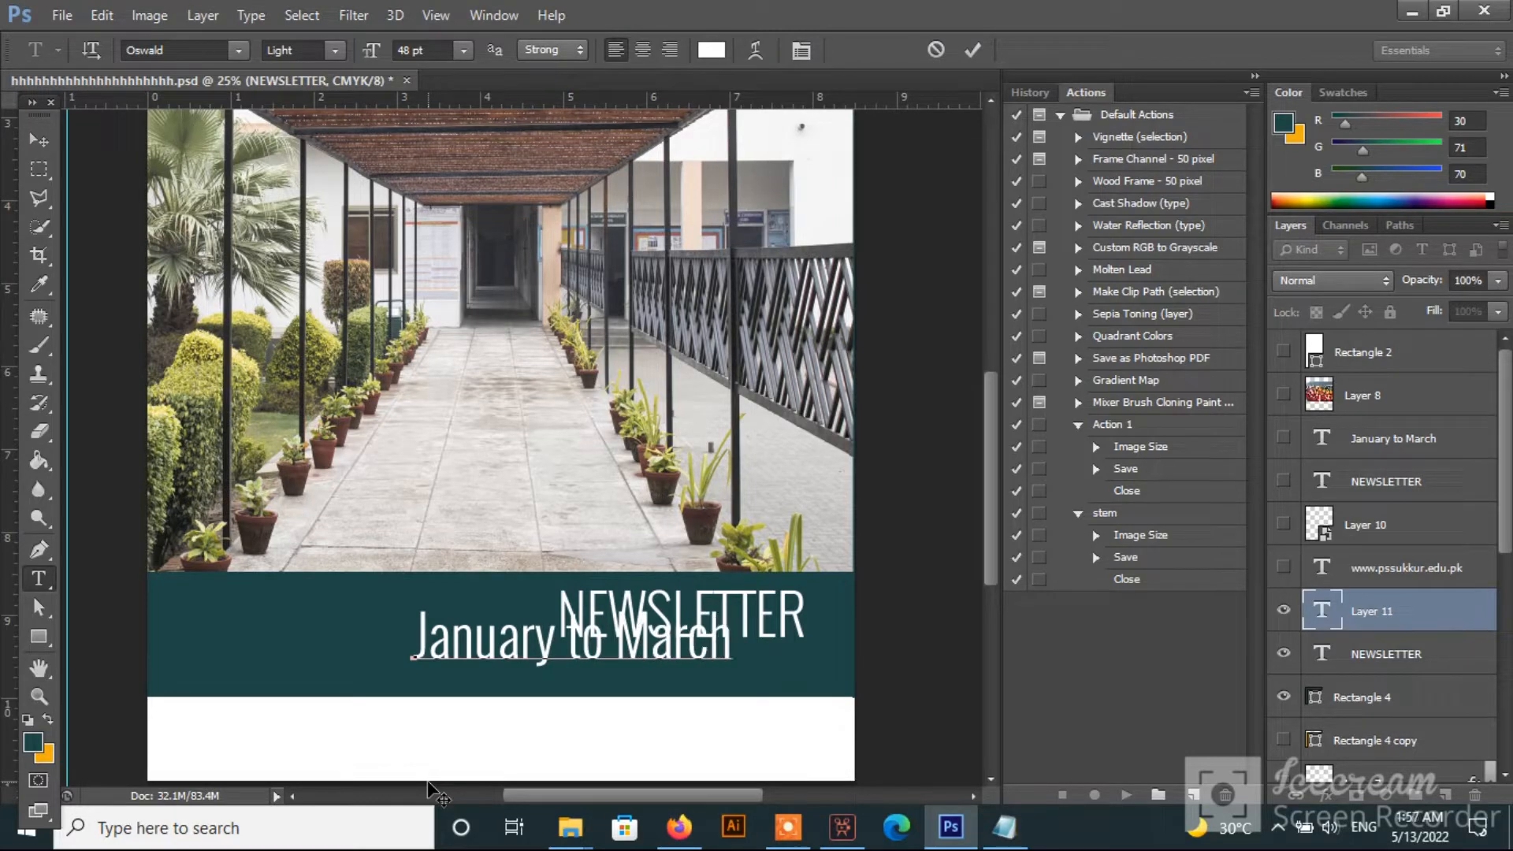
{"action": "key", "text": "ctrl+a"}
{"action": "left_click", "coordinate": [464, 49]}
{"action": "left_click", "coordinate": [446, 327]}
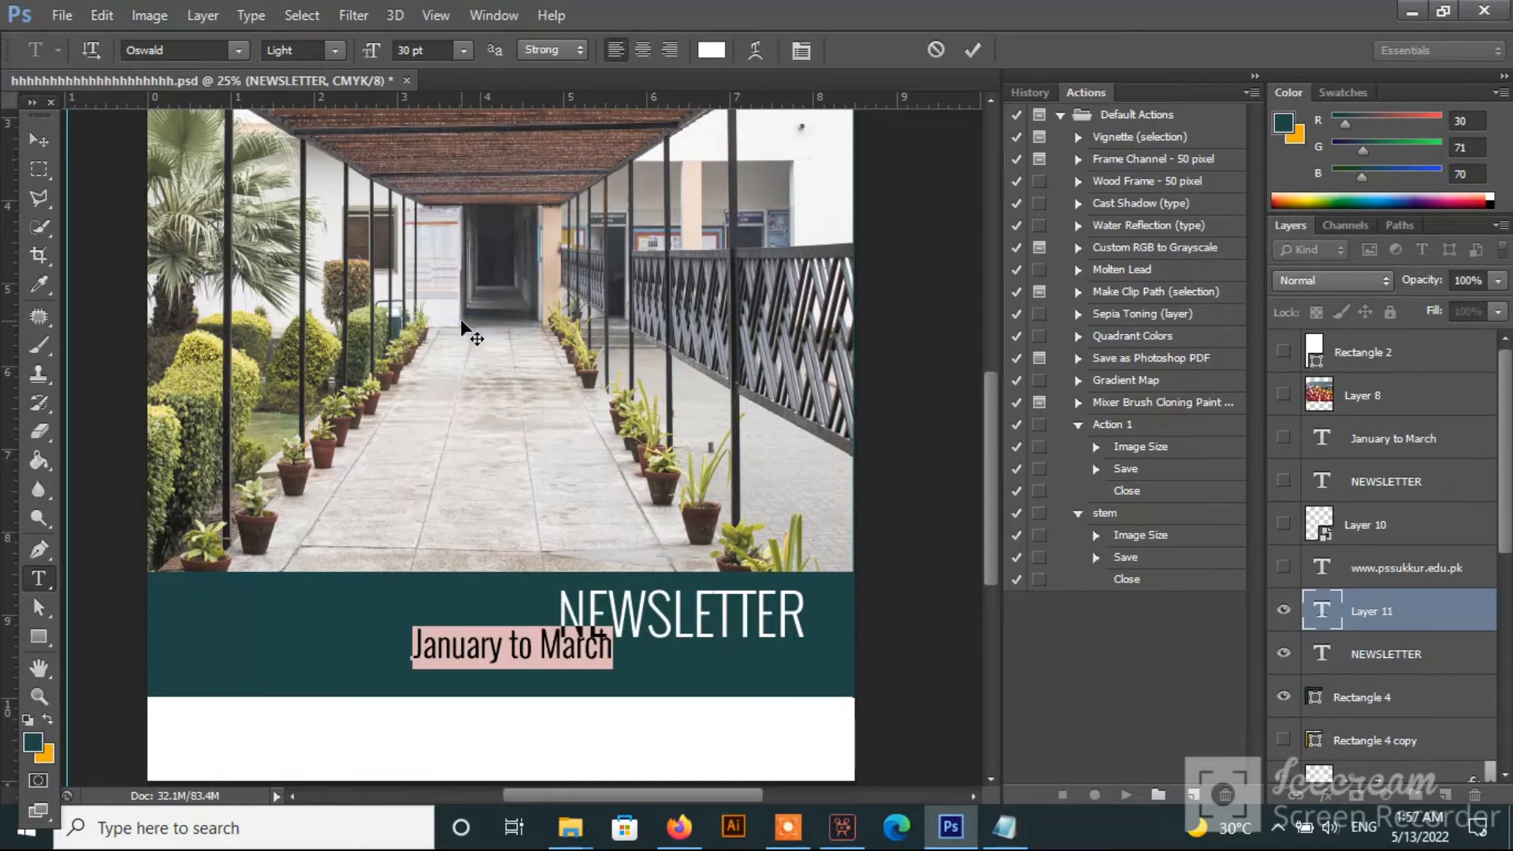
Make the "January to March" text Bold and colour it orange #f1ad0f.
{"action": "left_click", "coordinate": [334, 52]}
{"action": "left_click", "coordinate": [319, 110]}
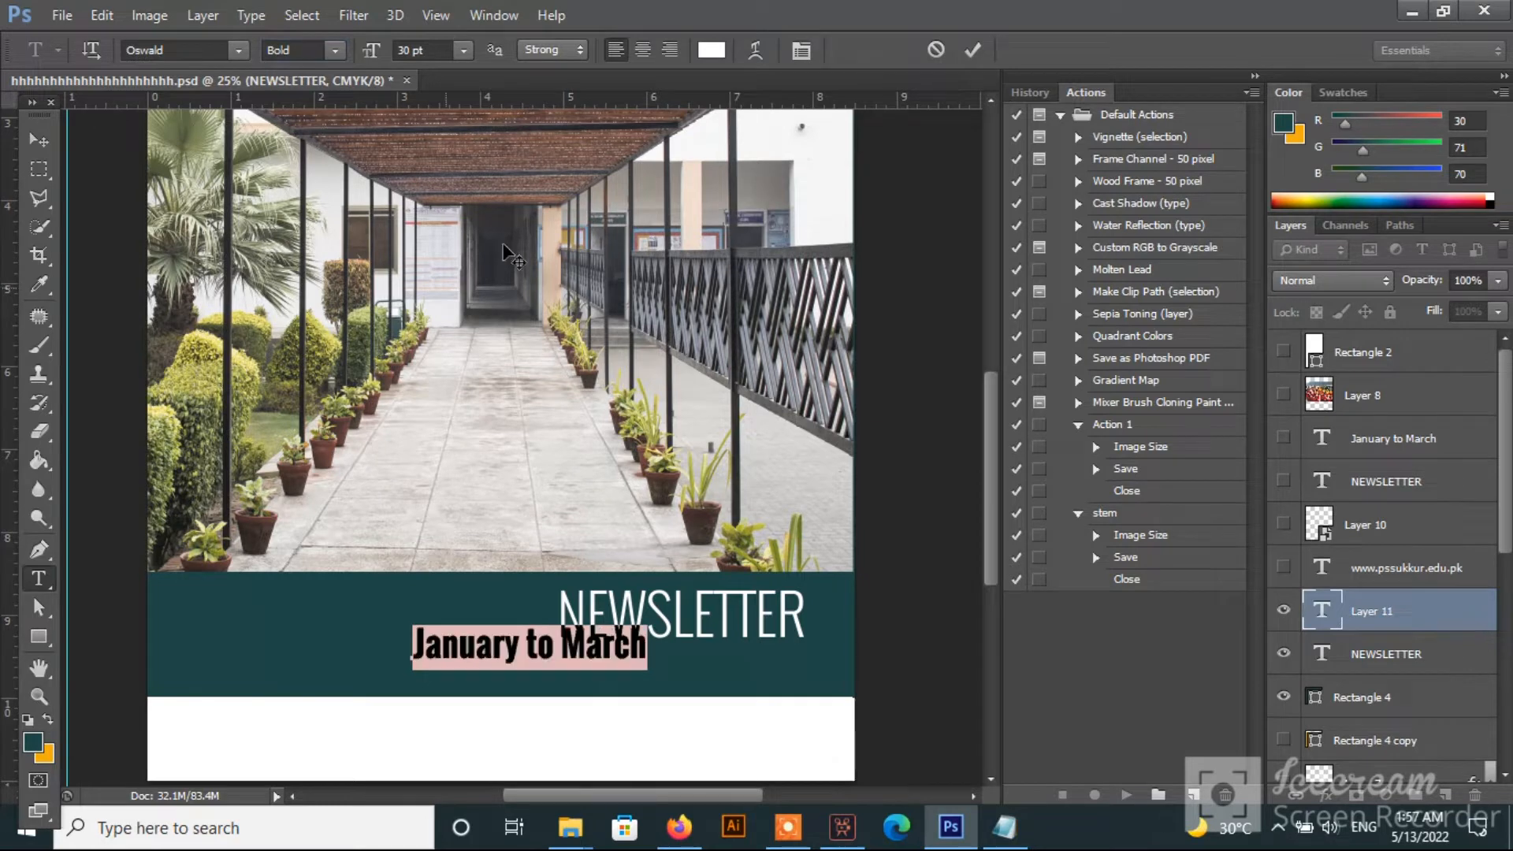
{"action": "left_click", "coordinate": [709, 50]}
{"action": "left_click", "coordinate": [45, 754]}
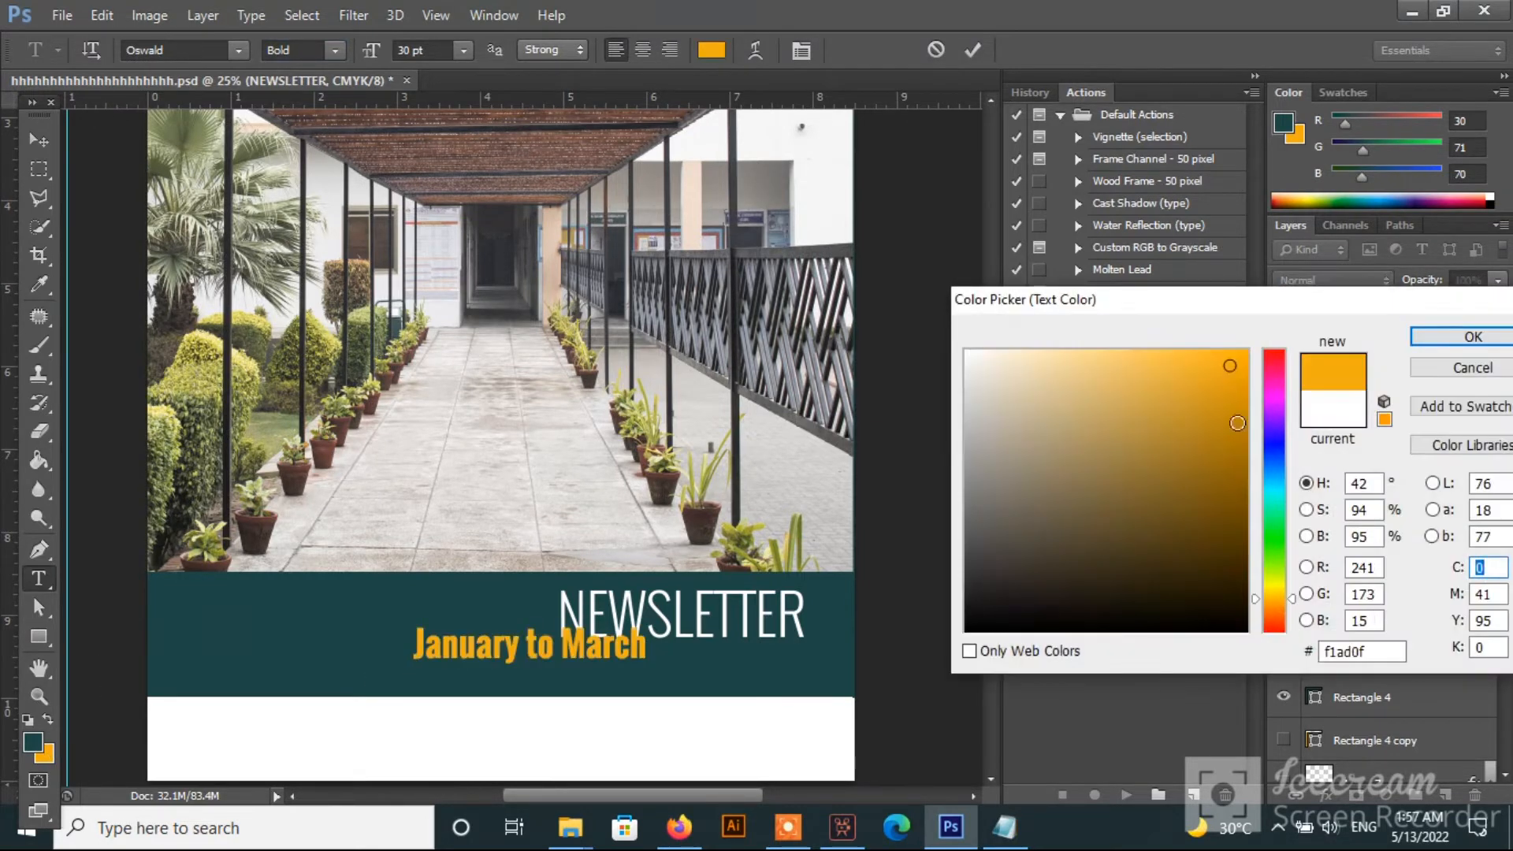
{"action": "left_click", "coordinate": [1454, 347]}
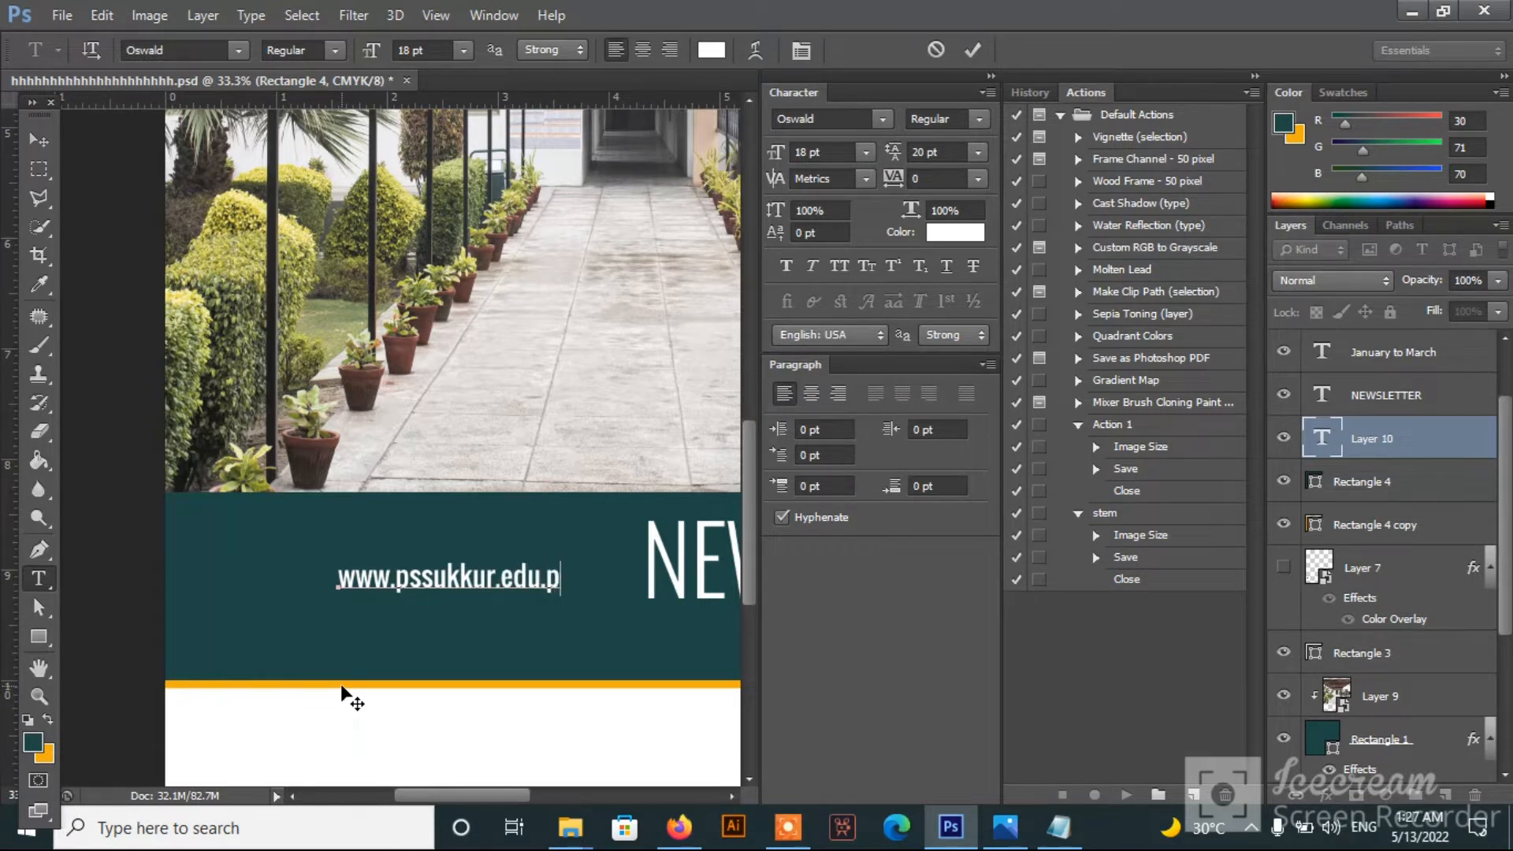
{"action": "left_click", "coordinate": [37, 139]}
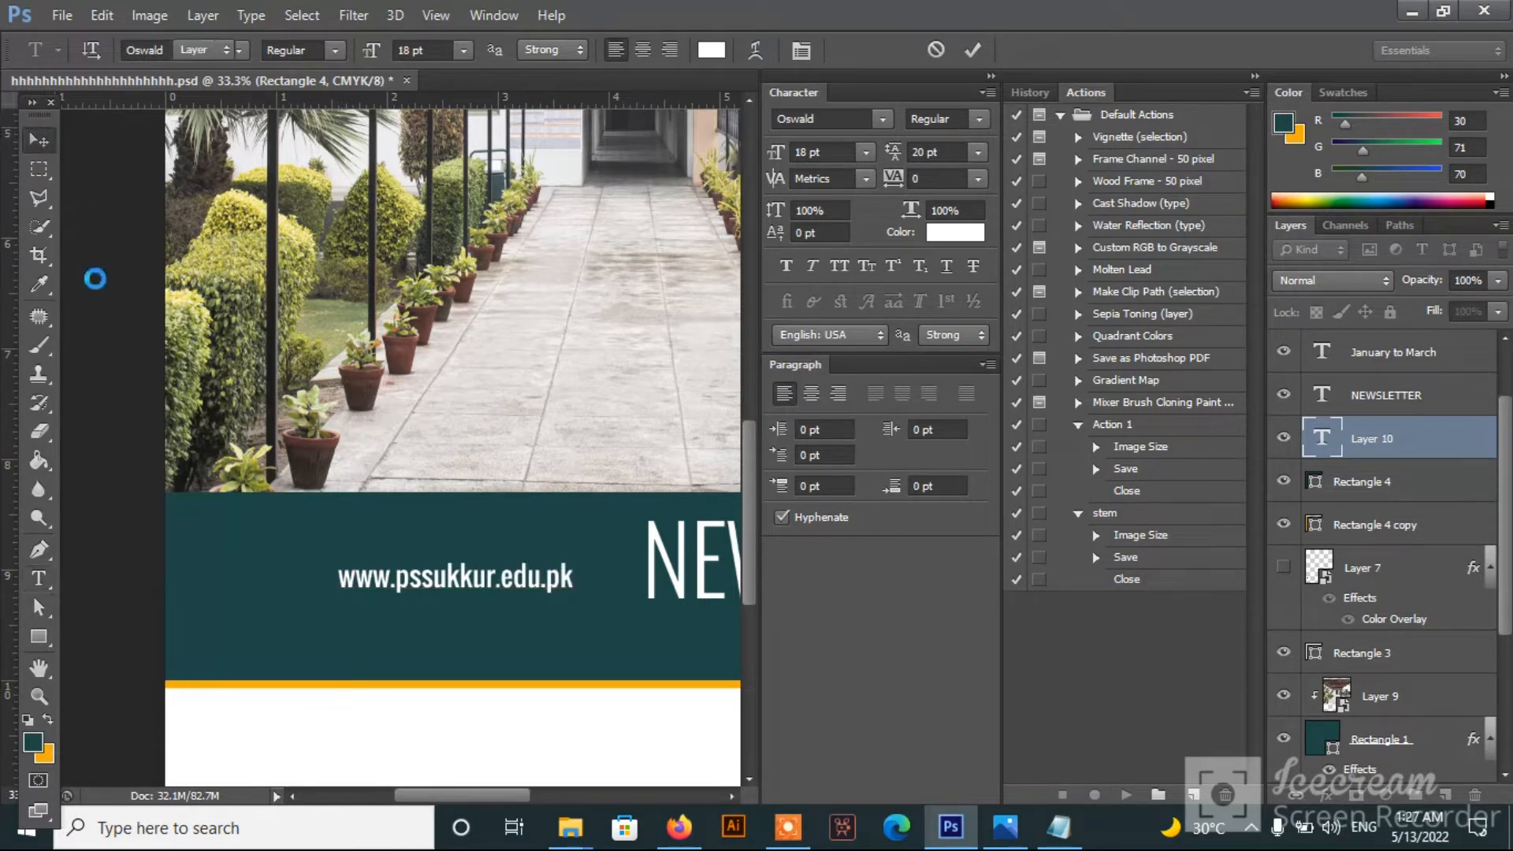
{"action": "key", "text": "shift+Left"}
{"action": "key", "text": "shift+Left"}
{"action": "key", "text": "shift+Left"}
{"action": "key", "text": "shift+Left"}
{"action": "key", "text": "shift+Left"}
{"action": "key", "text": "shift+Left"}
{"action": "key", "text": "shift+Left"}
{"action": "key", "text": "shift+Left"}
{"action": "key", "text": "shift+Left"}
{"action": "key", "text": "shift+Left"}
{"action": "key", "text": "shift+Left"}
{"action": "key", "text": "shift+Left"}
{"action": "key", "text": "shift+Left"}
{"action": "key", "text": "shift+Left"}
{"action": "key", "text": "shift+Left"}
{"action": "key", "text": "shift+Left"}
{"action": "key", "text": "shift+Left"}
{"action": "key", "text": "shift+Left"}
{"action": "key", "text": "shift+Left"}
{"action": "key", "text": "shift+Left"}
{"action": "key", "text": "shift+Left"}
{"action": "key", "text": "shift+Left"}
{"action": "key", "text": "shift+Left"}
{"action": "key", "text": "shift+Left"}
{"action": "key", "text": "shift+Left"}
{"action": "key", "text": "shift+Left"}
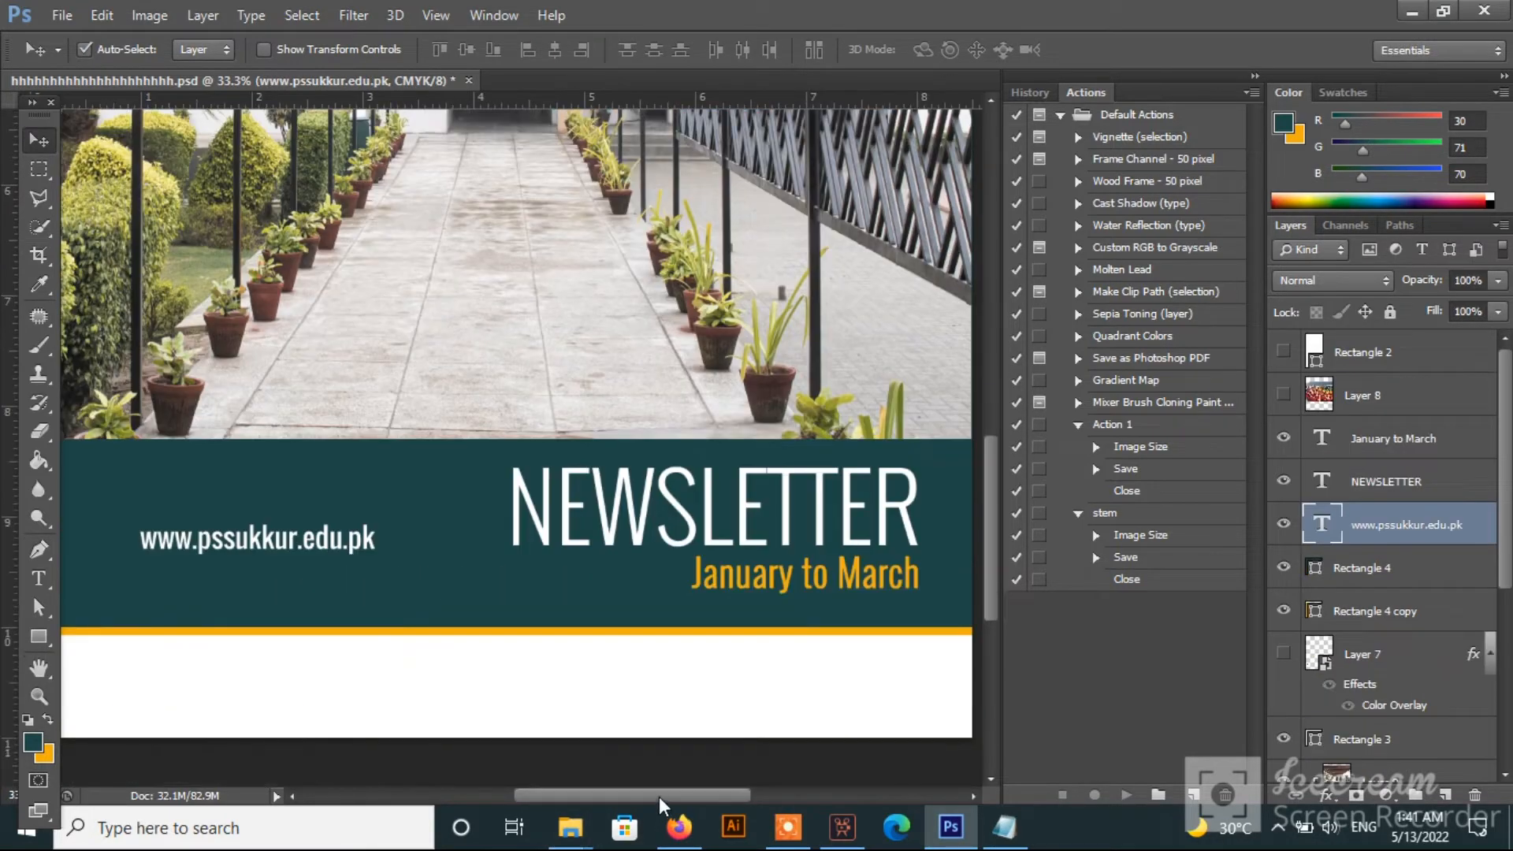
Open globe.png as a separate document for use beside the website address.
{"action": "left_click_drag", "start_coordinate": [658, 797], "coordinate": [571, 800]}
{"action": "key", "text": "ctrl+plus"}
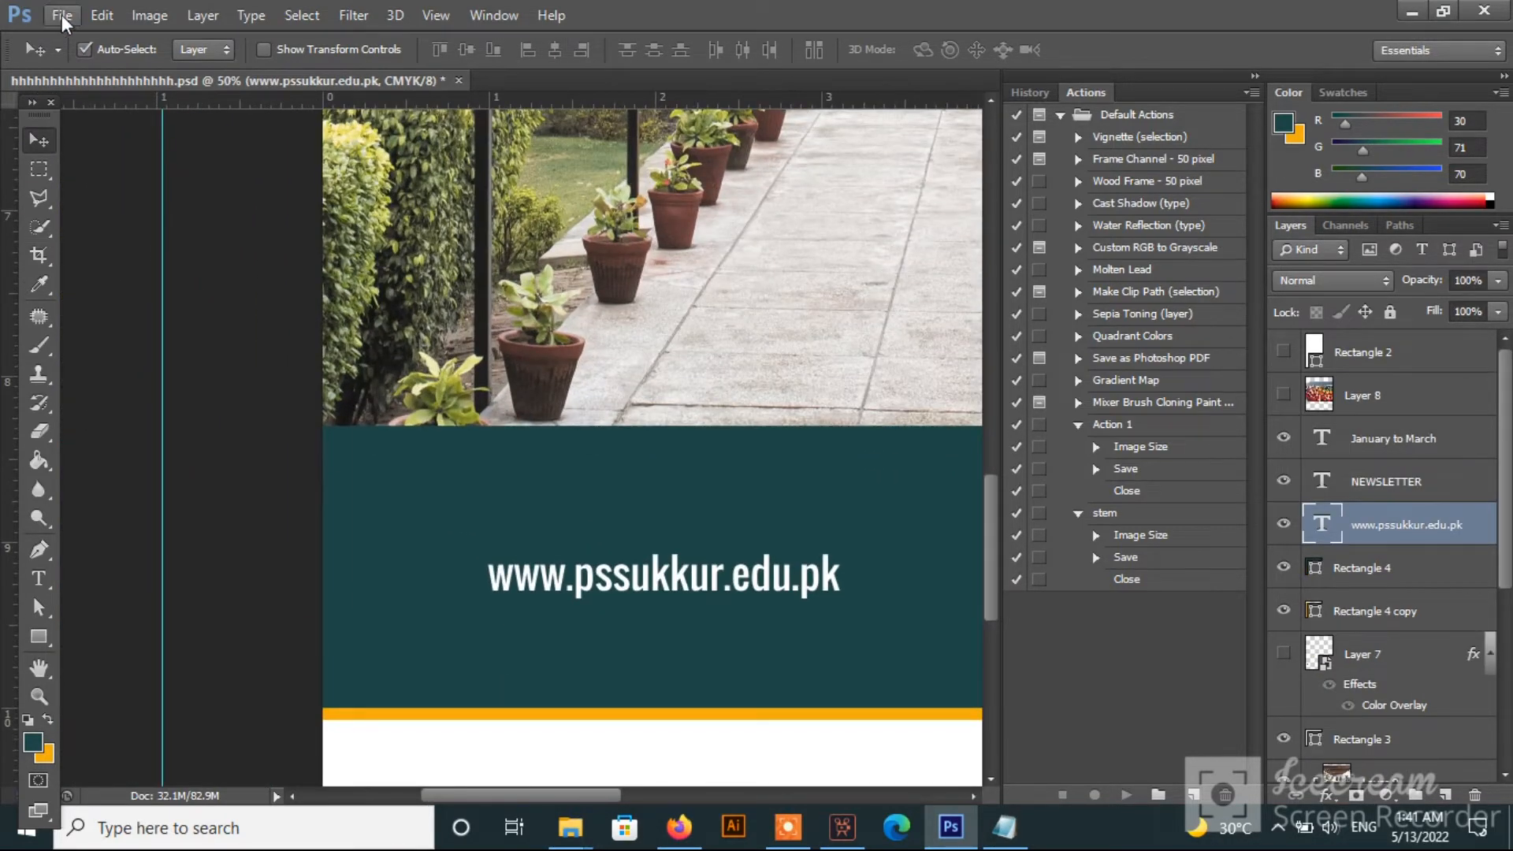
{"action": "left_click", "coordinate": [62, 15]}
{"action": "left_click", "coordinate": [87, 53]}
{"action": "left_click", "coordinate": [715, 542]}
{"action": "key", "text": "g"}
{"action": "double_click", "coordinate": [678, 379]}
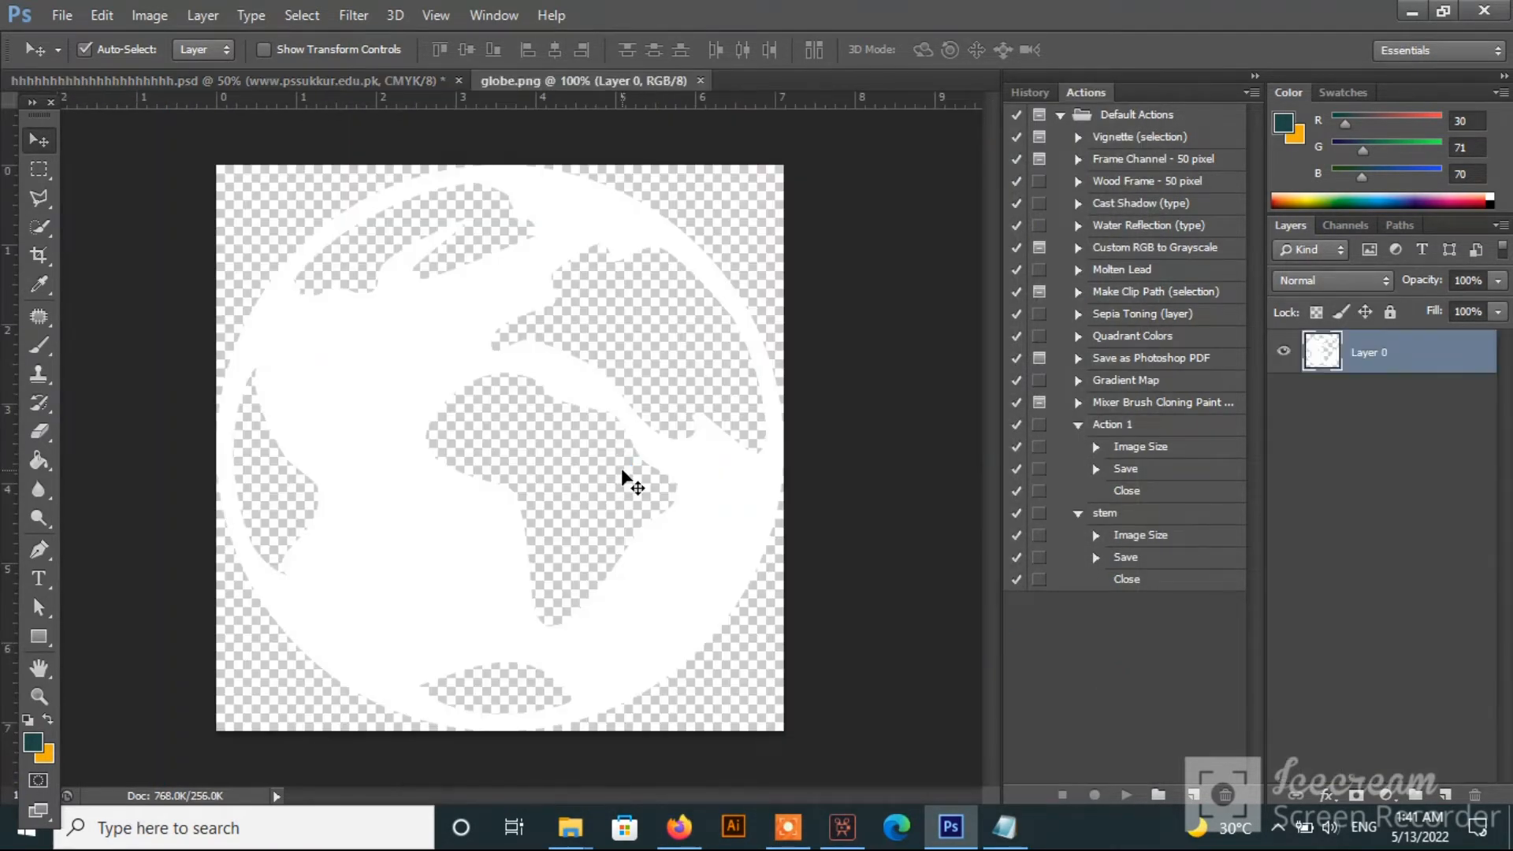
Convert the globe layer to a Smart Object and shrink it into the lower-left corner of its canvas.
{"action": "key", "text": "ctrl+t"}
{"action": "key", "text": "Escape"}
{"action": "right_click", "coordinate": [1414, 353]}
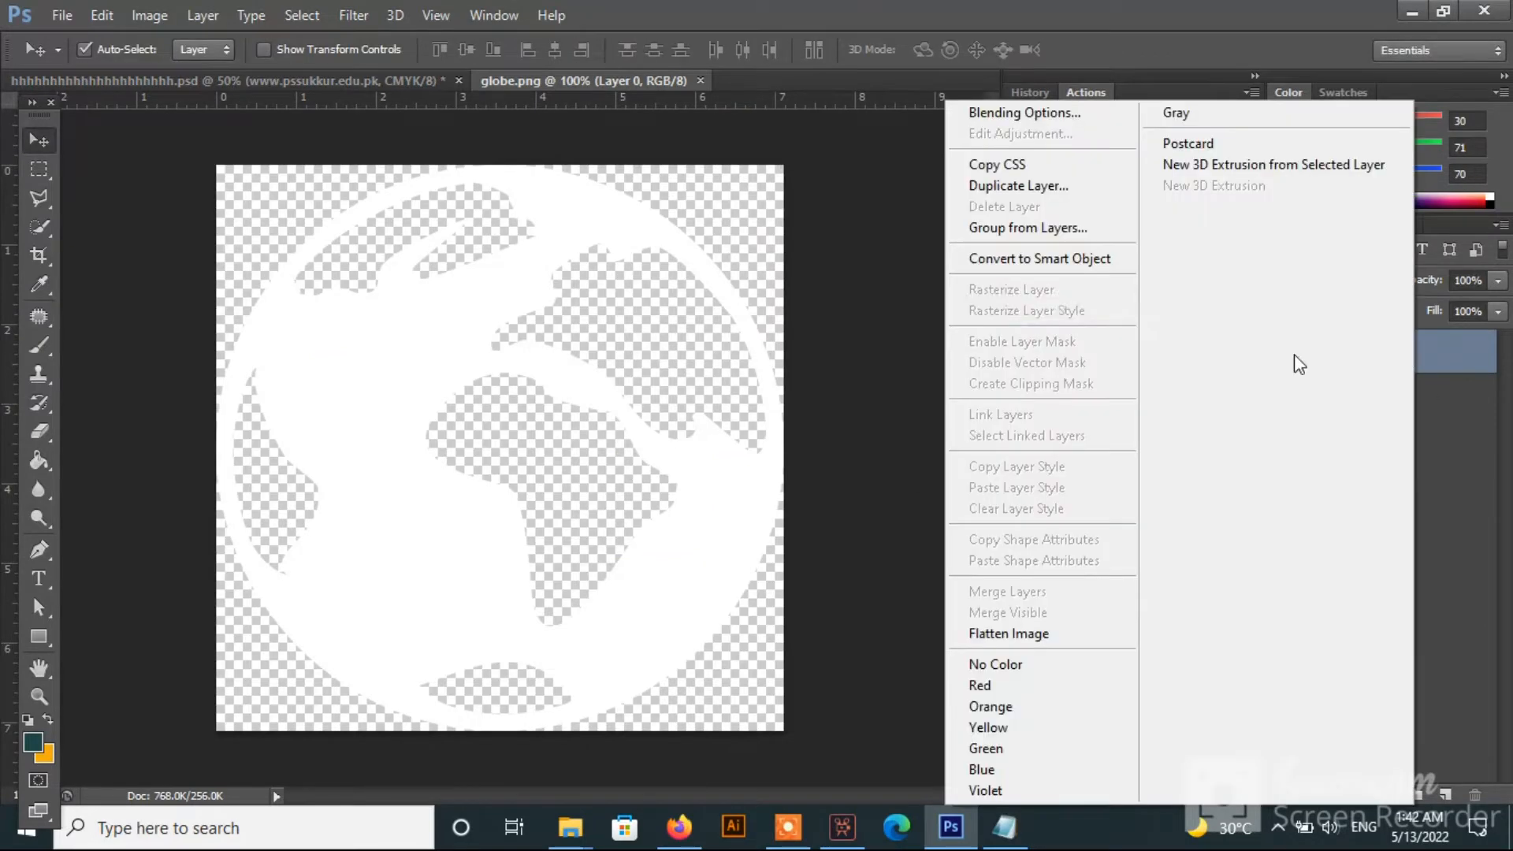
{"action": "left_click", "coordinate": [1040, 258]}
{"action": "key", "text": "ctrl+t"}
{"action": "left_click_drag", "start_coordinate": [783, 165], "coordinate": [330, 613]}
{"action": "key", "text": "Return"}
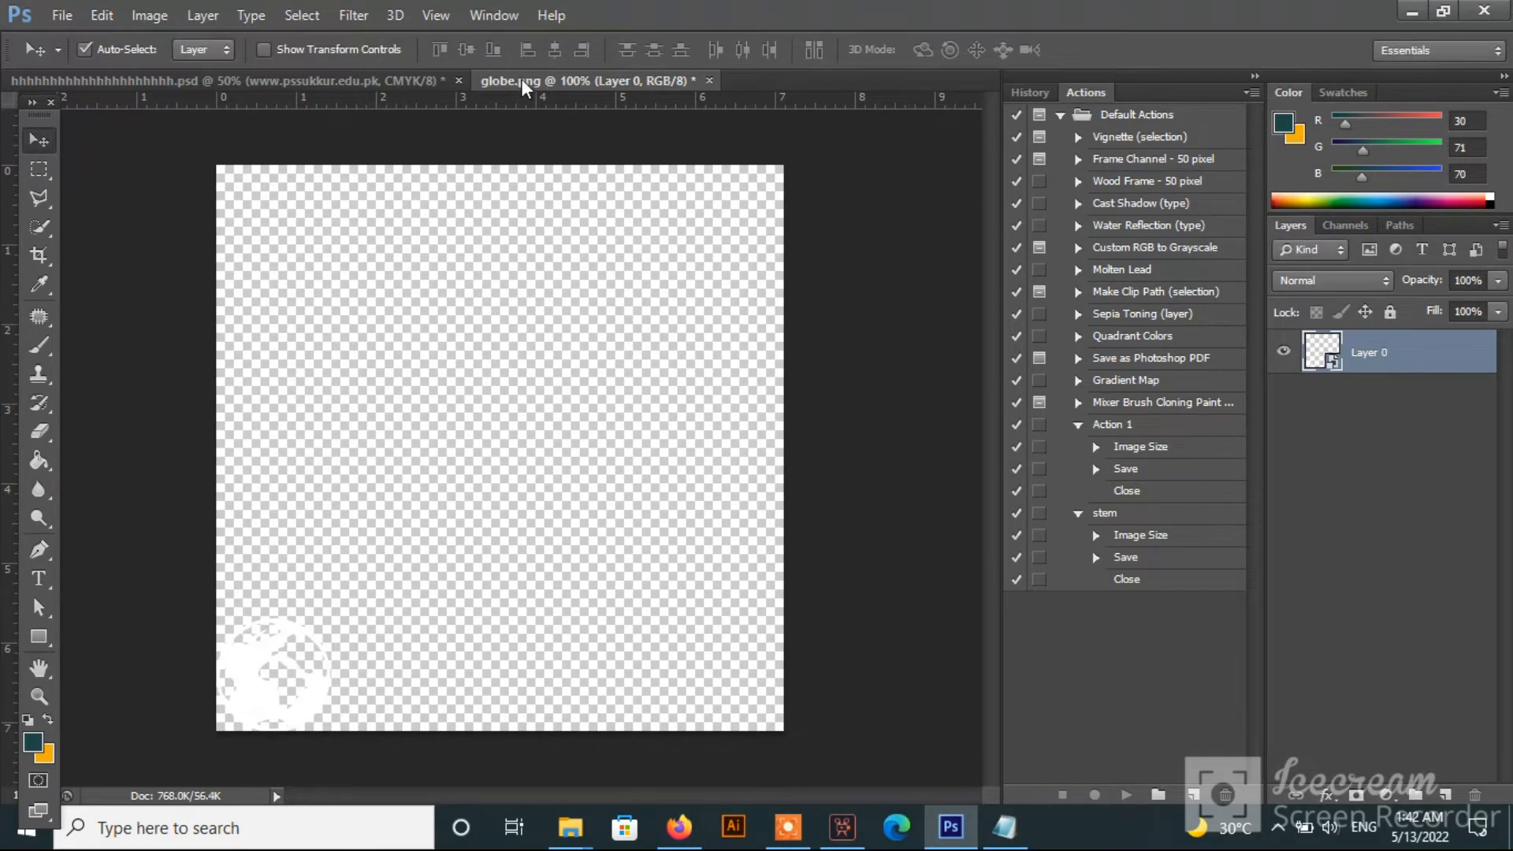
Transfer the globe into the newsletter cover, close globe.png without saving, and resize the icon beside the website address.
{"action": "left_click_drag", "start_coordinate": [522, 78], "coordinate": [662, 305]}
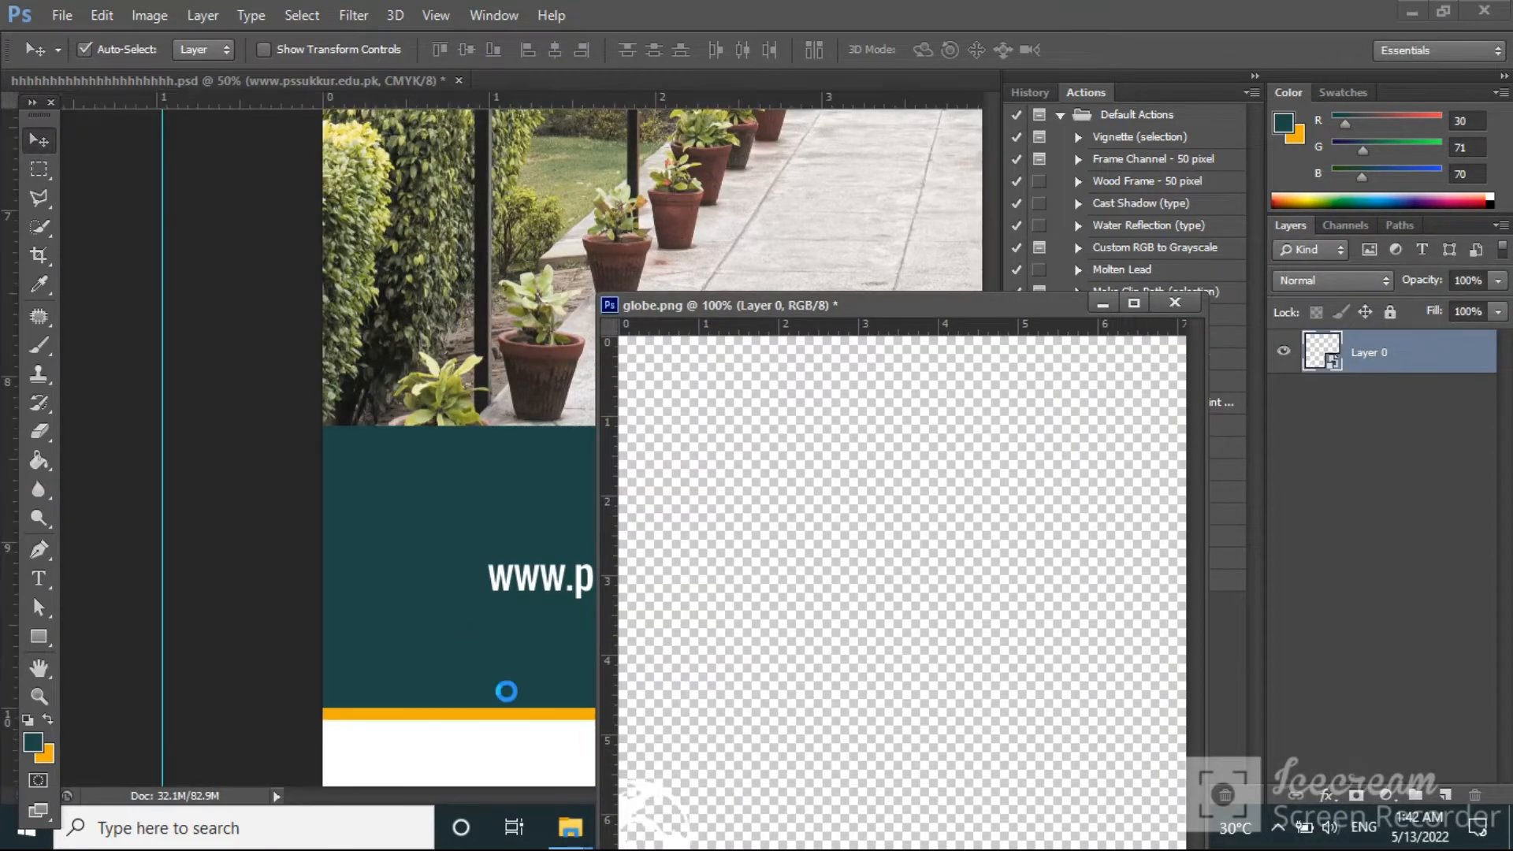
{"action": "left_click", "coordinate": [1175, 303]}
{"action": "left_click", "coordinate": [763, 324]}
{"action": "left_click_drag", "start_coordinate": [442, 624], "coordinate": [438, 599]}
{"action": "key", "text": "ctrl+t"}
{"action": "left_click_drag", "start_coordinate": [477, 546], "coordinate": [465, 560]}
{"action": "key", "text": "Return"}
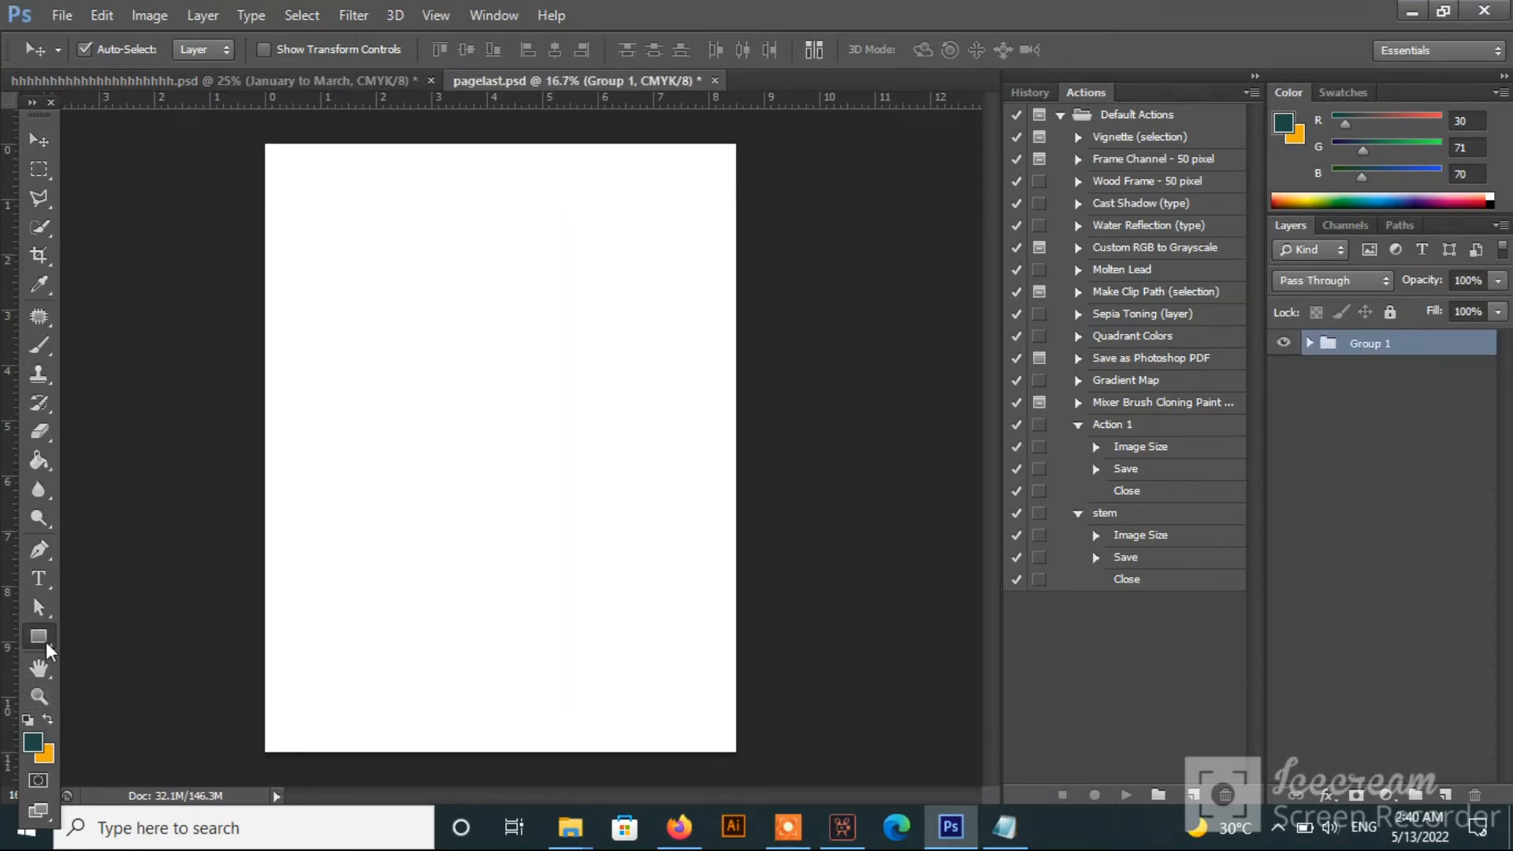
Open jo.jpg, copy the whole building photo into pagelast.psd and close jo.jpg.
{"action": "left_click", "coordinate": [44, 642]}
{"action": "left_click", "coordinate": [62, 15]}
{"action": "left_click", "coordinate": [79, 32]}
{"action": "left_click", "coordinate": [696, 609]}
{"action": "scroll", "coordinate": [702, 583], "scroll_direction": "down", "scroll_amount": 6}
{"action": "left_click", "coordinate": [727, 444]}
{"action": "left_click", "coordinate": [728, 464]}
{"action": "left_click", "coordinate": [1060, 691]}
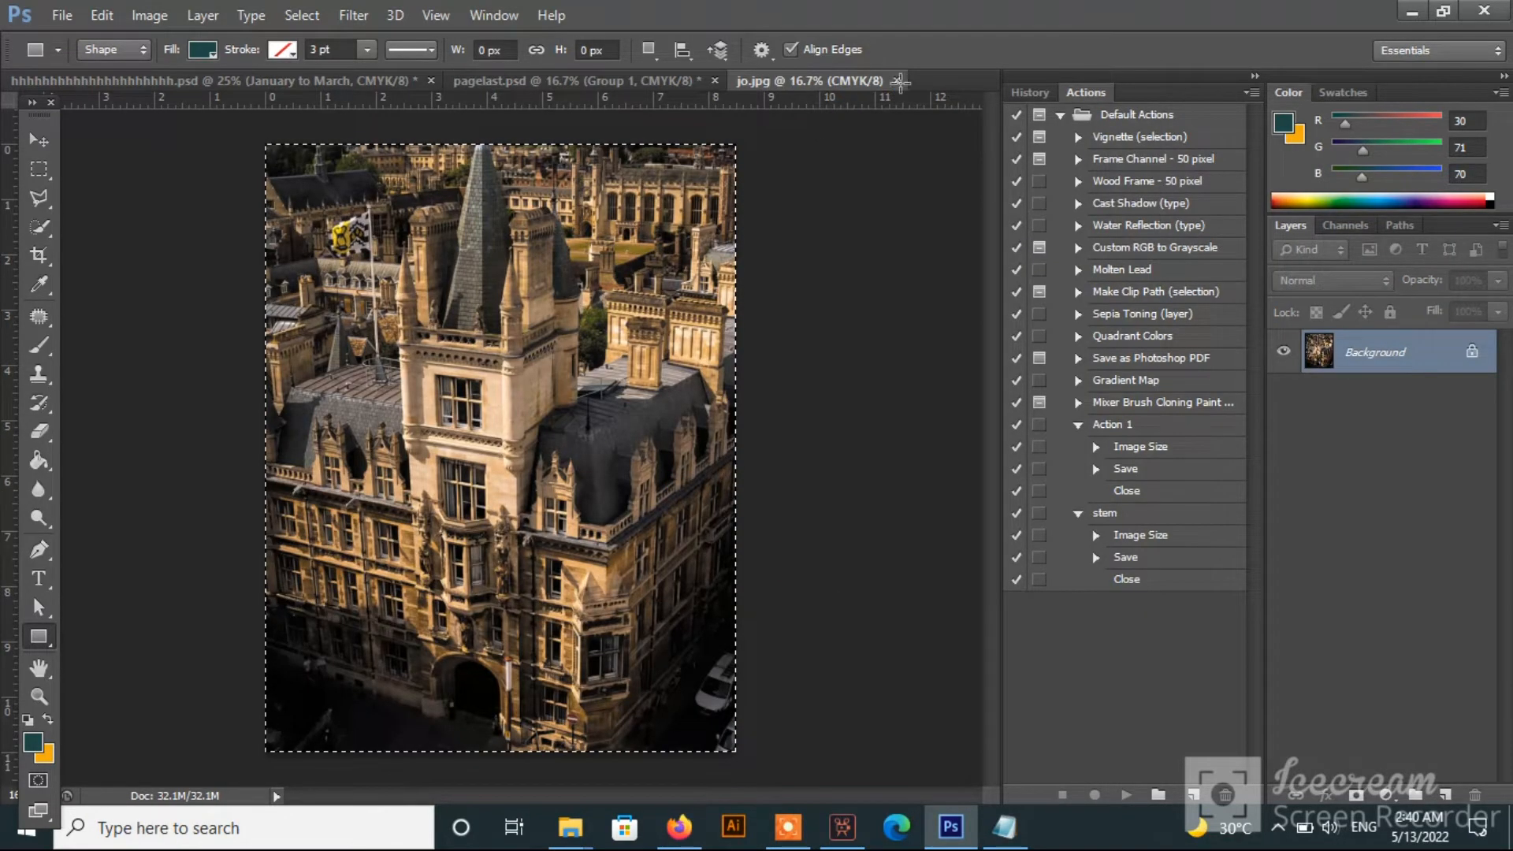
{"action": "key", "text": "ctrl+w"}
{"action": "key", "text": "ctrl+v"}
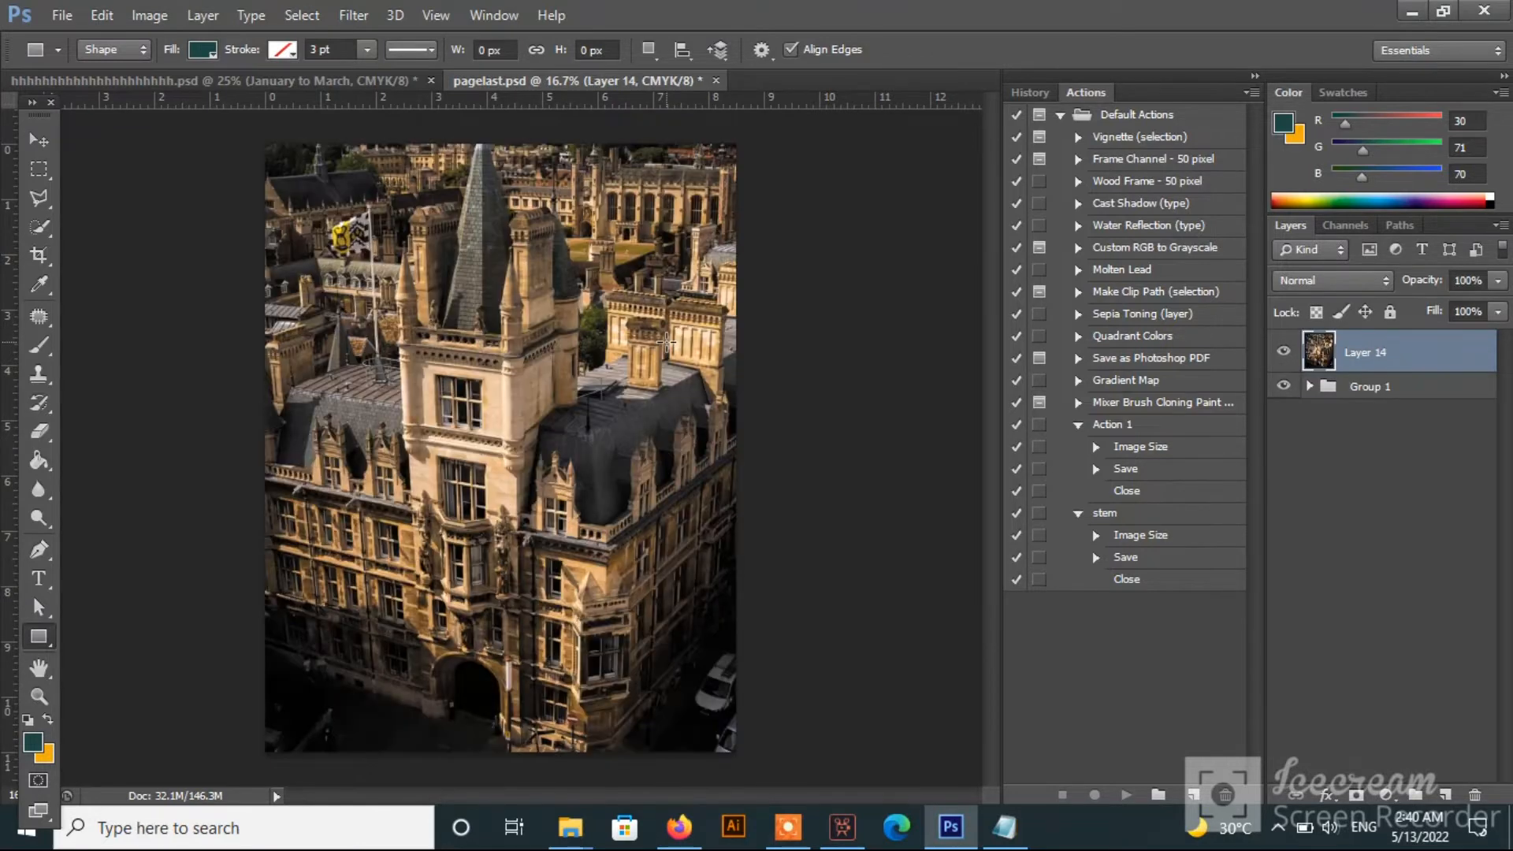
Save the back page document under the new name hjk on the Desktop.
{"action": "left_click", "coordinate": [63, 17]}
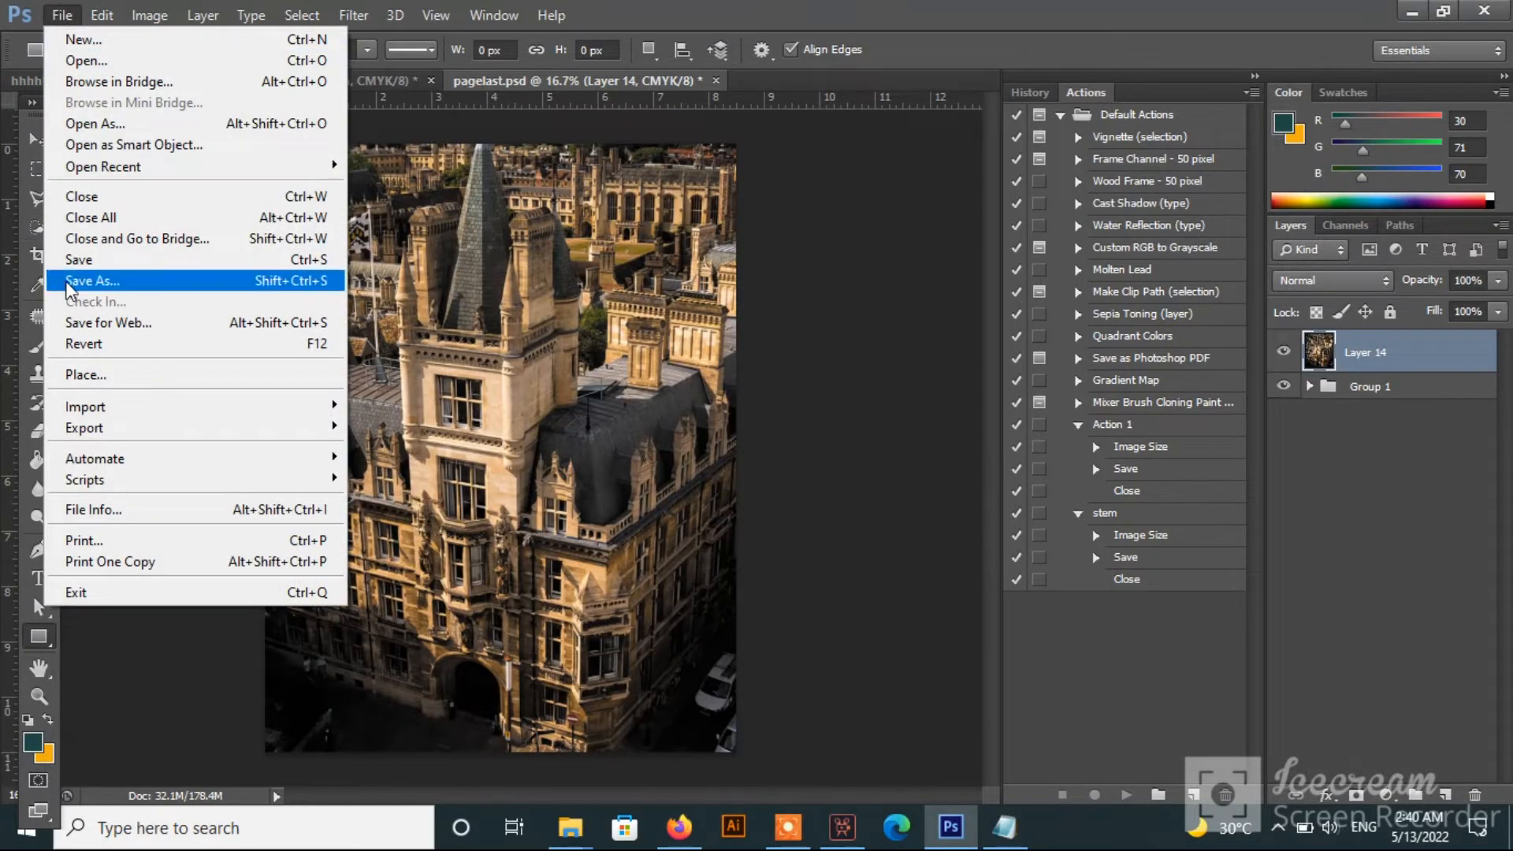
{"action": "left_click", "coordinate": [79, 281]}
{"action": "left_click", "coordinate": [575, 272]}
{"action": "type", "text": "hjk"}
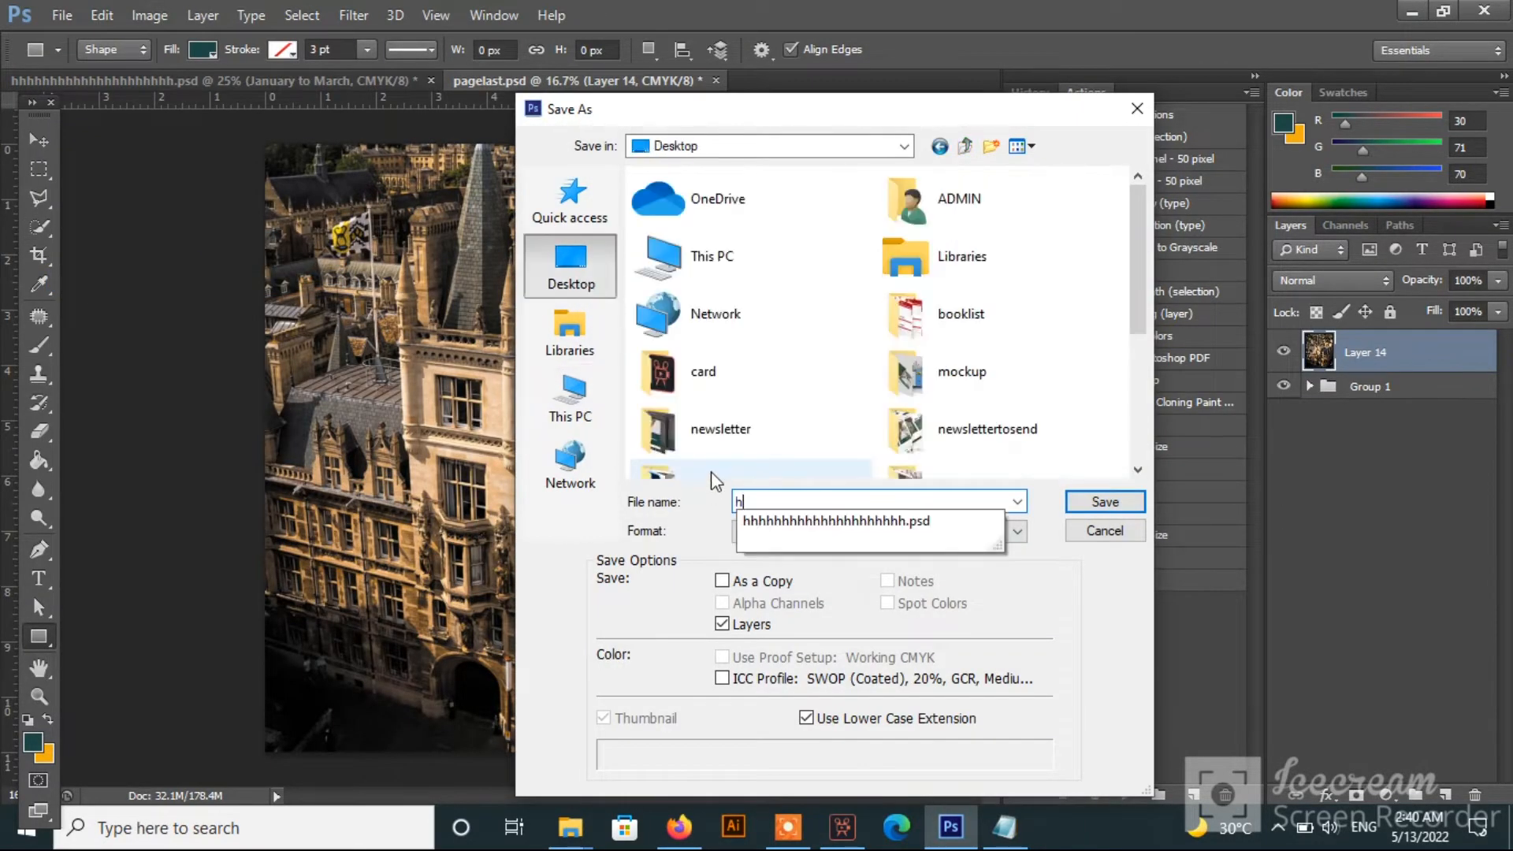
{"action": "left_click", "coordinate": [1103, 502]}
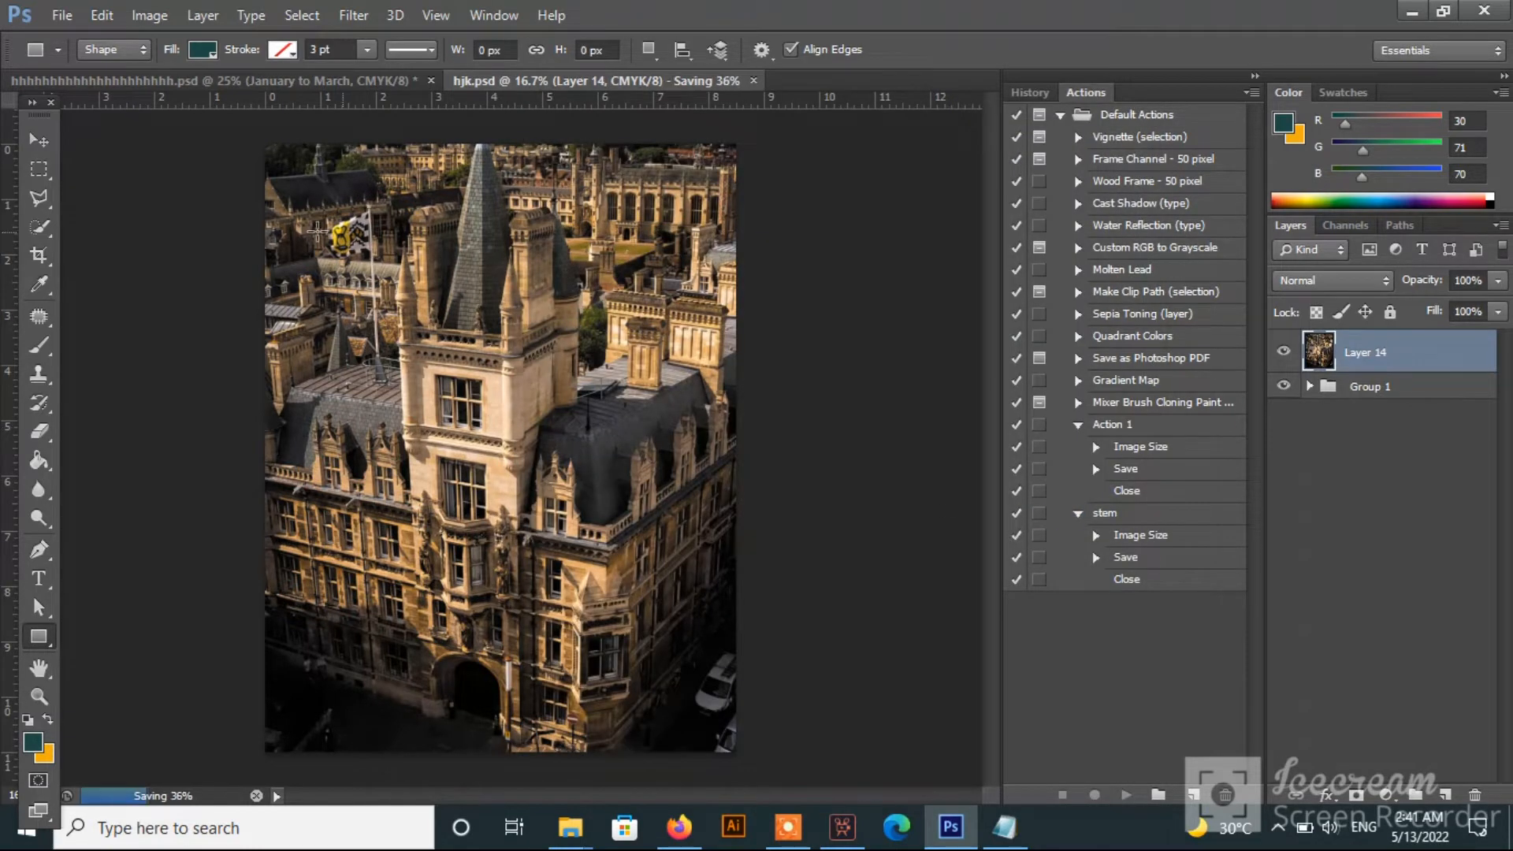
Draw a dark teal rectangle over the whole page, place it beneath the building photo, and lower the photo's opacity to 8%.
{"action": "left_click_drag", "start_coordinate": [263, 142], "coordinate": [737, 753]}
{"action": "left_click_drag", "start_coordinate": [1357, 401], "coordinate": [1363, 347]}
{"action": "left_click", "coordinate": [1497, 281]}
{"action": "left_click_drag", "start_coordinate": [1491, 293], "coordinate": [1393, 304]}
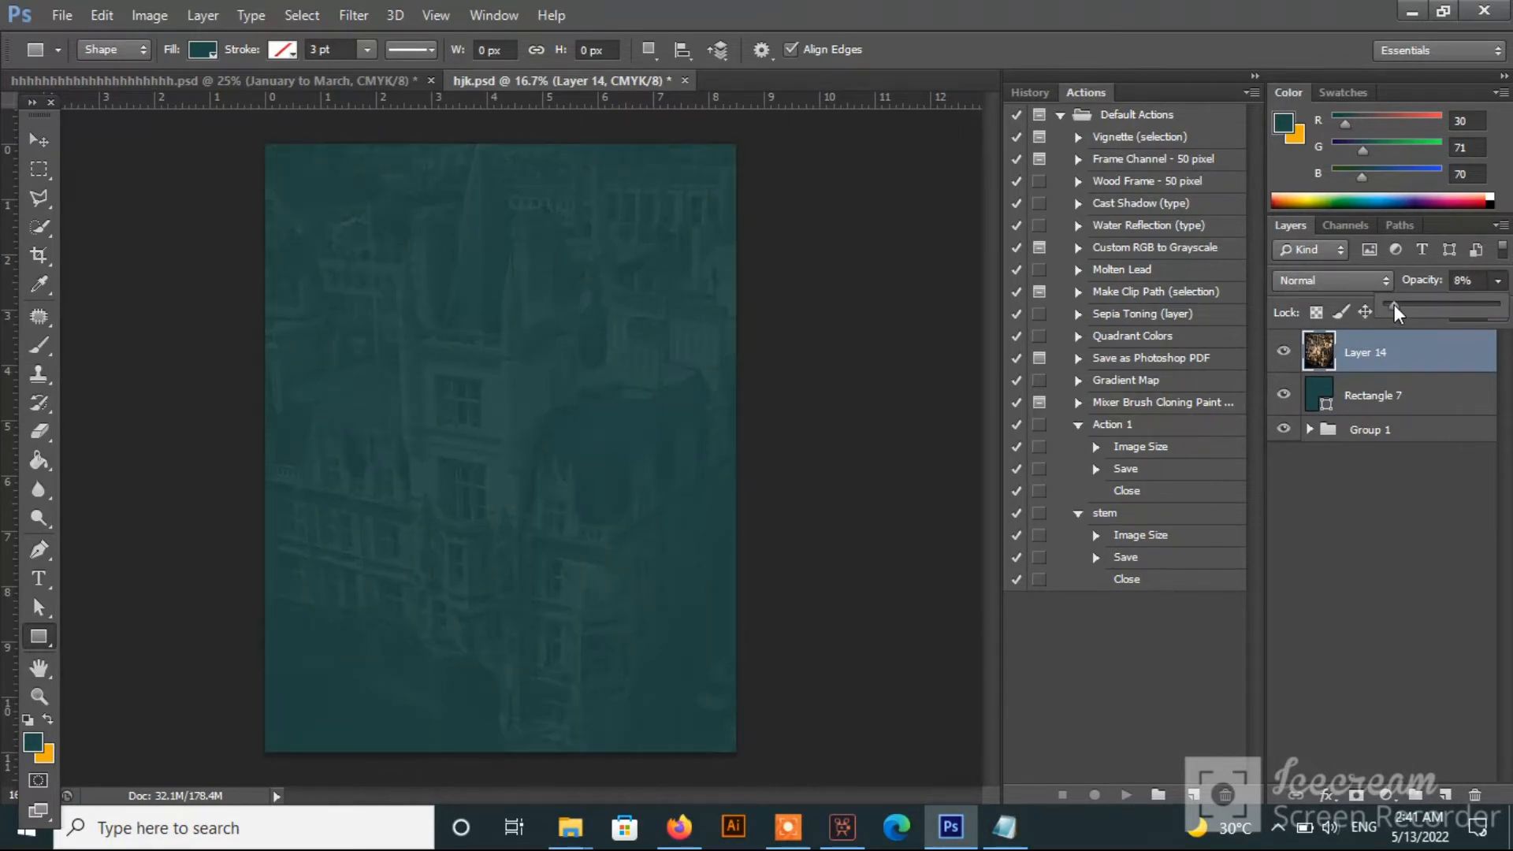
Draw a full-width rectangle about 450 px tall across the lower part of the page and fill it with white.
{"action": "left_click_drag", "start_coordinate": [252, 616], "coordinate": [772, 698]}
{"action": "double_click", "coordinate": [1314, 358]}
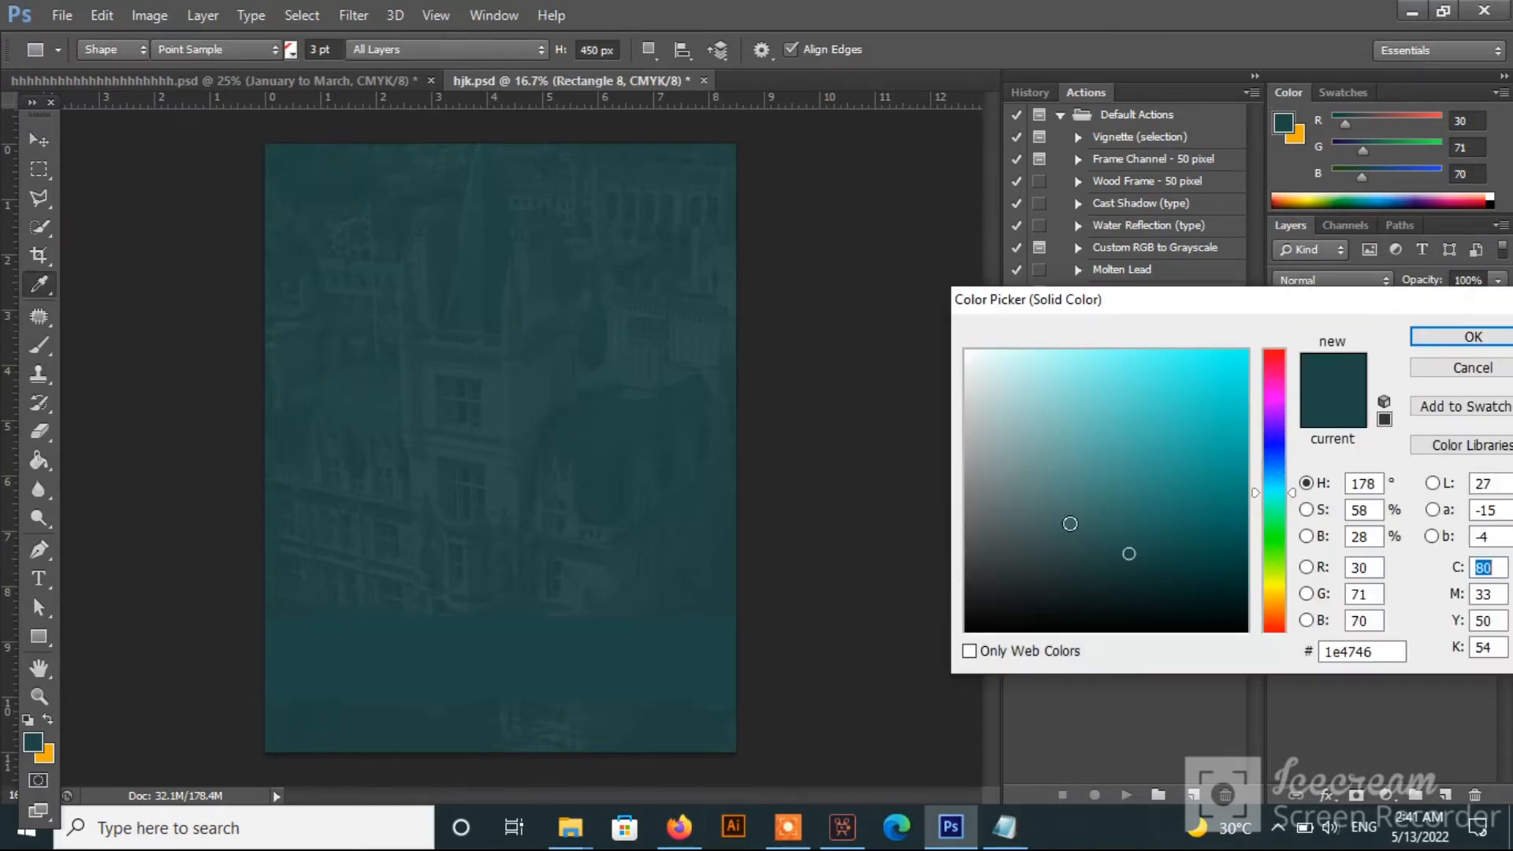
{"action": "left_click_drag", "start_coordinate": [1067, 523], "coordinate": [919, 286]}
{"action": "left_click", "coordinate": [1465, 338]}
Make the white band slightly taller by extending its upper edge upward.
{"action": "left_click", "coordinate": [45, 148]}
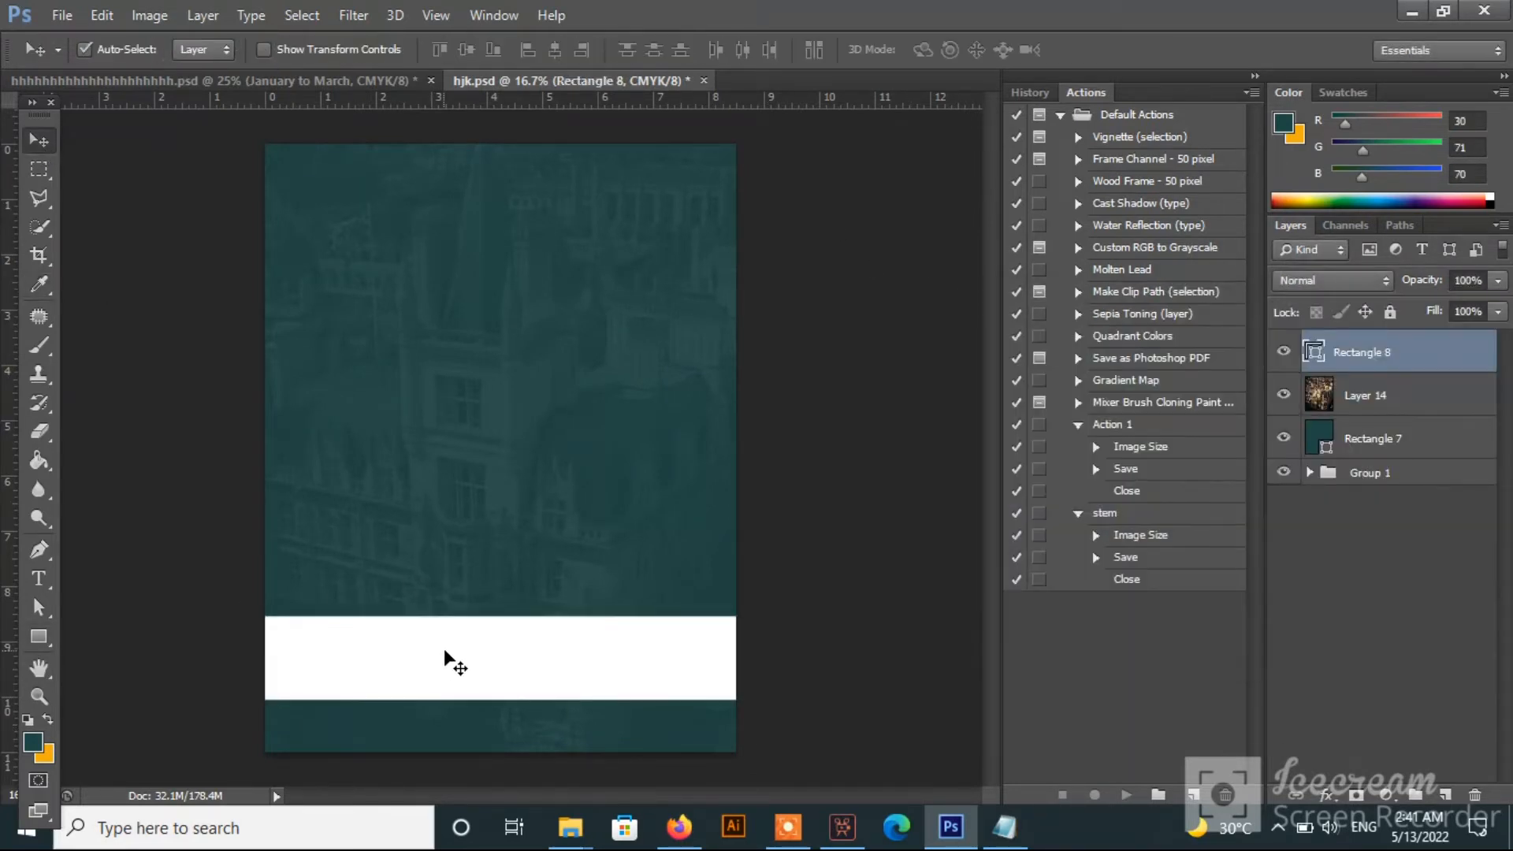
{"action": "key", "text": "ctrl+t"}
{"action": "left_click_drag", "start_coordinate": [513, 618], "coordinate": [516, 610]}
{"action": "key", "text": "Return"}
{"action": "key", "text": "super+d"}
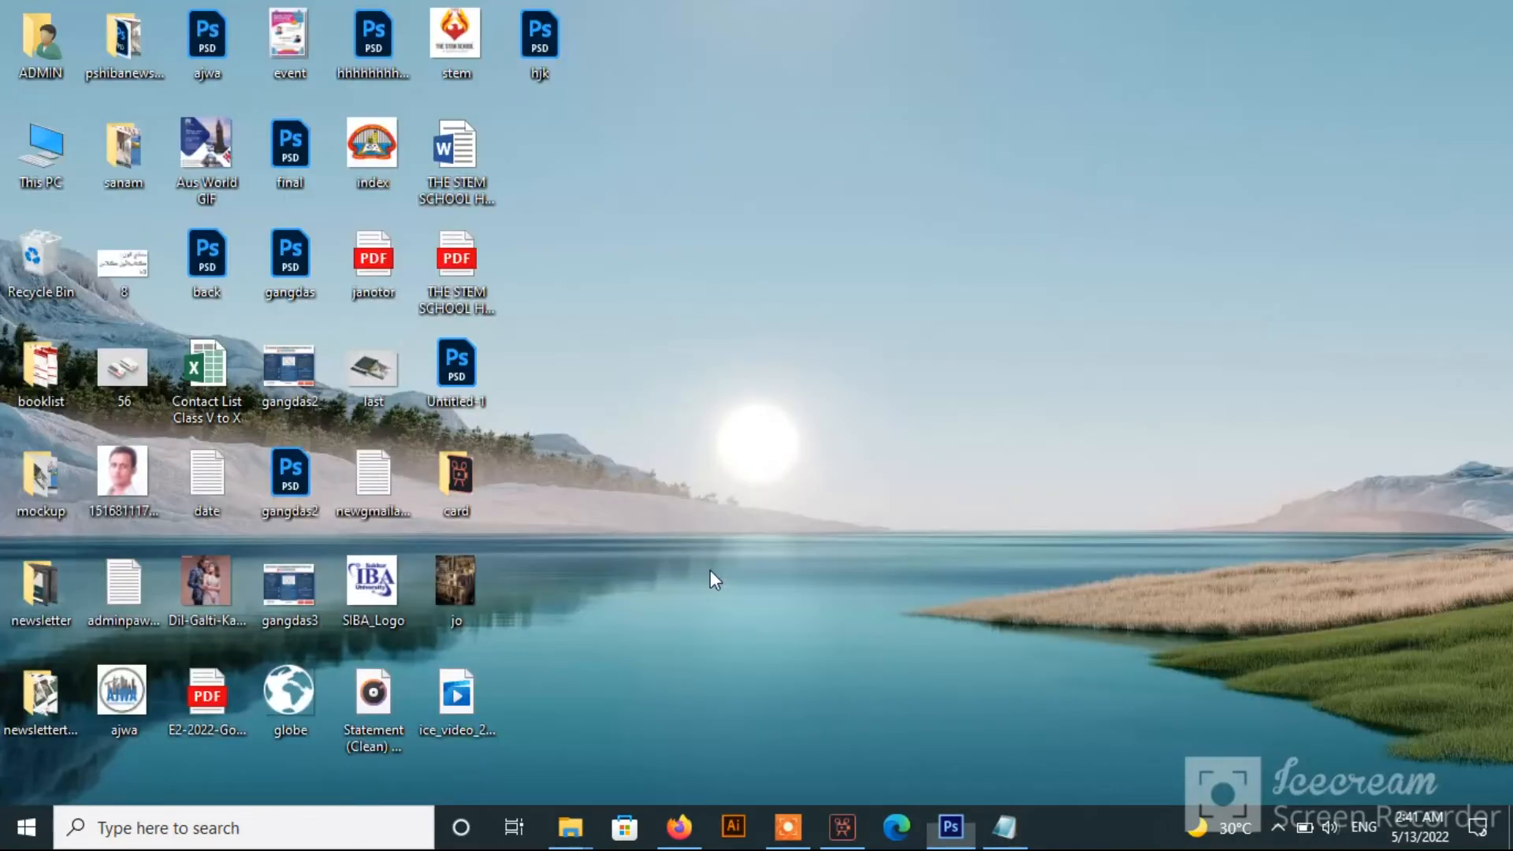
{"action": "left_click", "coordinate": [959, 827]}
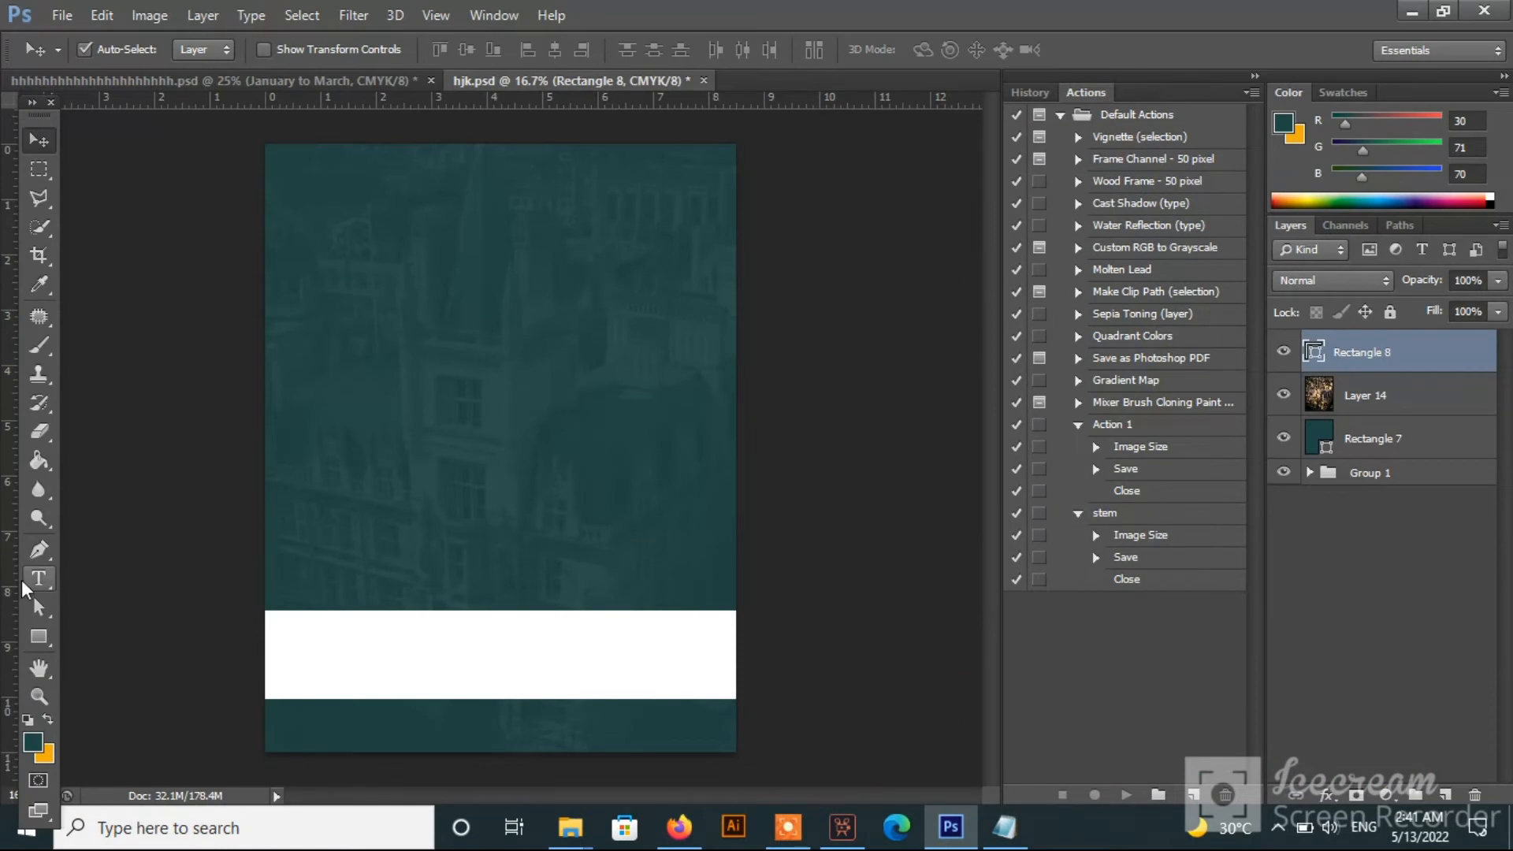
Add the text "IBA PUBLIC SCHOOL SUKKUR" at 30 pt on the white band.
{"action": "left_click", "coordinate": [35, 582]}
{"action": "left_click", "coordinate": [425, 552]}
{"action": "left_click", "coordinate": [463, 49]}
{"action": "left_click", "coordinate": [451, 319]}
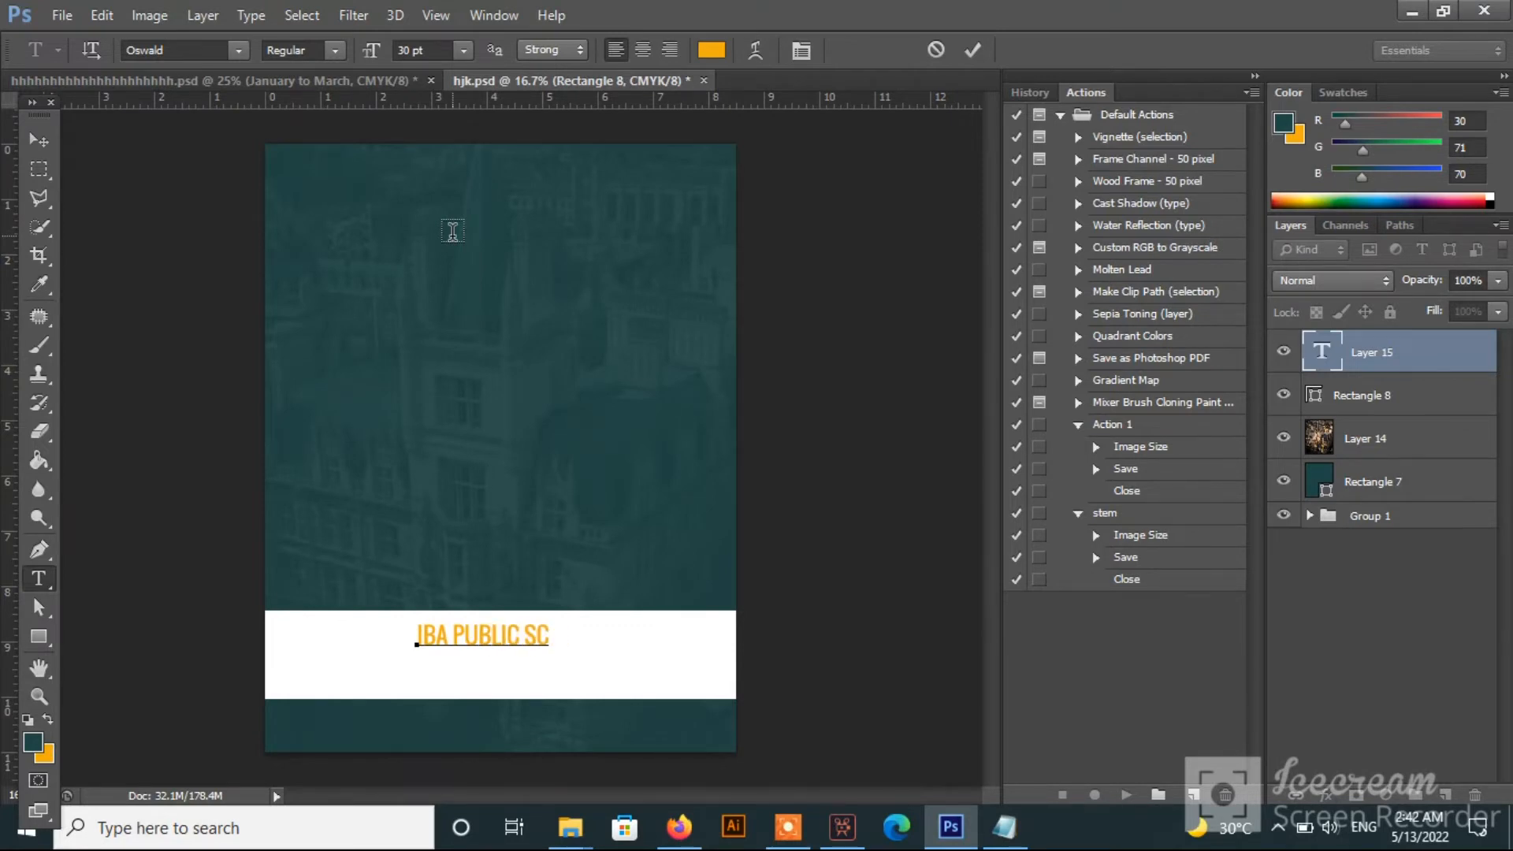
Colour the school name dark grey #3f3f3f and centre it vertically in the right part of the white band.
{"action": "key", "text": "ctrl+a"}
{"action": "left_click", "coordinate": [711, 50]}
{"action": "left_click", "coordinate": [958, 542]}
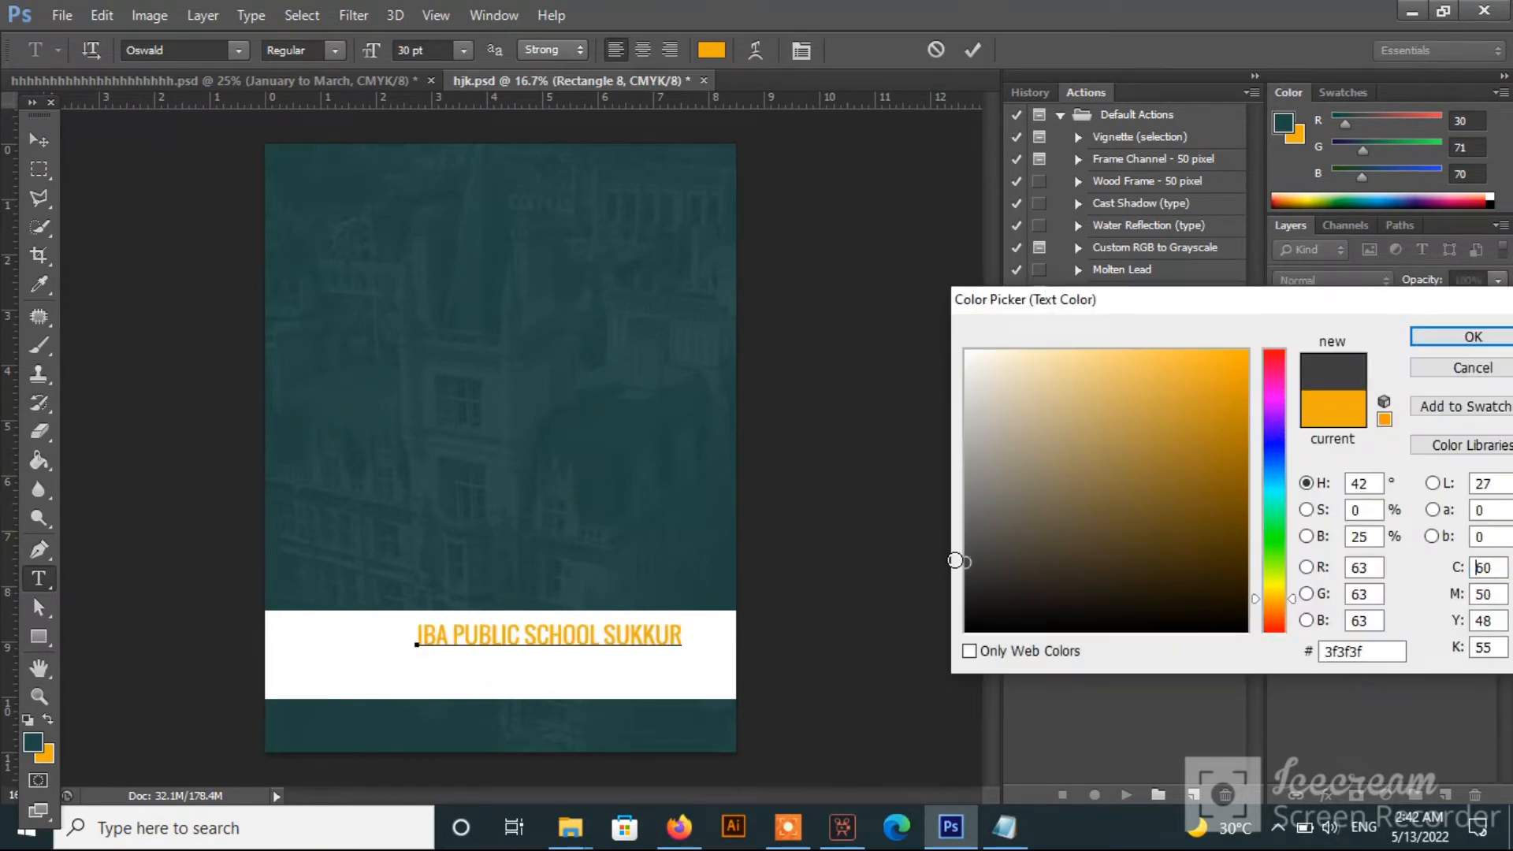
{"action": "left_click", "coordinate": [1443, 330]}
{"action": "left_click", "coordinate": [40, 141]}
{"action": "left_click_drag", "start_coordinate": [528, 638], "coordinate": [541, 659]}
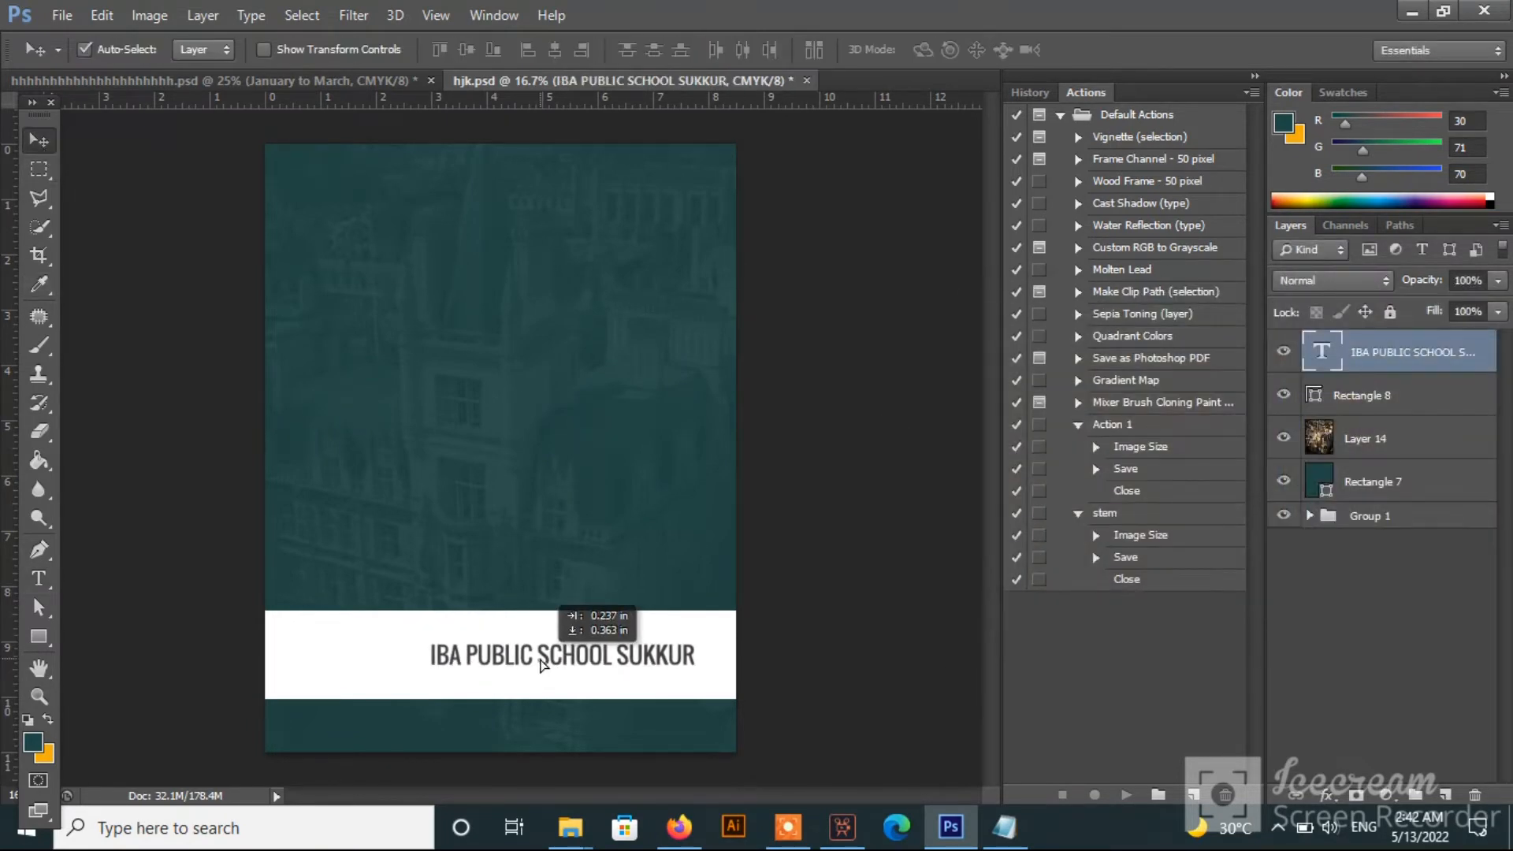
Open SIBA_Logo.jpg, copy the whole logo image for the back page and close its document.
{"action": "left_click", "coordinate": [62, 19]}
{"action": "left_click", "coordinate": [84, 58]}
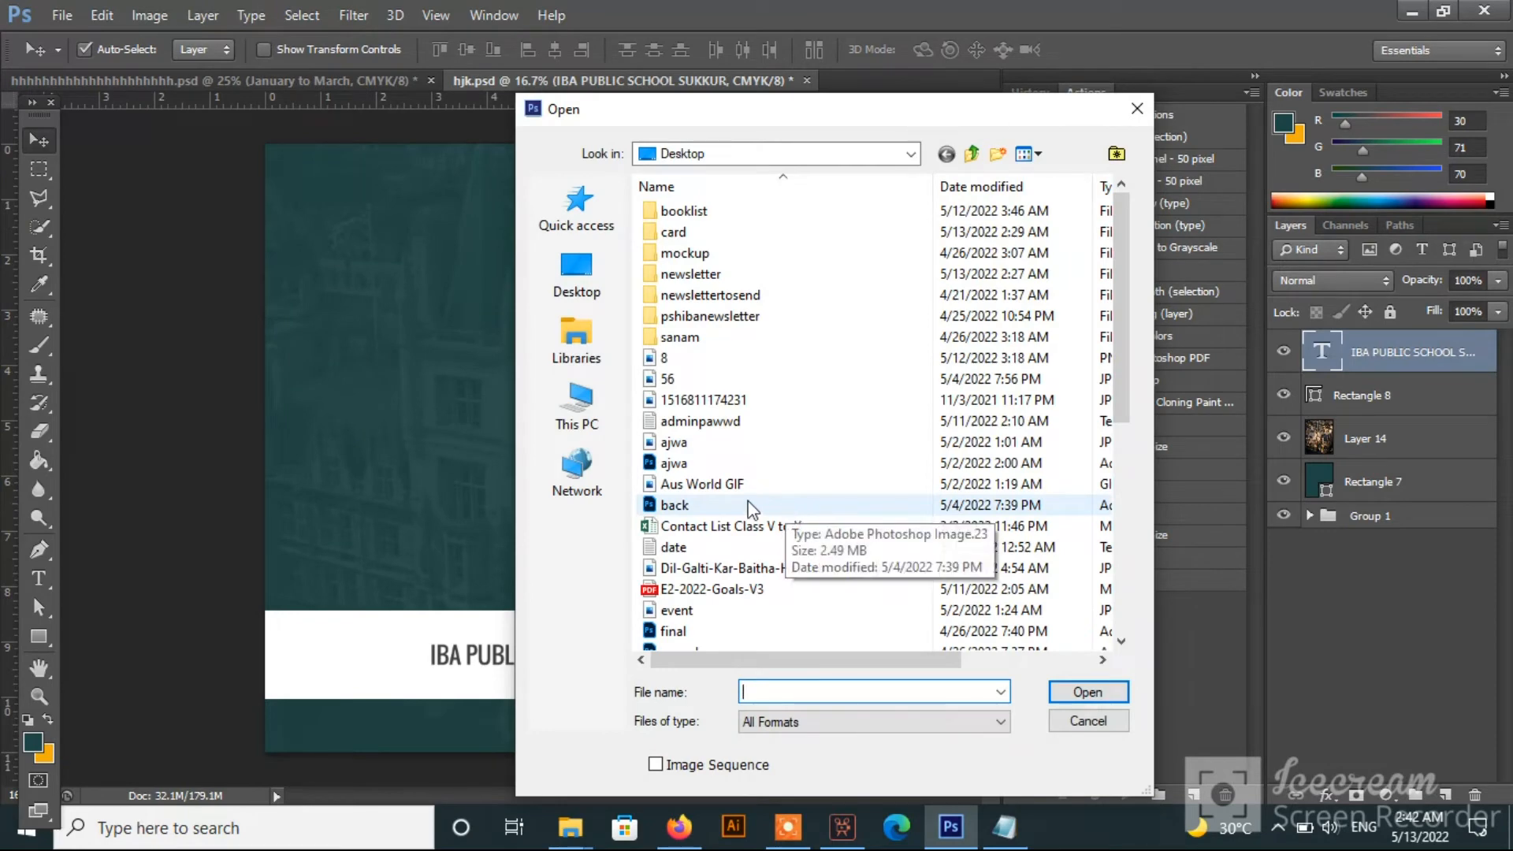
{"action": "left_click", "coordinate": [744, 423]}
{"action": "scroll", "coordinate": [726, 459], "scroll_direction": "down", "scroll_amount": 5}
{"action": "left_click", "coordinate": [693, 526]}
{"action": "left_click", "coordinate": [1059, 691]}
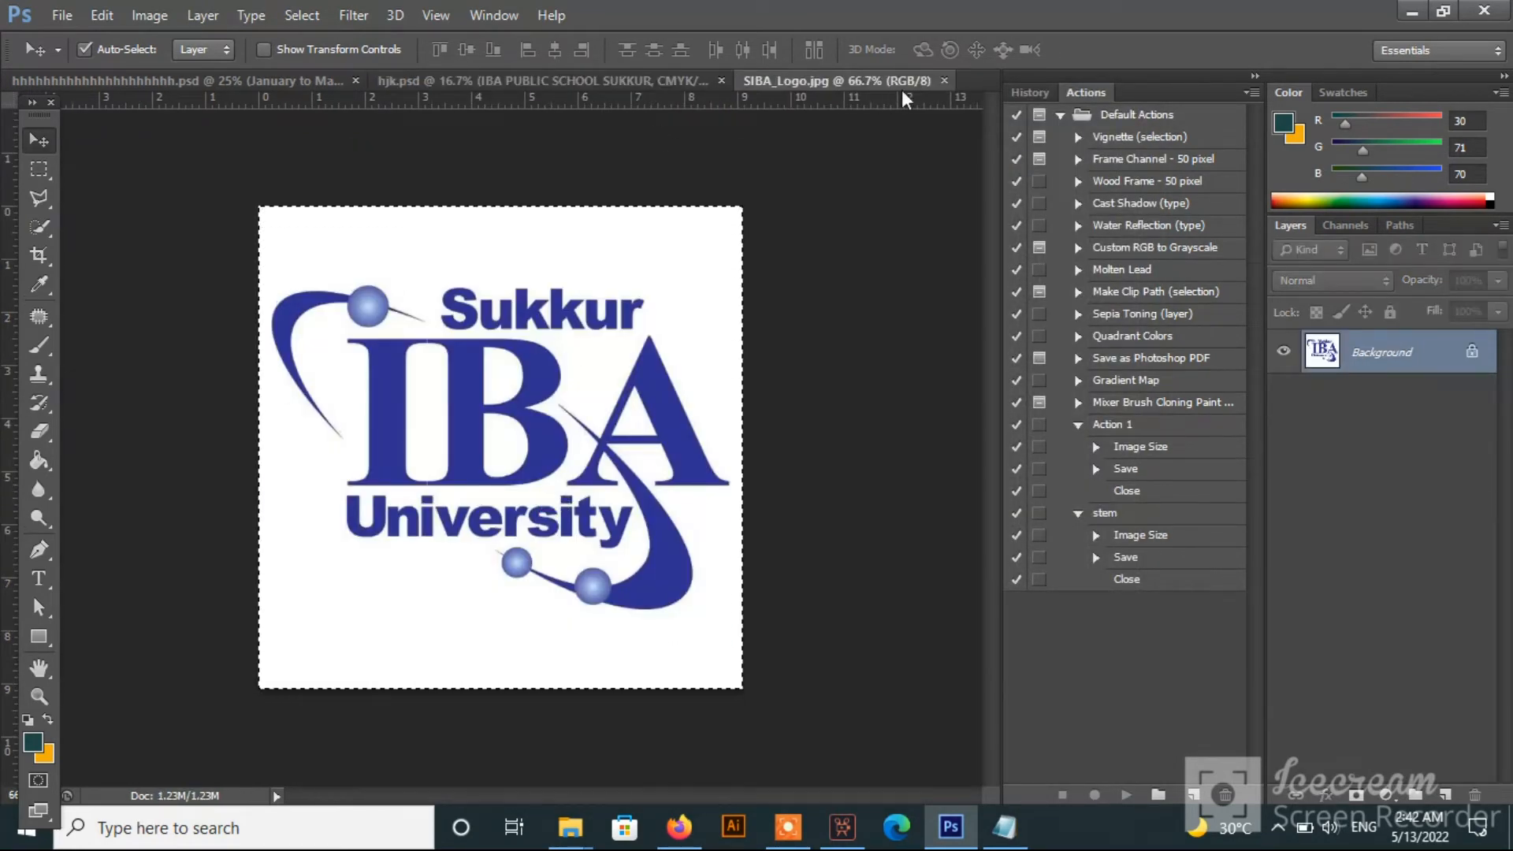
{"action": "left_click", "coordinate": [943, 80]}
Convert the pasted IBA University logo to a Smart Object, scale it to about 54% and place it just left of the school name.
{"action": "left_click_drag", "start_coordinate": [487, 510], "coordinate": [360, 713]}
{"action": "right_click", "coordinate": [1353, 355]}
{"action": "left_click", "coordinate": [963, 260]}
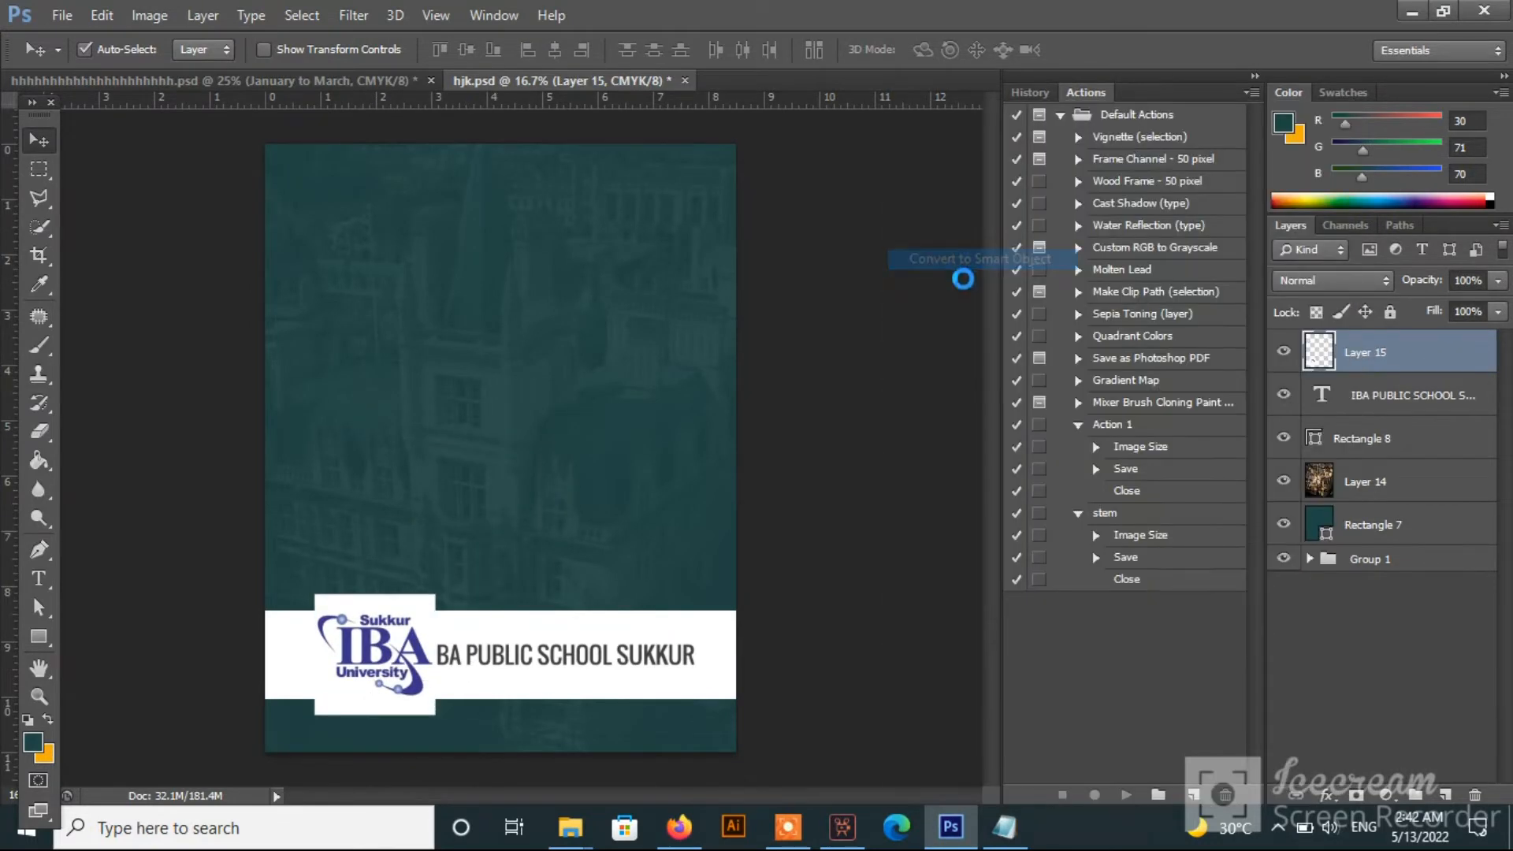
{"action": "key", "text": "ctrl+t"}
{"action": "left_click_drag", "start_coordinate": [435, 596], "coordinate": [380, 657]}
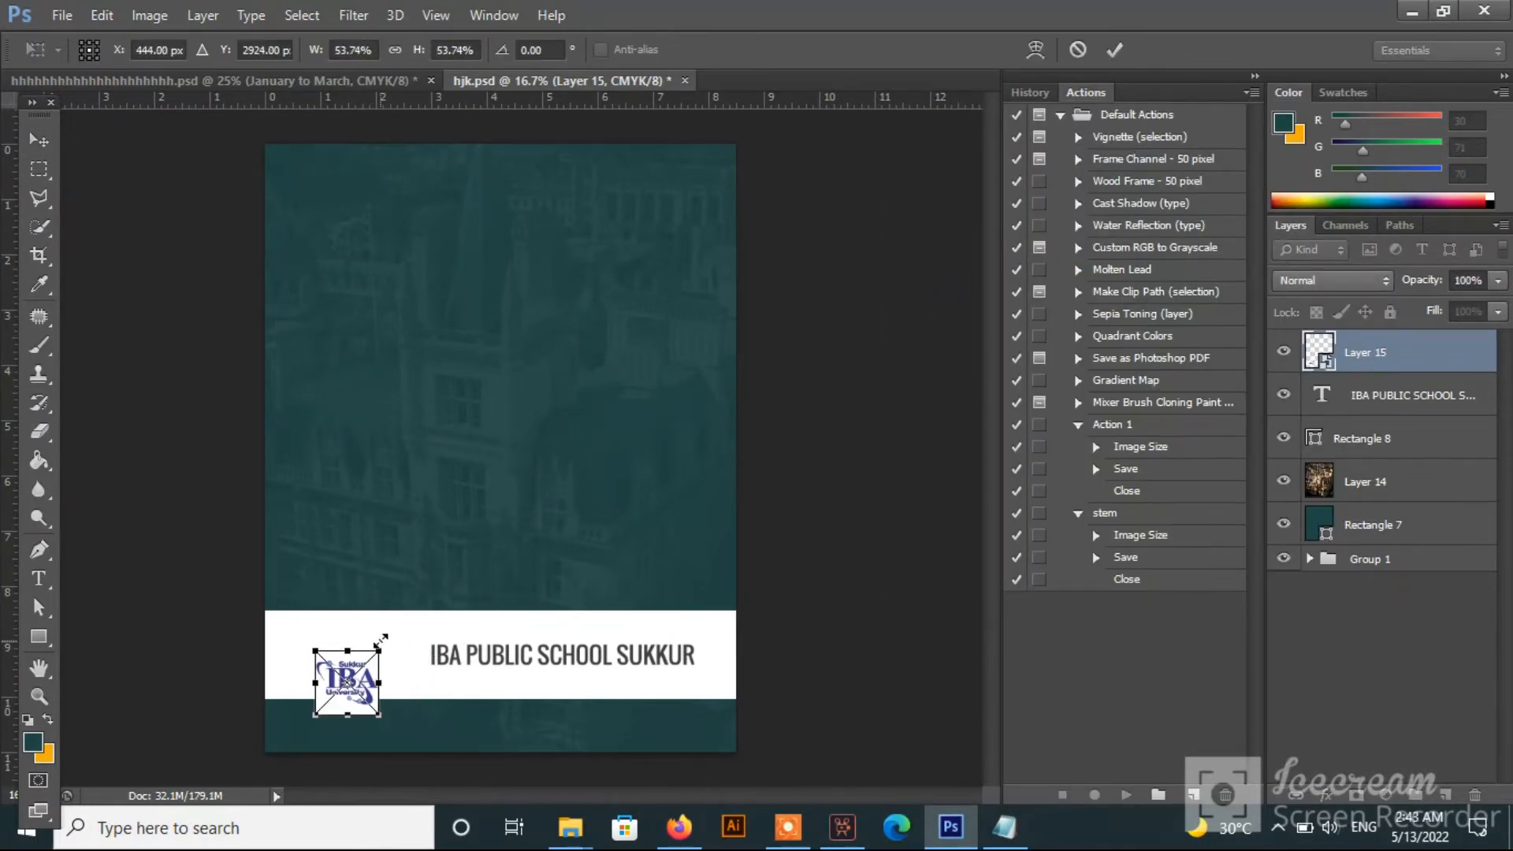
{"action": "key", "text": "Return"}
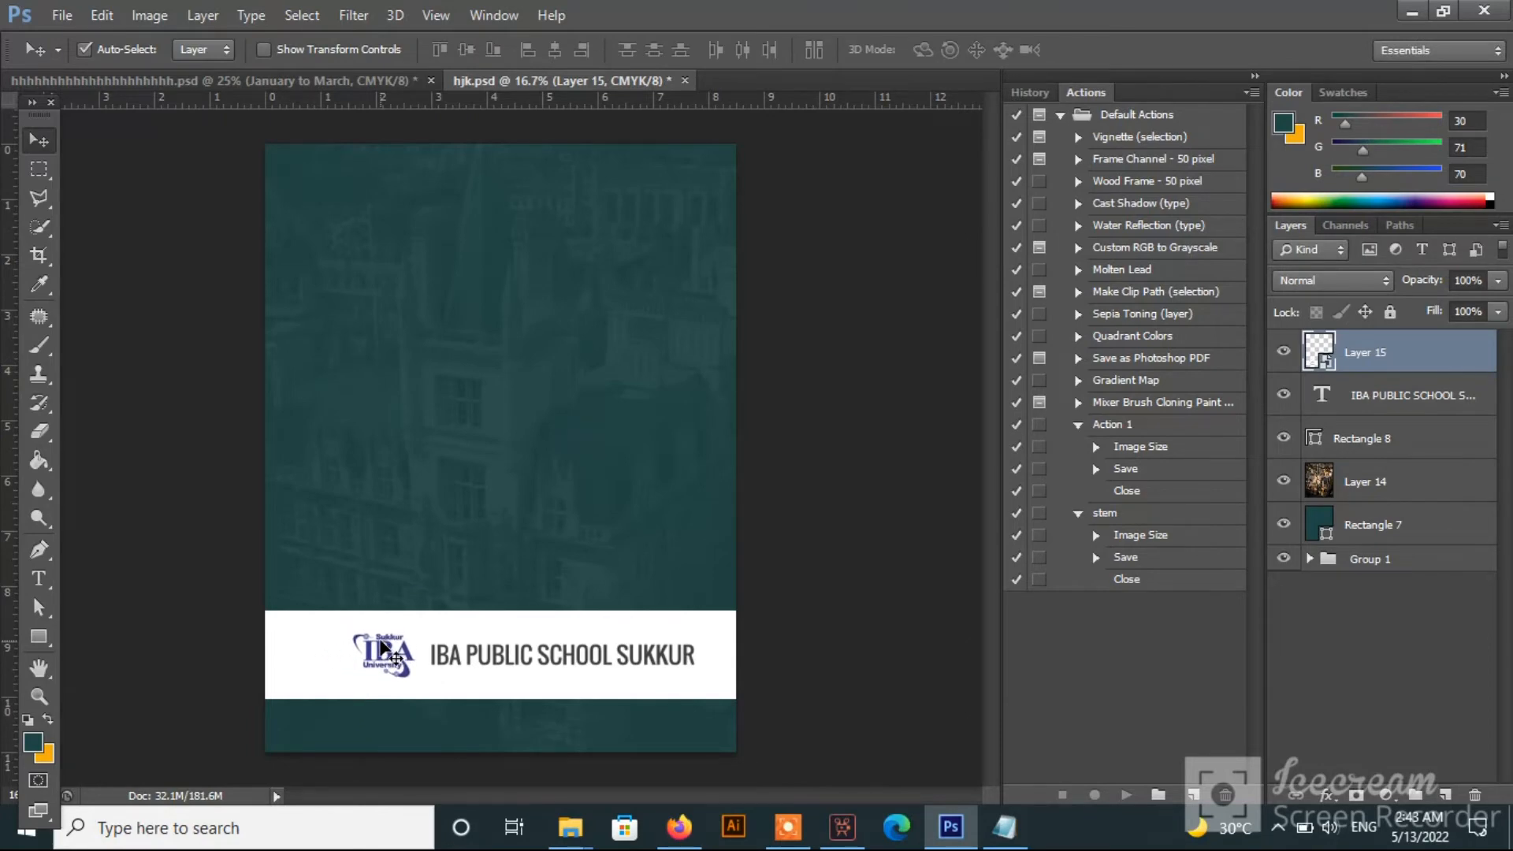
{"action": "key", "text": "super+d"}
{"action": "key", "text": "super+d"}
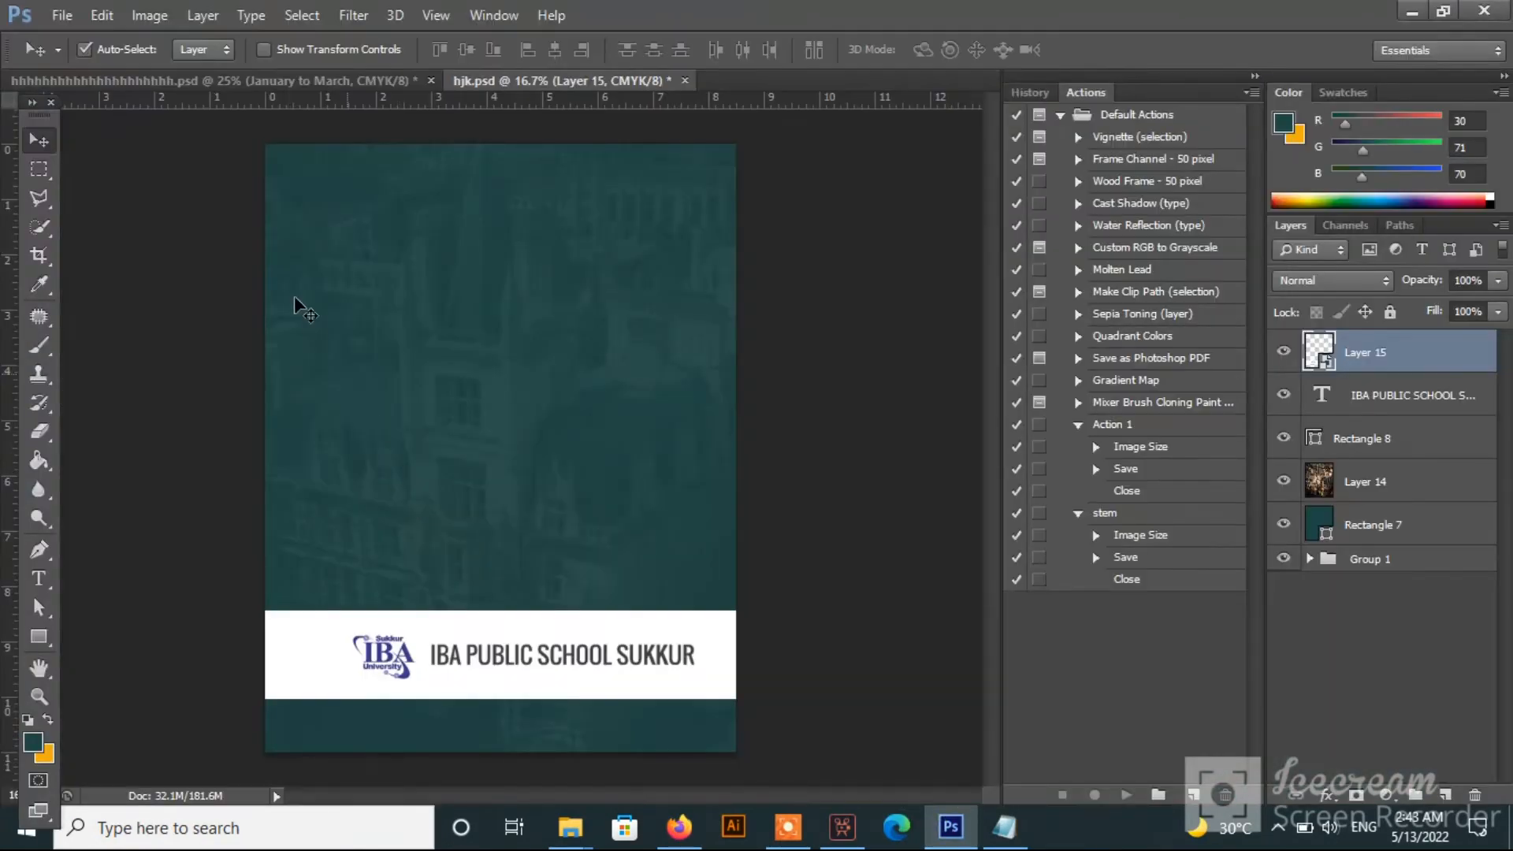
Open index.png, the Public School Sukkur emblem, and select the whole image.
{"action": "left_click", "coordinate": [61, 19]}
{"action": "left_click", "coordinate": [79, 54]}
{"action": "left_click", "coordinate": [682, 336]}
{"action": "key", "text": "i"}
{"action": "key", "text": "i"}
{"action": "left_click", "coordinate": [1088, 692]}
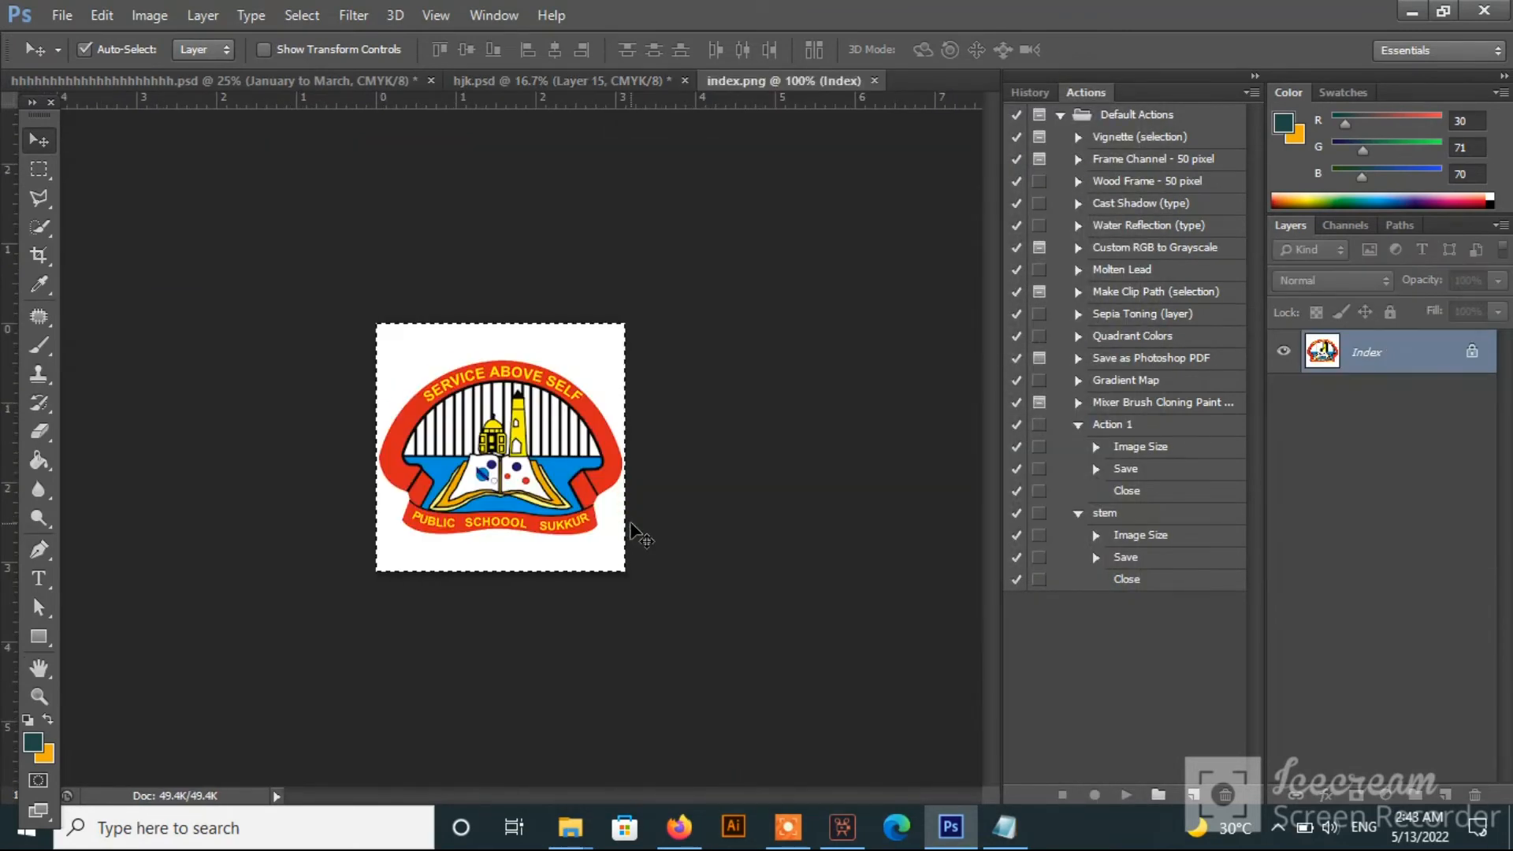
Bring the school emblem into hjk.psd, scale it down and place it left of the IBA University logo on the white band.
{"action": "left_click_drag", "start_coordinate": [353, 142], "coordinate": [281, 628]}
{"action": "key", "text": "ctrl+t"}
{"action": "key", "text": "Return"}
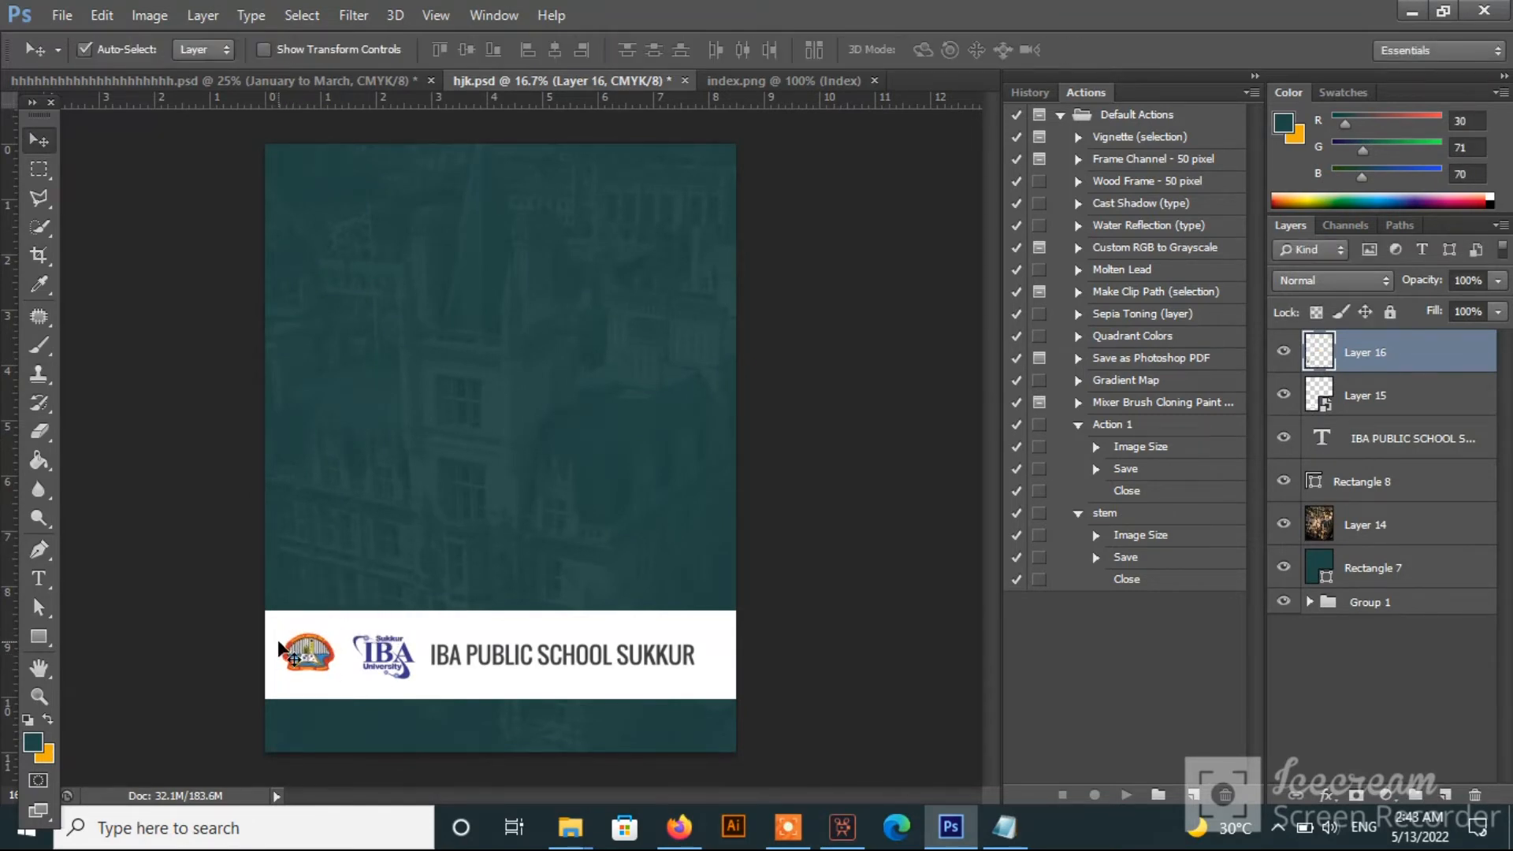
Draw an orange (f1ad0f) vertical bar of about 324 × 2190 px on the page's right edge and stack it beneath the white band.
{"action": "left_click", "coordinate": [40, 637]}
{"action": "left_click_drag", "start_coordinate": [770, 237], "coordinate": [710, 639]}
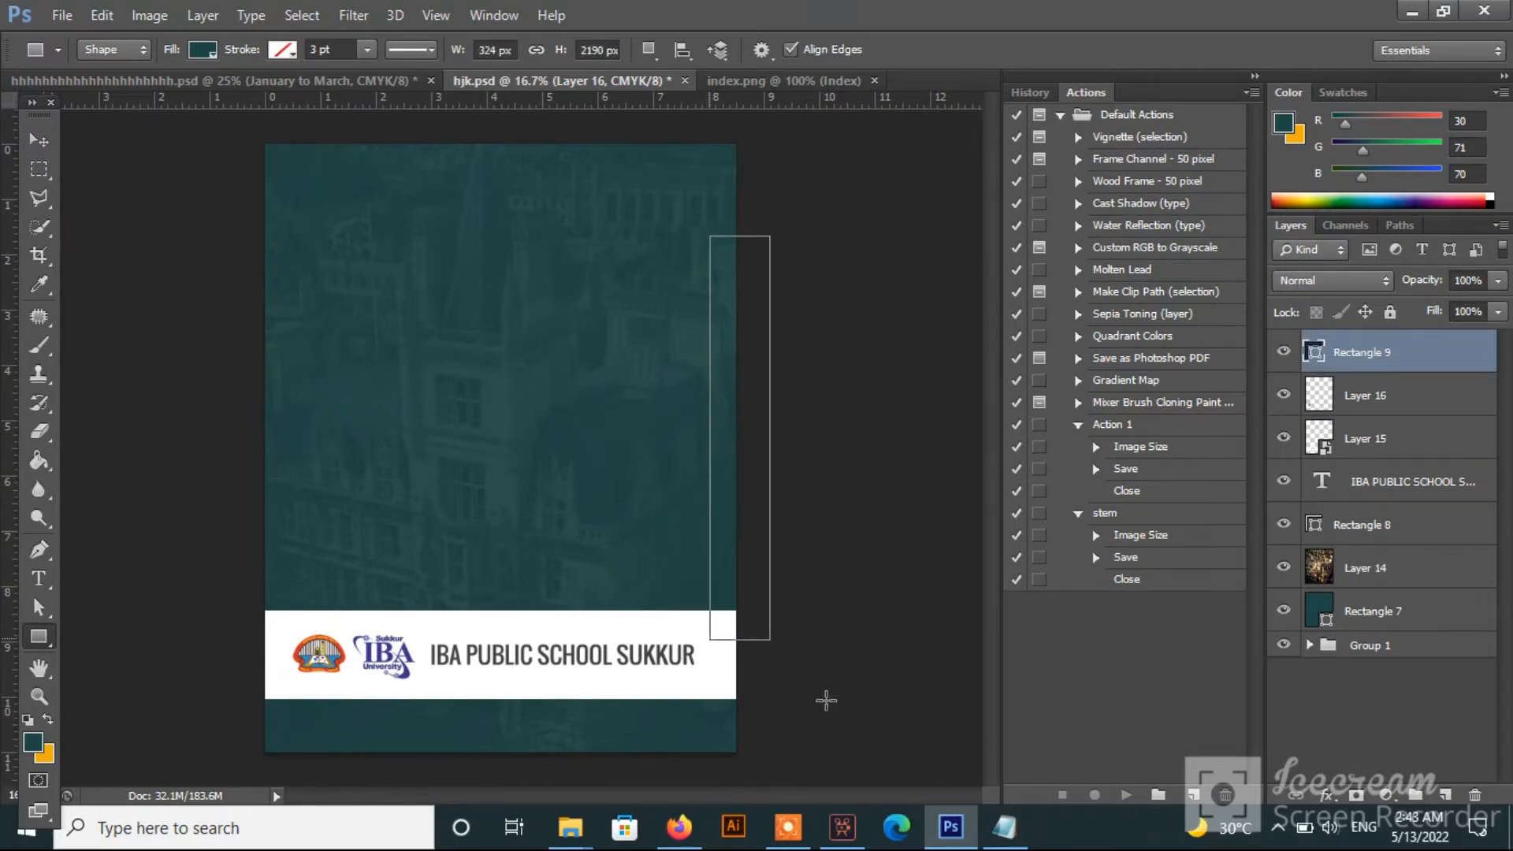
{"action": "double_click", "coordinate": [1331, 361]}
{"action": "left_click", "coordinate": [45, 754]}
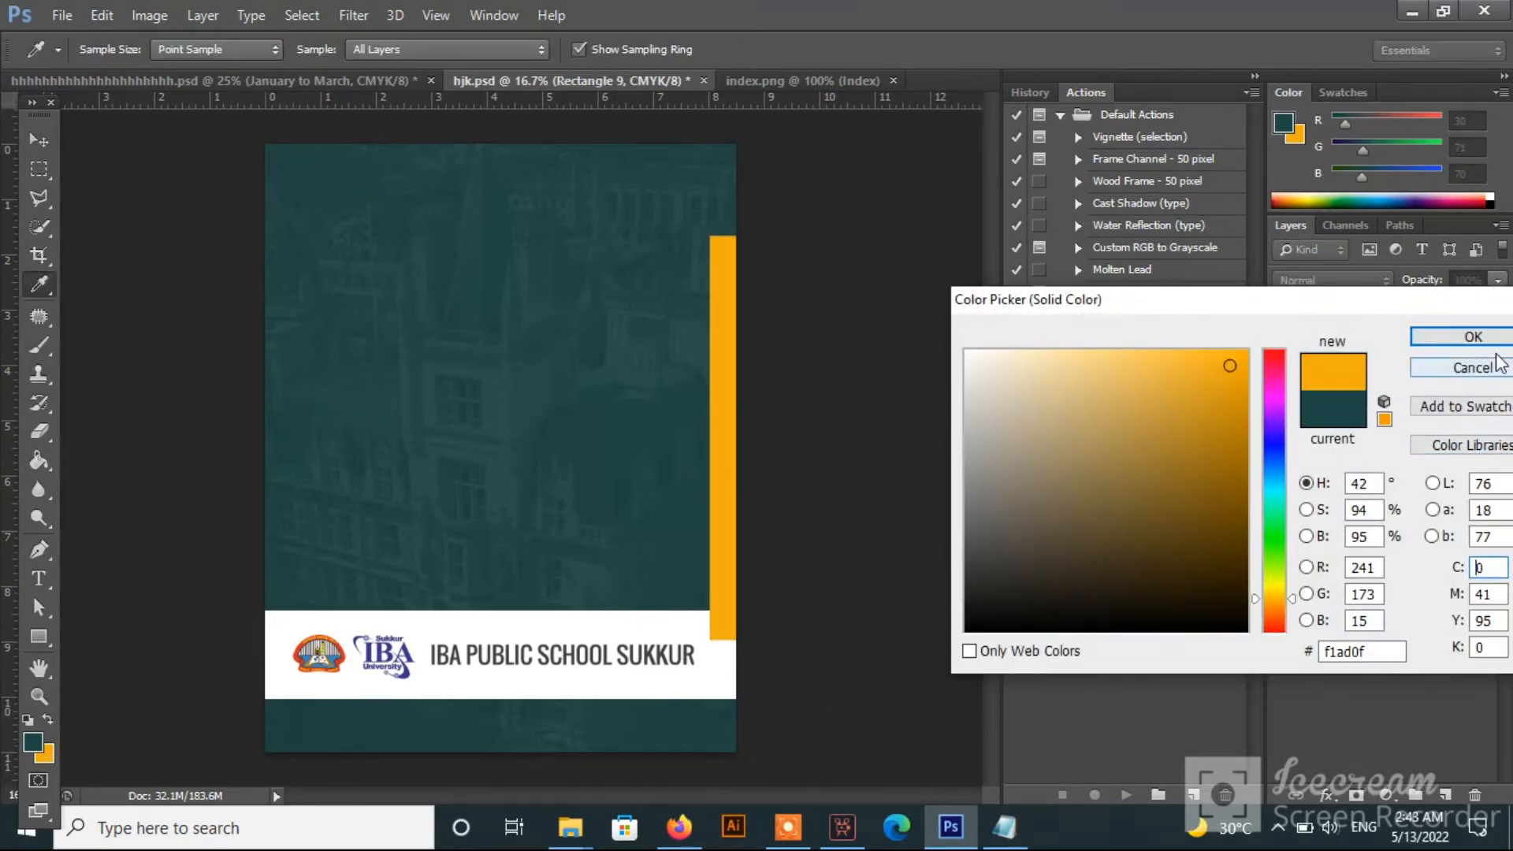
{"action": "left_click", "coordinate": [1476, 334]}
{"action": "left_click", "coordinate": [1359, 518]}
{"action": "left_click_drag", "start_coordinate": [1359, 352], "coordinate": [1359, 544]}
Open the college-g2bd103e68_1920 photo, copy the whole image and close its document.
{"action": "left_click", "coordinate": [63, 15]}
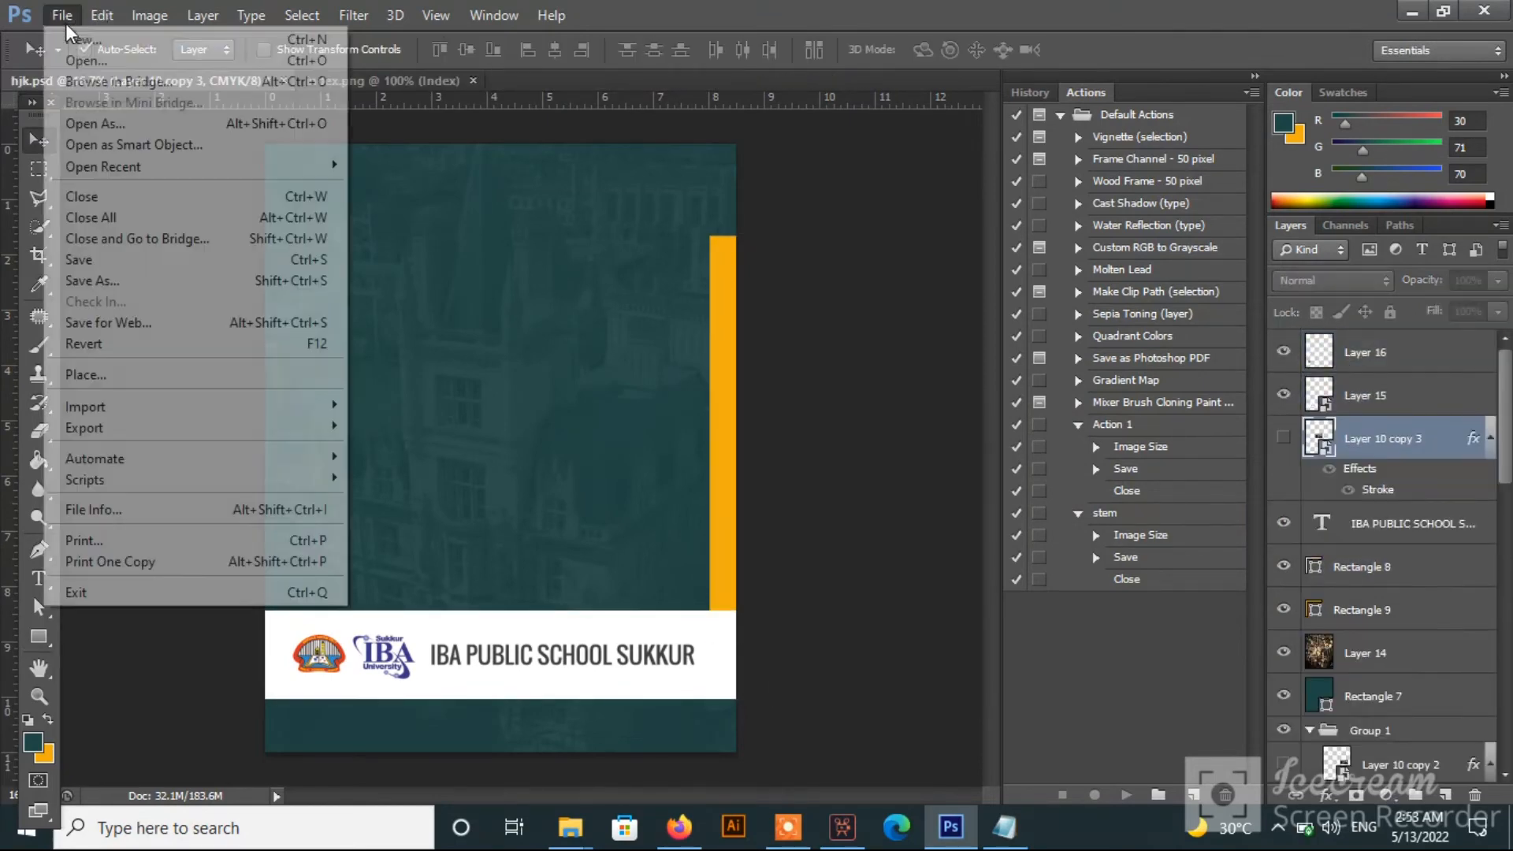
{"action": "left_click", "coordinate": [86, 61]}
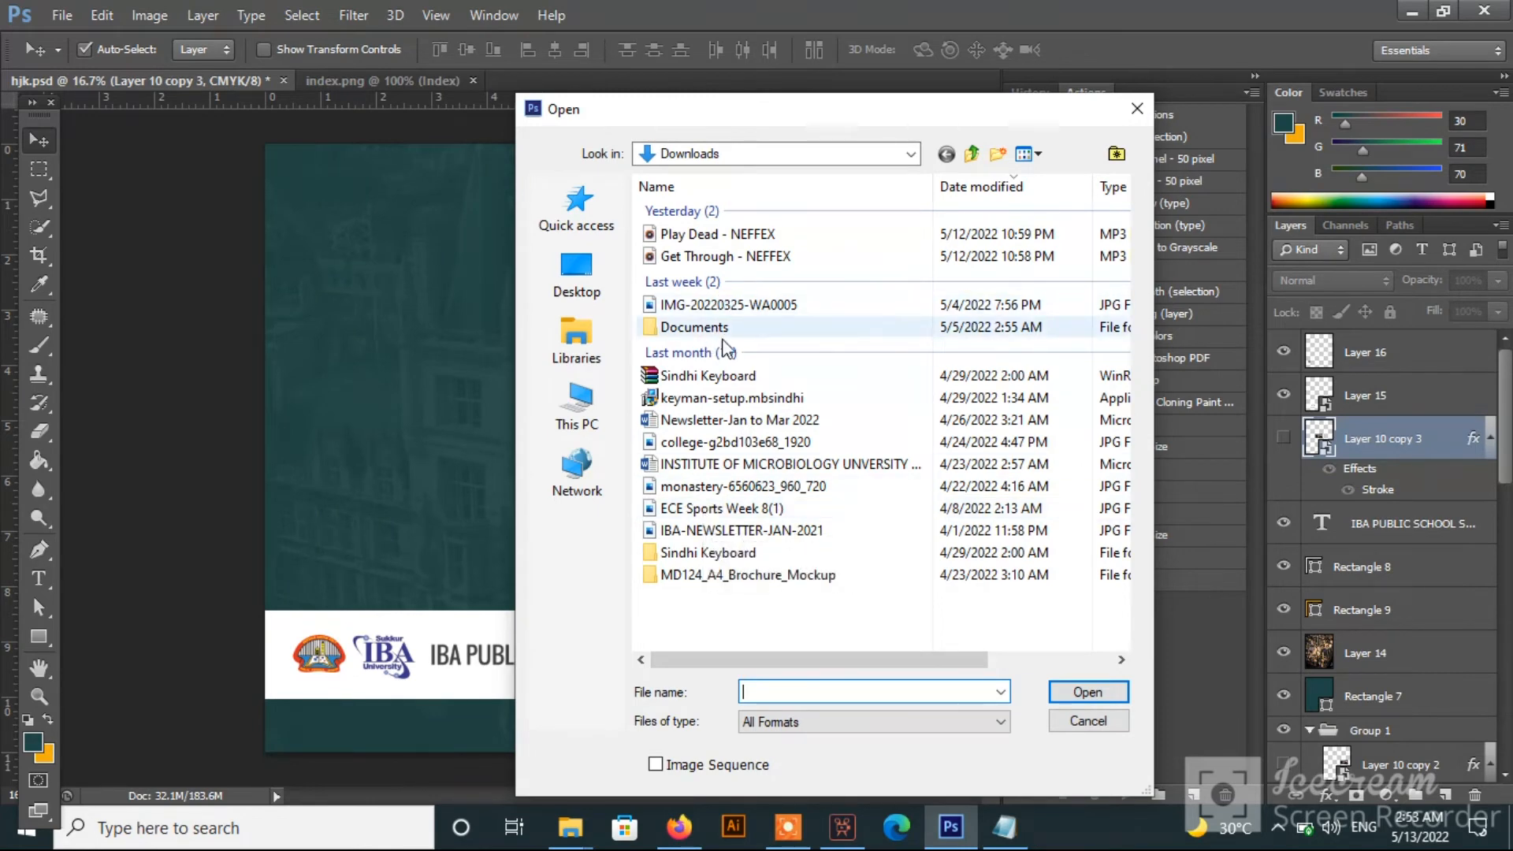
{"action": "left_click", "coordinate": [733, 442]}
{"action": "left_click", "coordinate": [1088, 692]}
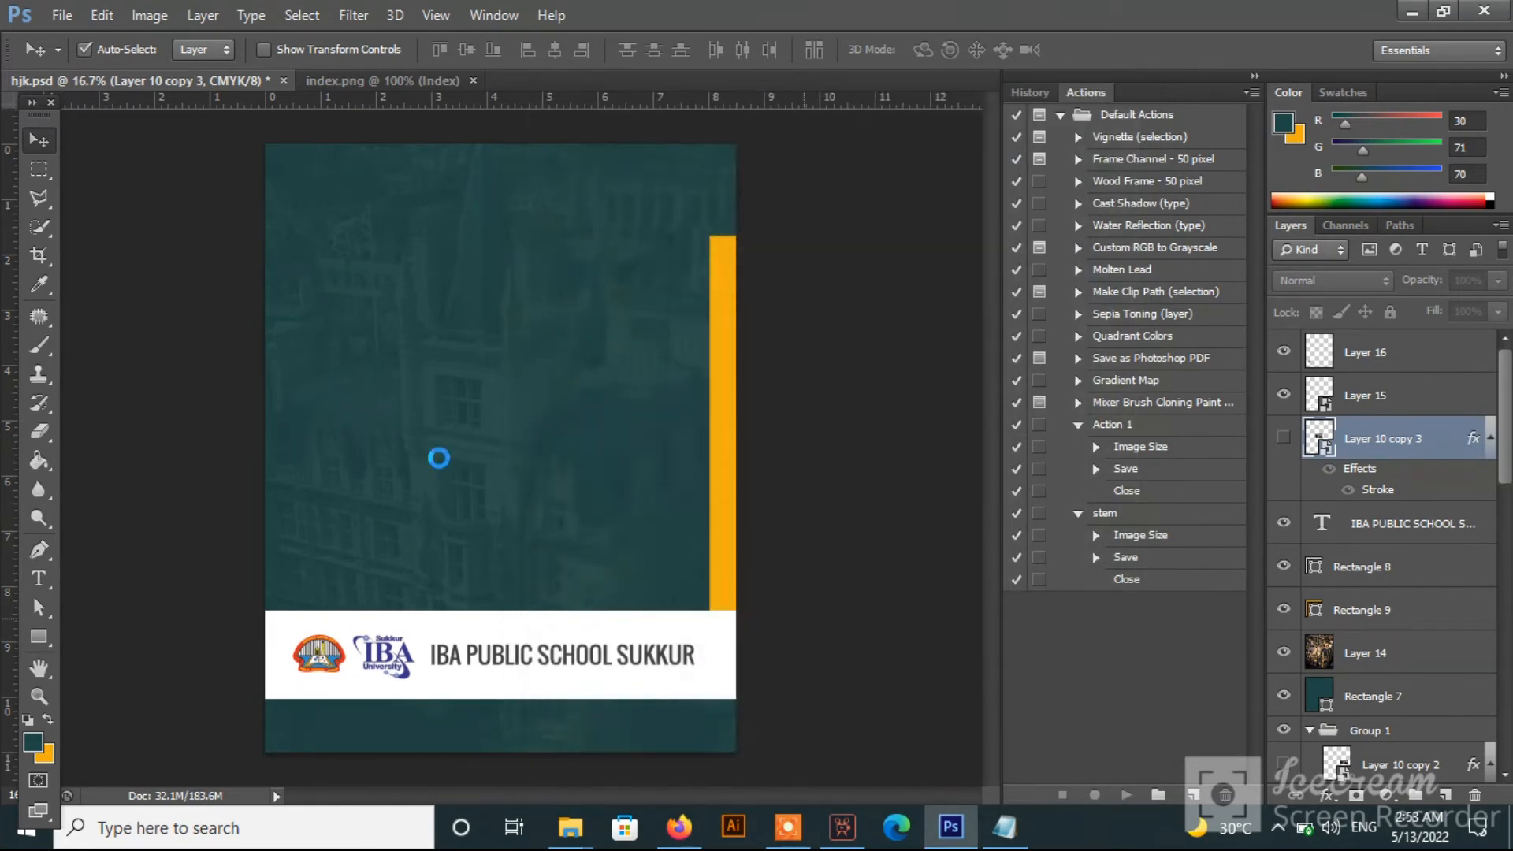
{"action": "left_click", "coordinate": [780, 80]}
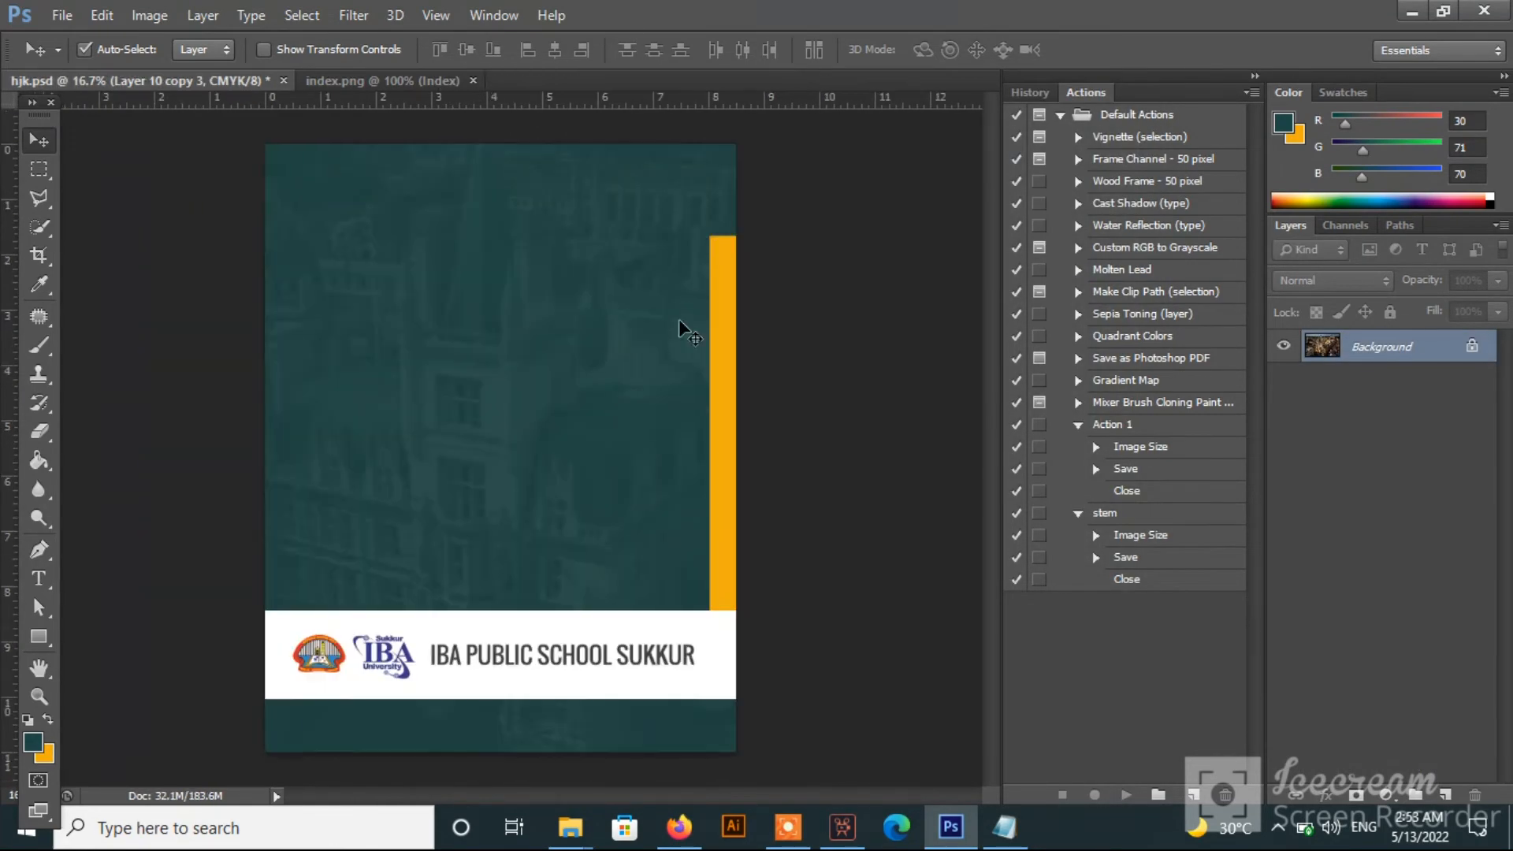
Paste the college photo into hjk.psd, convert it to a Smart Object and scale it down to a small picture near the page's middle.
{"action": "key", "text": "ctrl+v"}
{"action": "left_click_drag", "start_coordinate": [544, 433], "coordinate": [539, 357]}
{"action": "right_click", "coordinate": [1430, 442]}
{"action": "left_click", "coordinate": [1037, 259]}
{"action": "key", "text": "ctrl+t"}
{"action": "left_click_drag", "start_coordinate": [673, 254], "coordinate": [524, 348]}
{"action": "key", "text": "Return"}
{"action": "key", "text": "ctrl+z"}
{"action": "key", "text": "ctrl+t"}
{"action": "key", "text": "Return"}
{"action": "left_click_drag", "start_coordinate": [454, 393], "coordinate": [454, 382]}
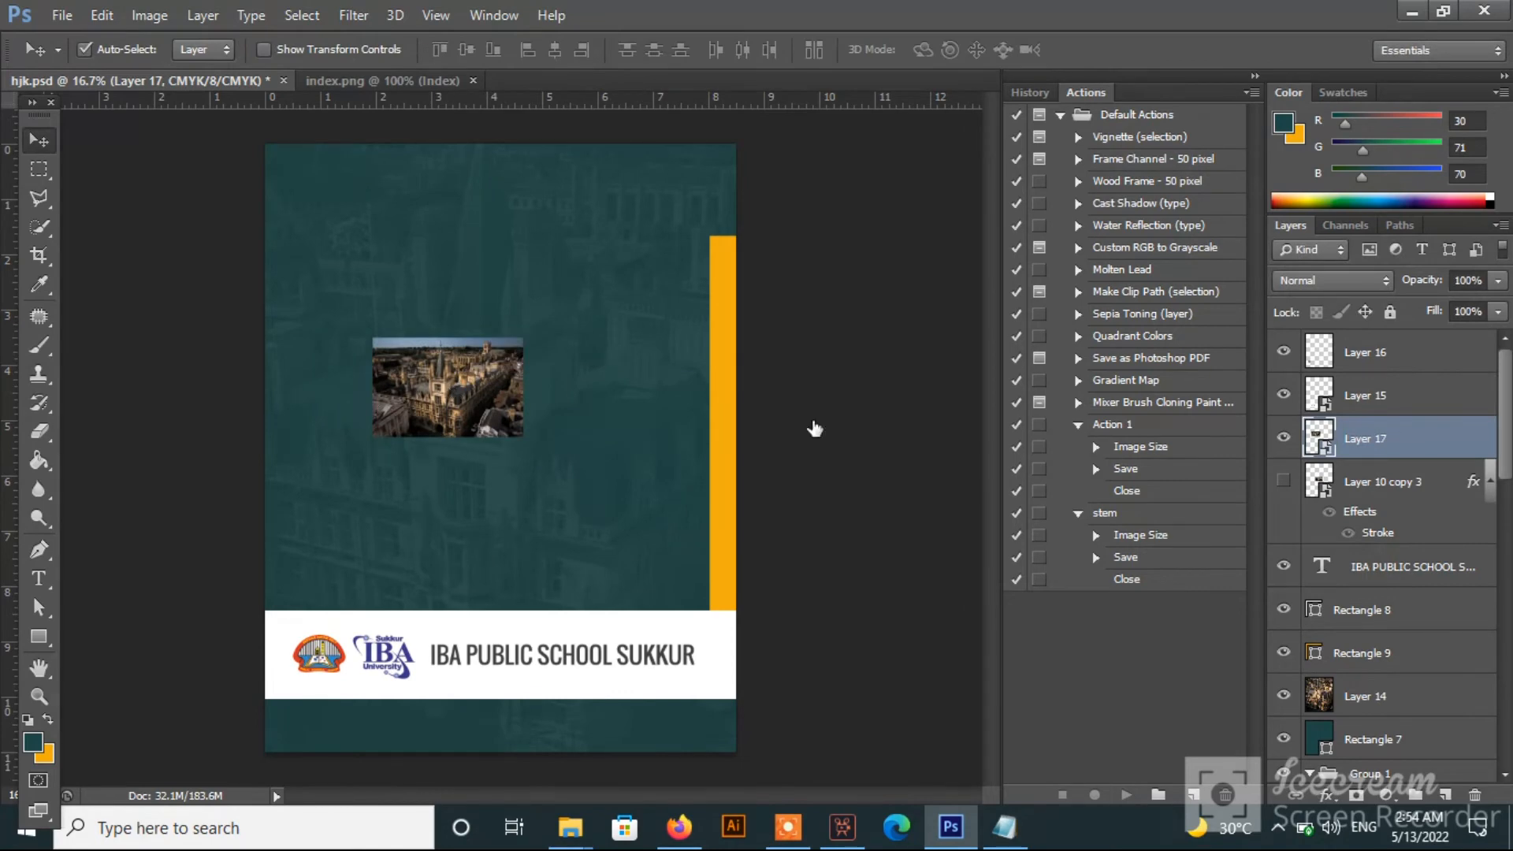
Add a white (ffffff) outside stroke of 20 px to the small college photo.
{"action": "double_click", "coordinate": [1421, 441]}
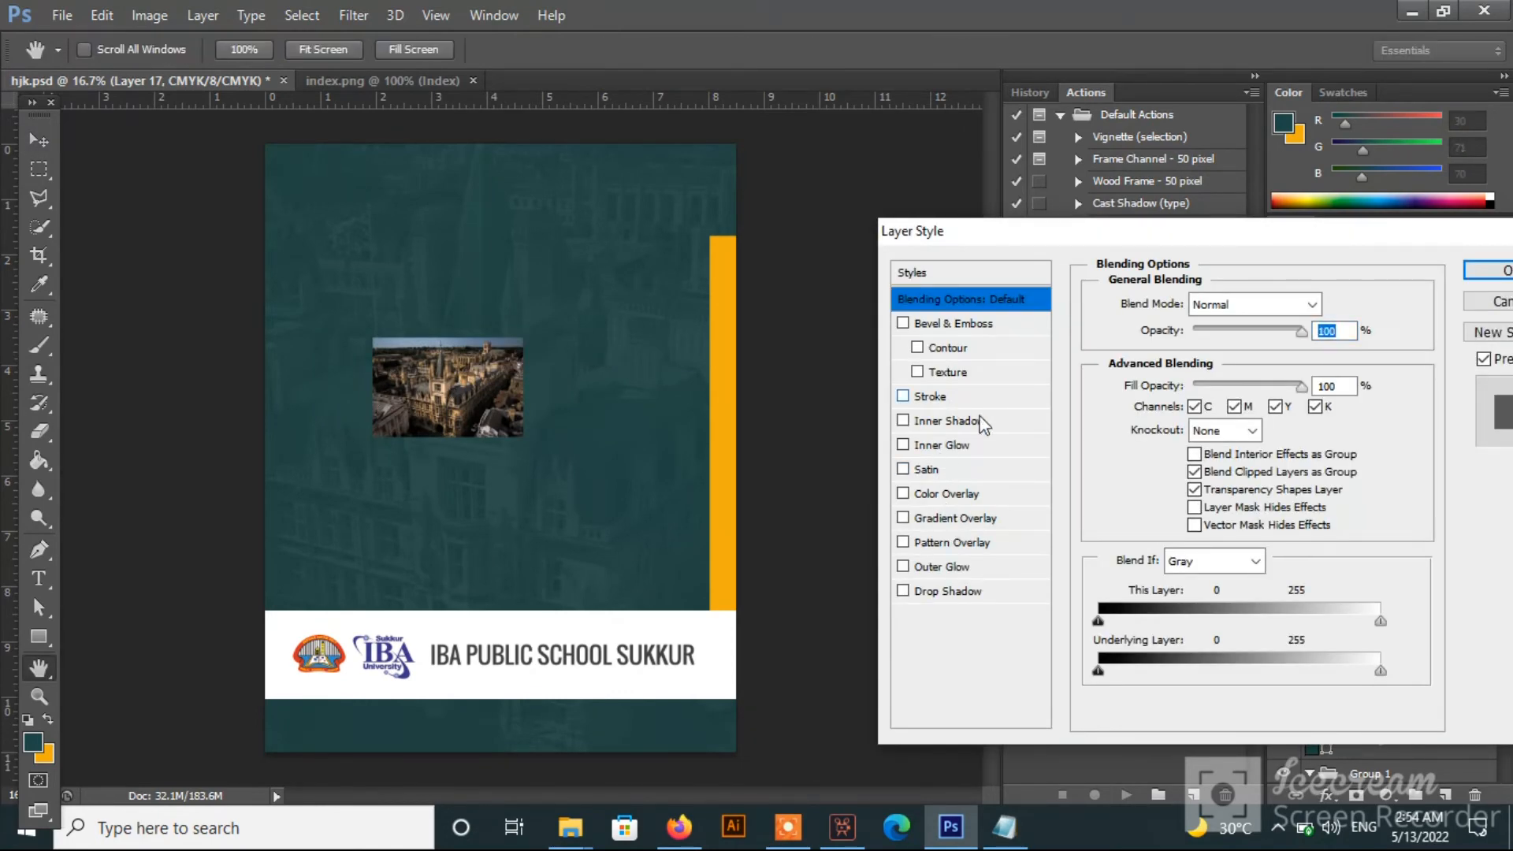
{"action": "left_click", "coordinate": [934, 396]}
{"action": "left_click", "coordinate": [1147, 454]}
{"action": "left_click_drag", "start_coordinate": [1016, 410], "coordinate": [836, 207]}
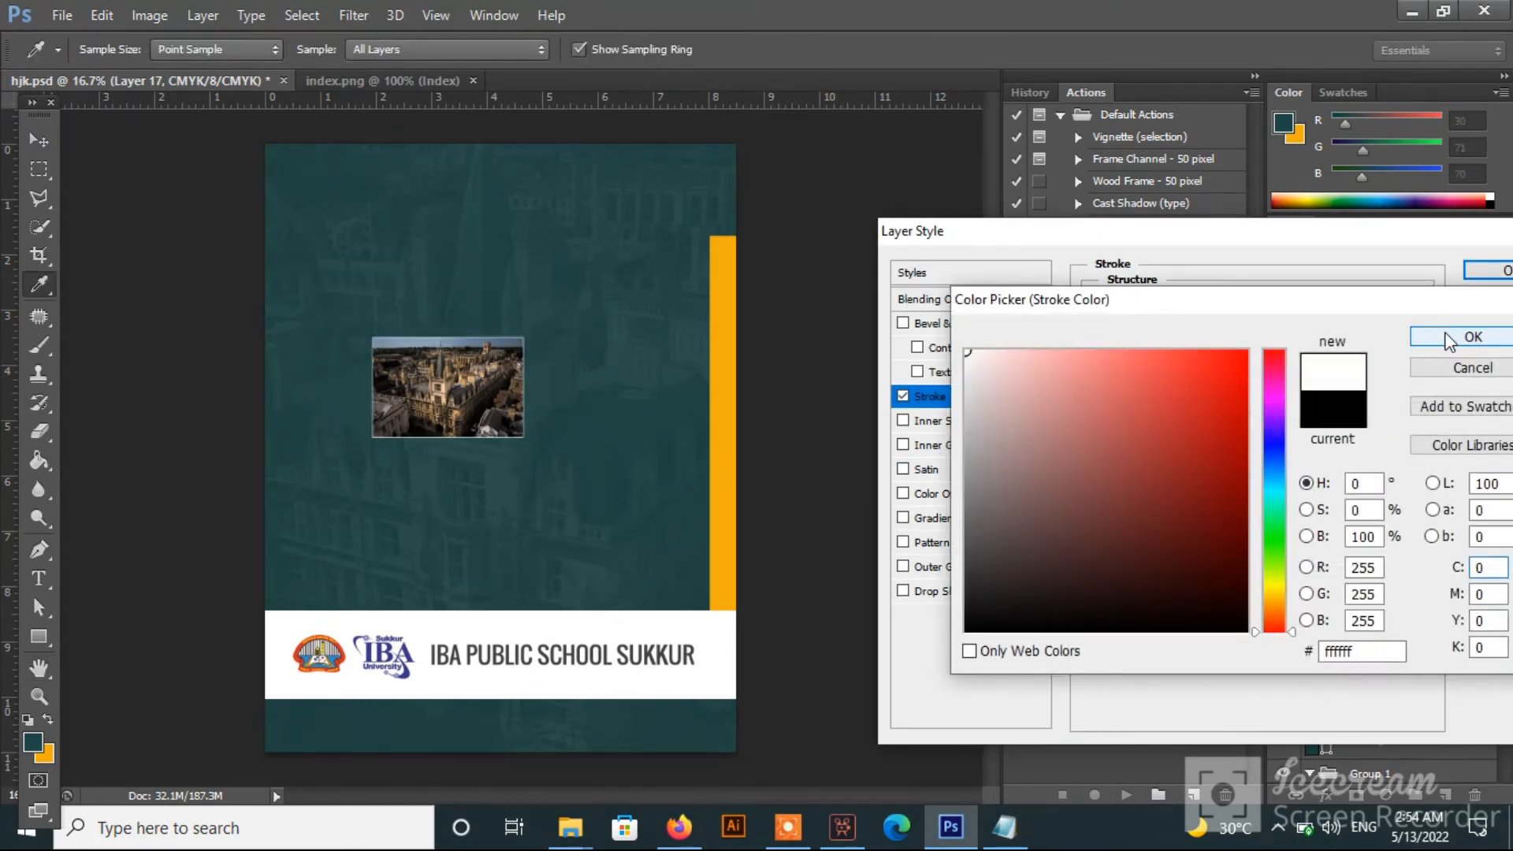
{"action": "left_click", "coordinate": [1450, 341]}
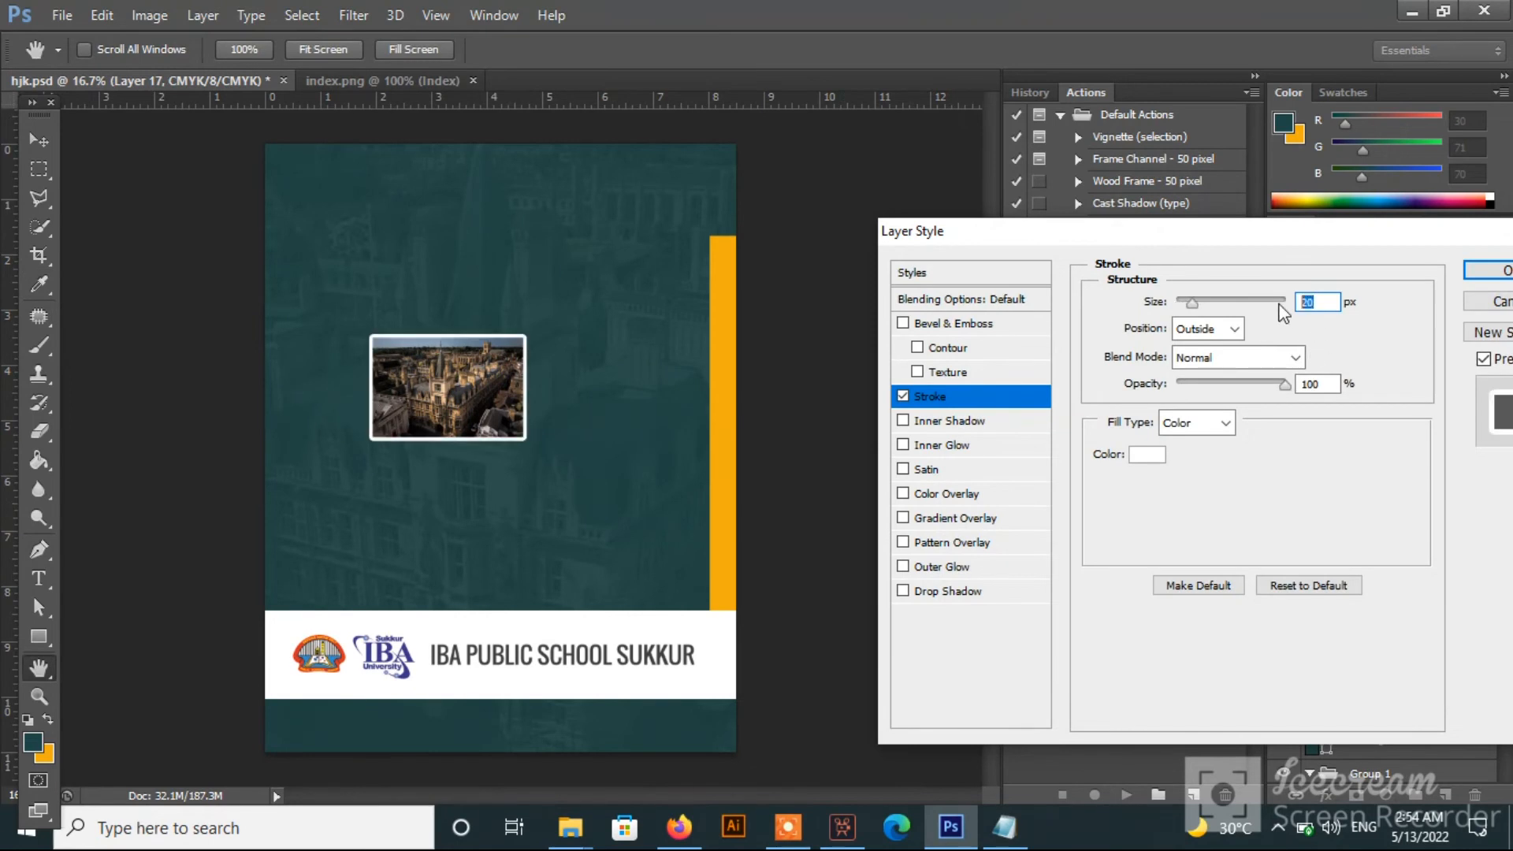
{"action": "left_click", "coordinate": [1487, 271]}
Scale the framed college photo down slightly and place a duplicate of it directly to its right.
{"action": "left_click_drag", "start_coordinate": [452, 396], "coordinate": [435, 397]}
{"action": "key", "text": "ctrl+t"}
{"action": "left_click_drag", "start_coordinate": [359, 439], "coordinate": [572, 408]}
{"action": "key", "text": "Return"}
Duplicate the pair of framed photos and move the copies straight down to form a two-by-two grid.
{"action": "left_click", "coordinate": [469, 403], "text": "shift"}
{"action": "key", "text": "ctrl+j"}
{"action": "key", "text": "shift+Down"}
{"action": "key", "text": "shift+Down"}
{"action": "key", "text": "shift+Down"}
{"action": "key", "text": "shift+Down"}
{"action": "key", "text": "shift+Down"}
{"action": "key", "text": "shift+Down"}
{"action": "key", "text": "shift+Down"}
{"action": "key", "text": "shift+Down"}
{"action": "key", "text": "shift+Down"}
{"action": "key", "text": "shift+Down"}
{"action": "key", "text": "shift+Down"}
{"action": "key", "text": "shift+Down"}
{"action": "key", "text": "shift+Down"}
{"action": "key", "text": "shift+Down"}
{"action": "key", "text": "shift+Down"}
{"action": "key", "text": "shift+Down"}
{"action": "key", "text": "shift+Down"}
{"action": "key", "text": "shift+Down"}
{"action": "key", "text": "shift+Down"}
{"action": "key", "text": "shift+Down"}
{"action": "key", "text": "shift+Down"}
{"action": "key", "text": "shift+Down"}
{"action": "key", "text": "shift+Down"}
{"action": "key", "text": "shift+Down"}
{"action": "key", "text": "shift+Down"}
{"action": "key", "text": "shift+Down"}
{"action": "key", "text": "shift+Down"}
{"action": "key", "text": "shift+Down"}
{"action": "key", "text": "shift+Down"}
{"action": "key", "text": "shift+Down"}
{"action": "key", "text": "shift+Down"}
{"action": "key", "text": "shift+Down"}
{"action": "key", "text": "shift+Down"}
{"action": "key", "text": "shift+Down"}
{"action": "key", "text": "shift+Down"}
{"action": "key", "text": "shift+Down"}
{"action": "key", "text": "shift+Down"}
{"action": "key", "text": "shift+Down"}
{"action": "key", "text": "shift+Down"}
{"action": "key", "text": "shift+Down"}
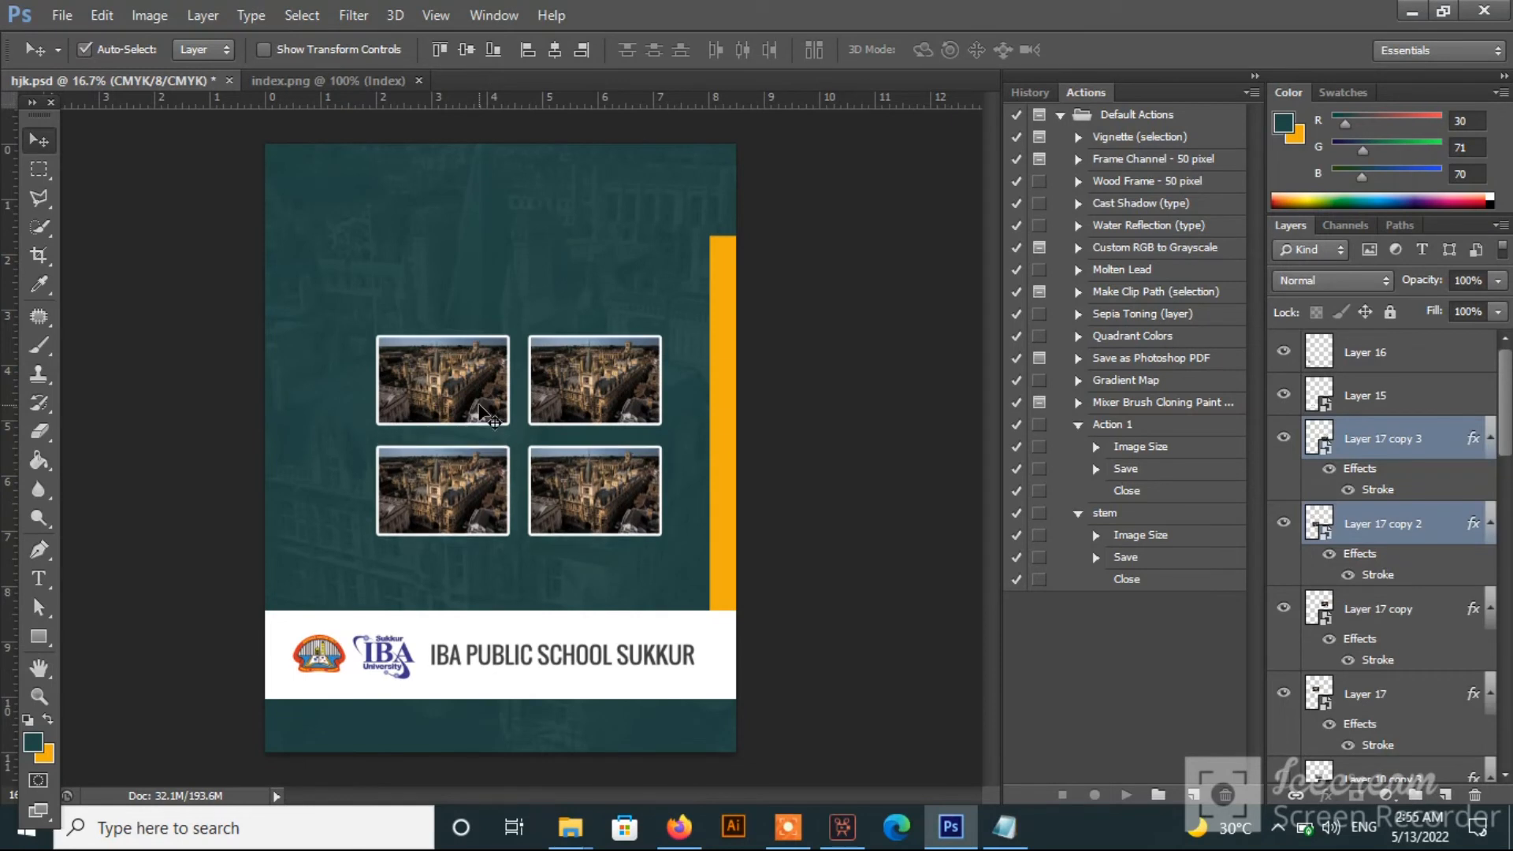
Draw a large rectangle over the photo grid's upper-left area and stack the four photo layers above it.
{"action": "left_click", "coordinate": [39, 637]}
{"action": "left_click_drag", "start_coordinate": [360, 371], "coordinate": [316, 512]}
{"action": "left_click", "coordinate": [1363, 727]}
{"action": "left_click", "coordinate": [1355, 481], "text": "shift"}
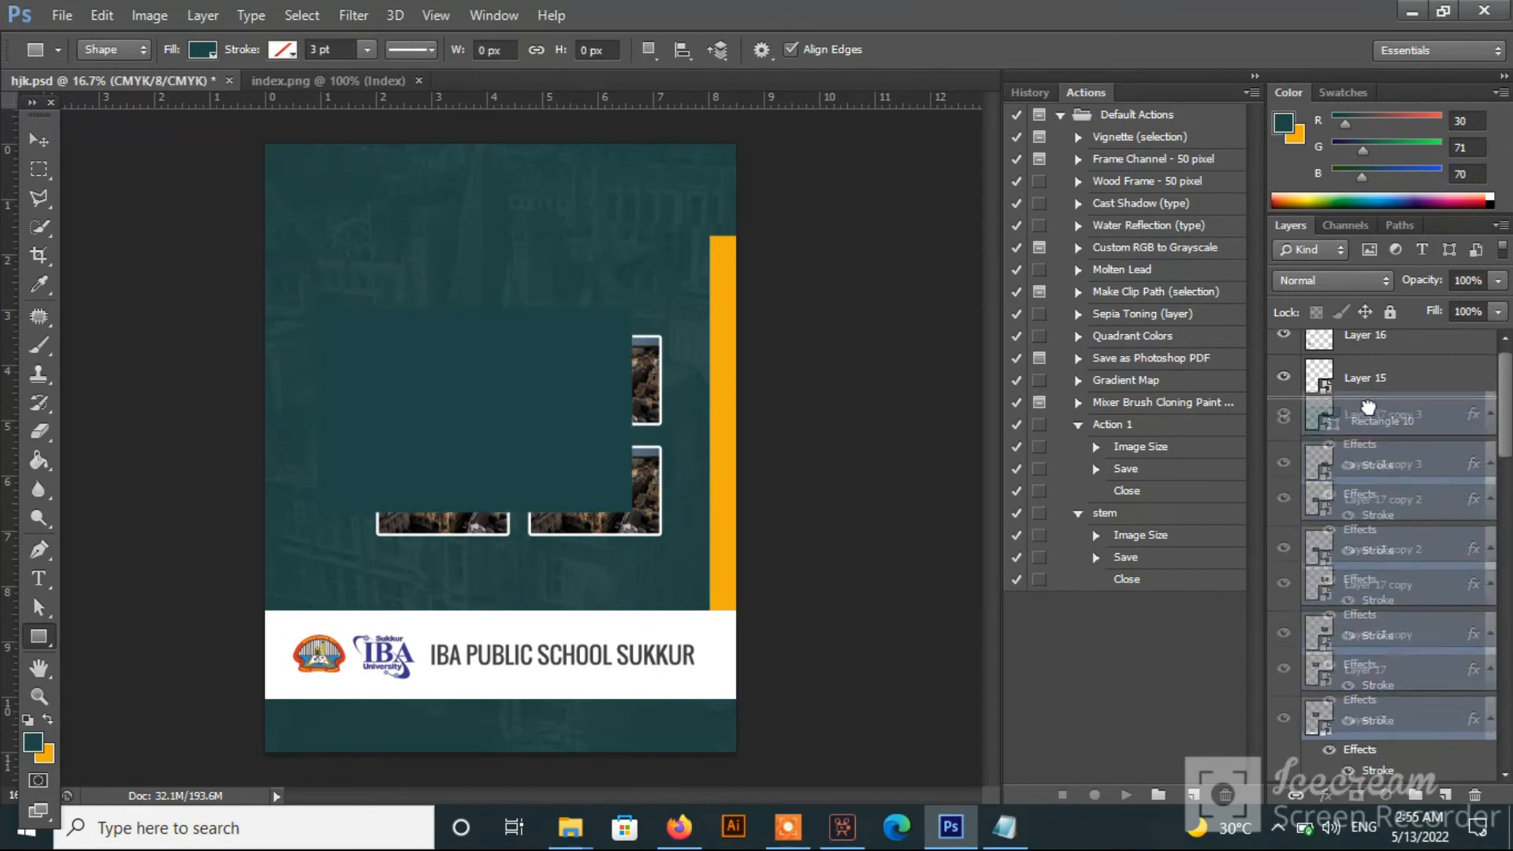
{"action": "left_click_drag", "start_coordinate": [1355, 481], "coordinate": [1344, 426]}
{"action": "left_click", "coordinate": [39, 140]}
Set the large rectangle's fill to 0% and give it a thick stroke in the bar's orange, f1ad0f.
{"action": "left_click", "coordinate": [352, 372]}
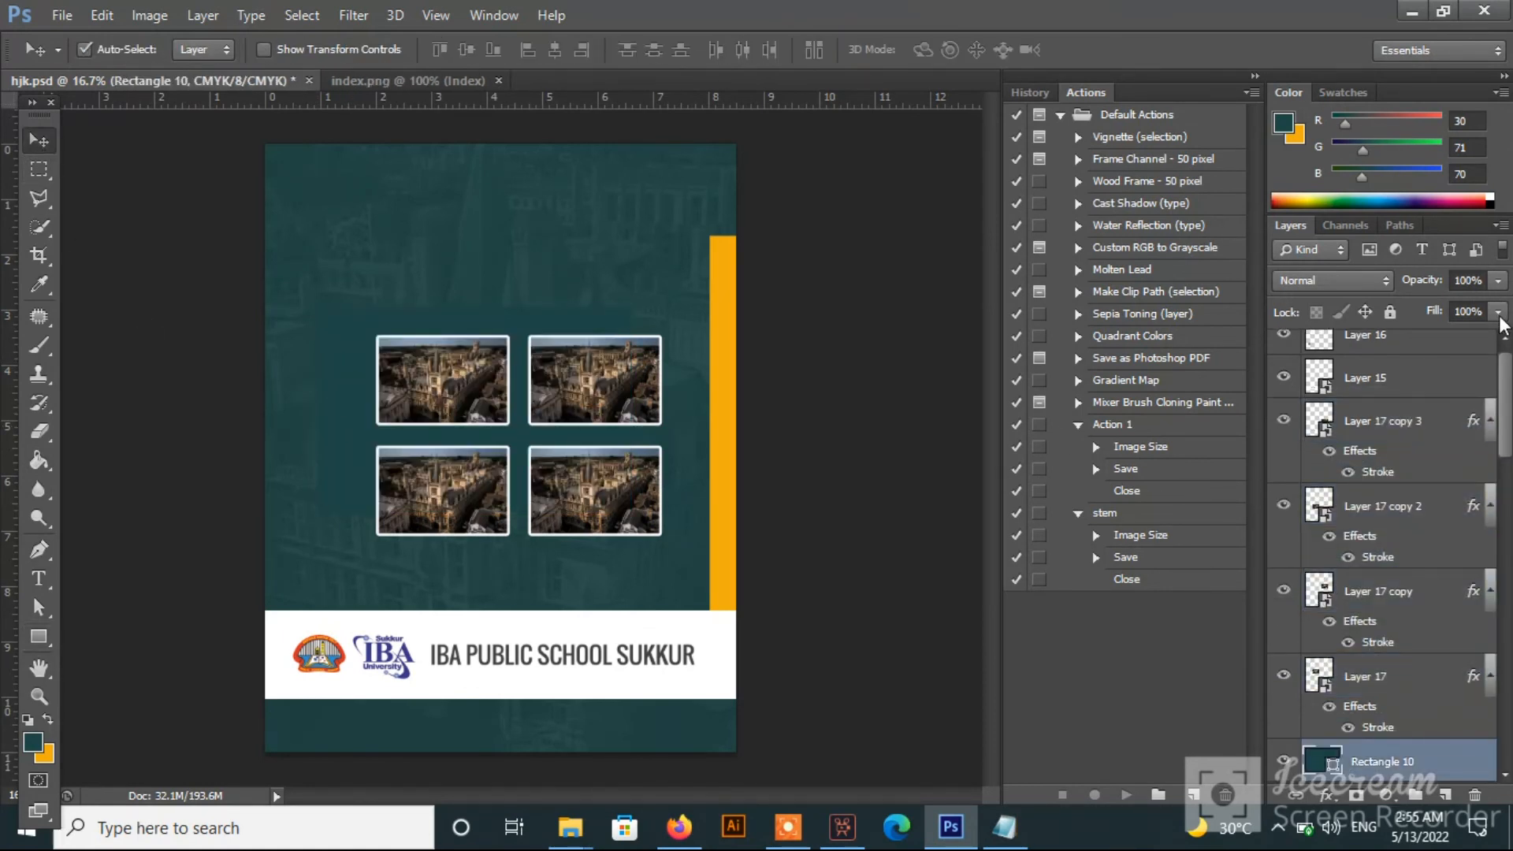
{"action": "double_click", "coordinate": [1444, 770]}
{"action": "left_click", "coordinate": [931, 395]}
{"action": "left_click", "coordinate": [1146, 454]}
{"action": "left_click", "coordinate": [729, 380]}
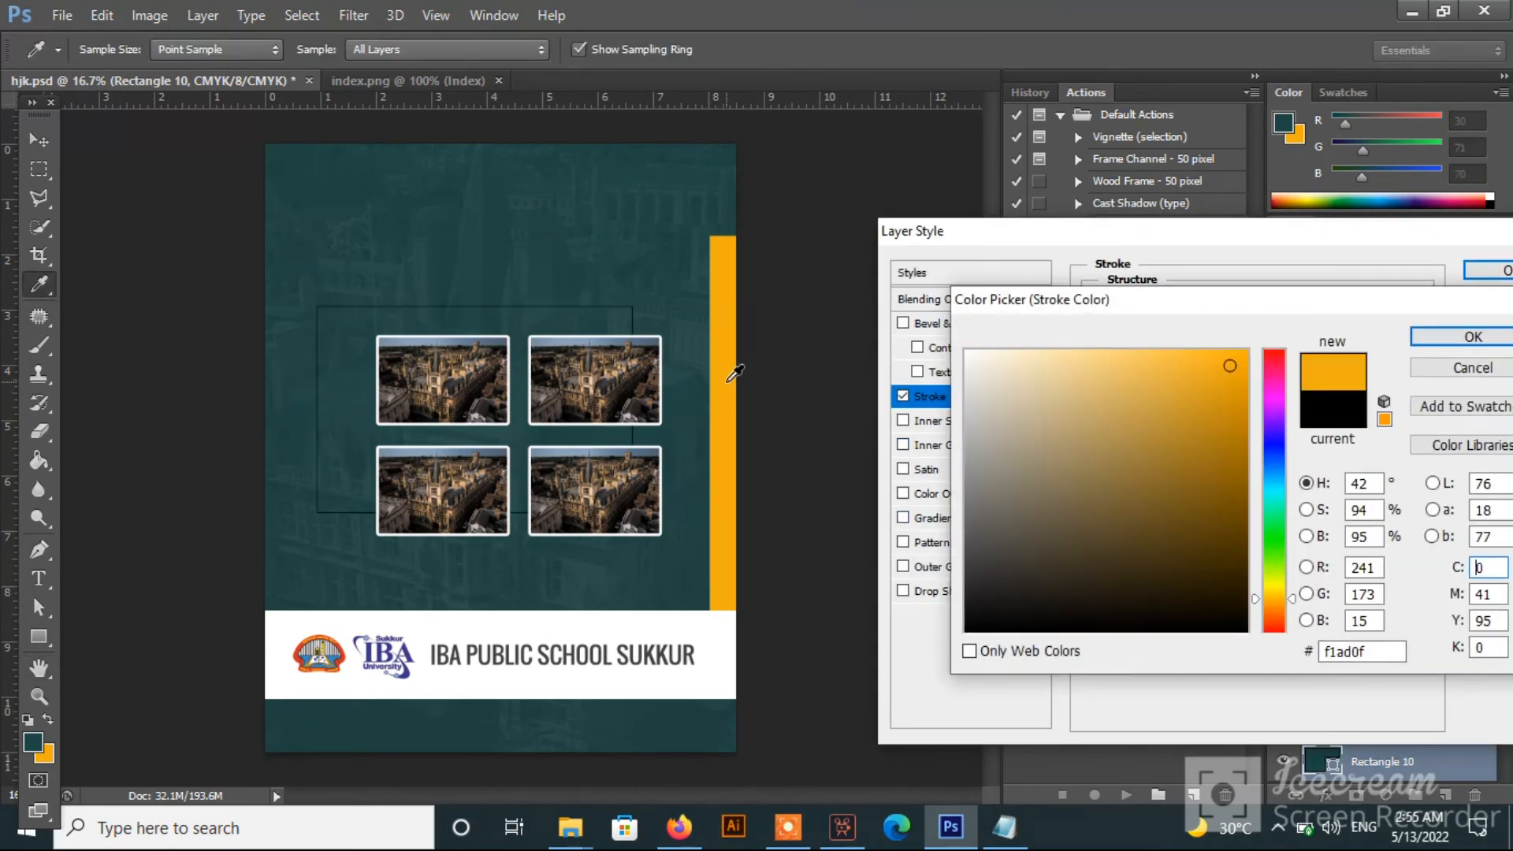
{"action": "left_click", "coordinate": [1458, 336]}
{"action": "left_click_drag", "start_coordinate": [1195, 305], "coordinate": [1199, 307]}
{"action": "left_click", "coordinate": [1497, 271]}
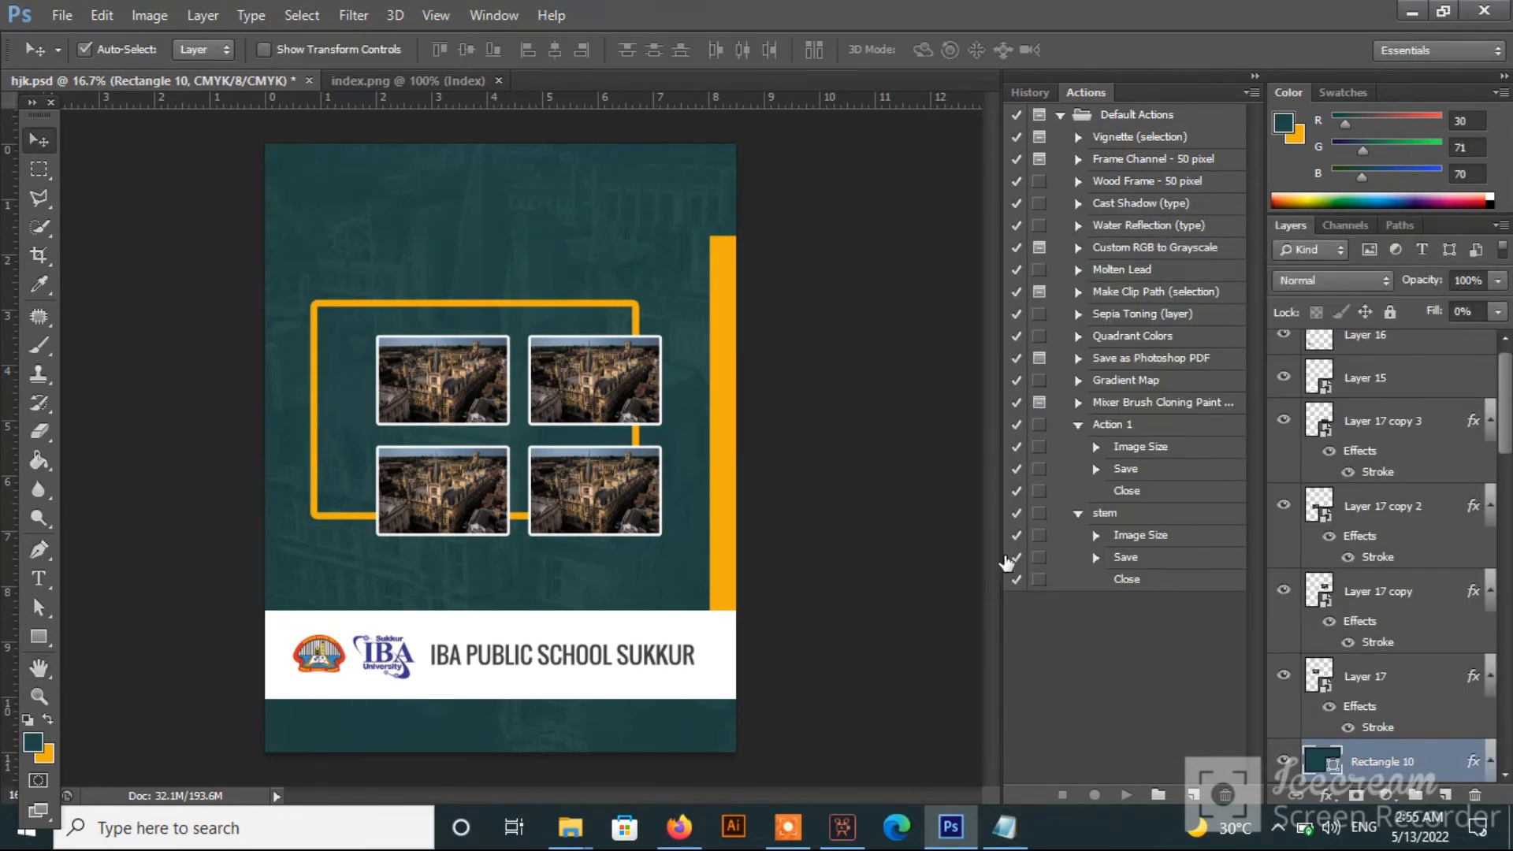
Adjust the orange outlined frame behind the four photos with Free Transform.
{"action": "key", "text": "ctrl+t"}
{"action": "mouse_move", "coordinate": [635, 304]}
{"action": "left_mouse_down"}
{"action": "mouse_move", "coordinate": [622, 308]}
{"action": "mouse_move", "coordinate": [639, 315]}
{"action": "left_mouse_up"}
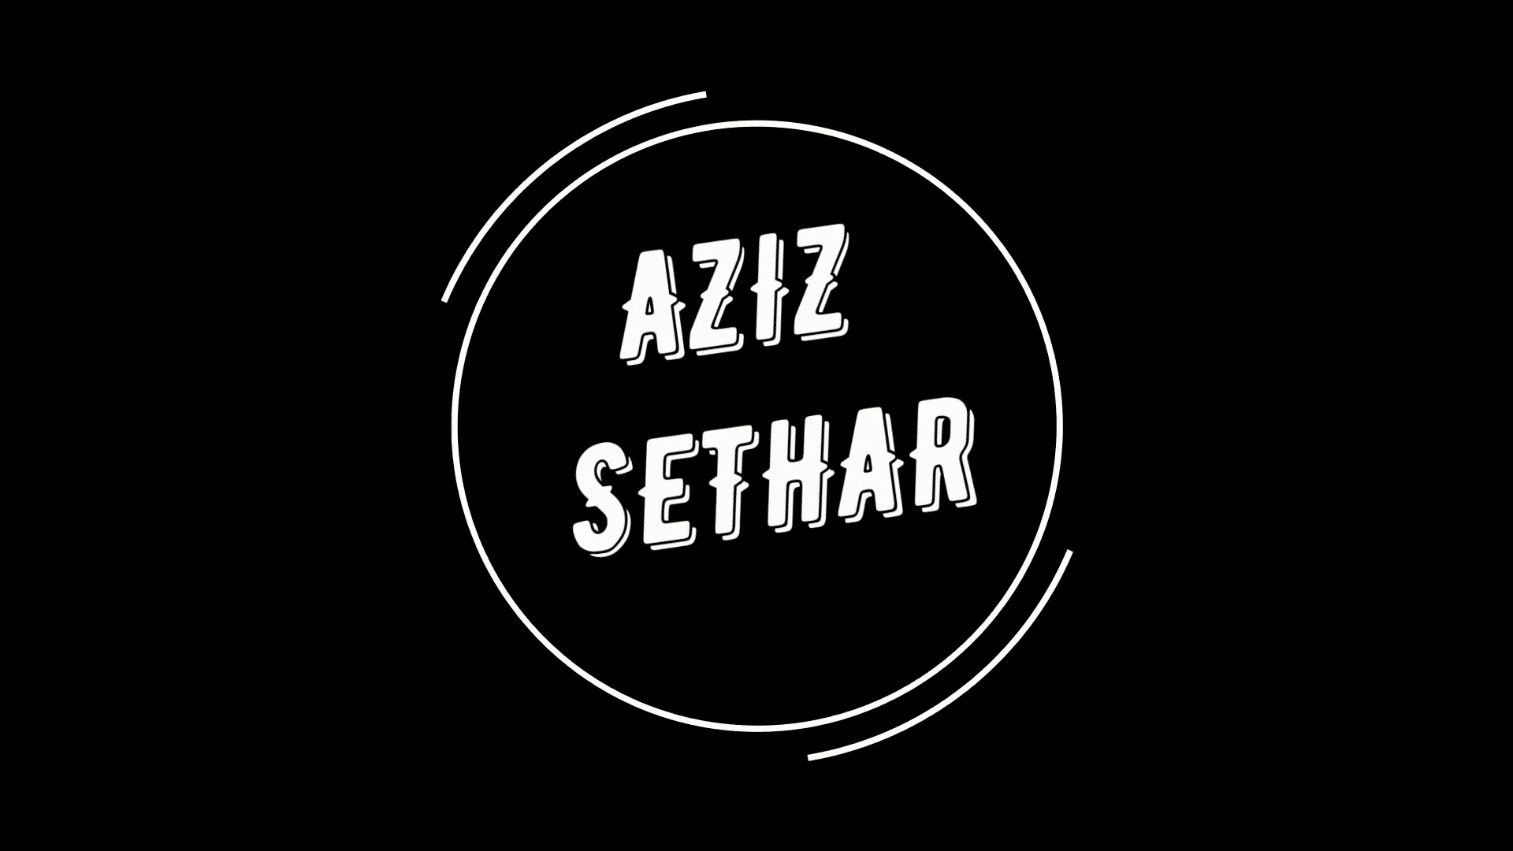